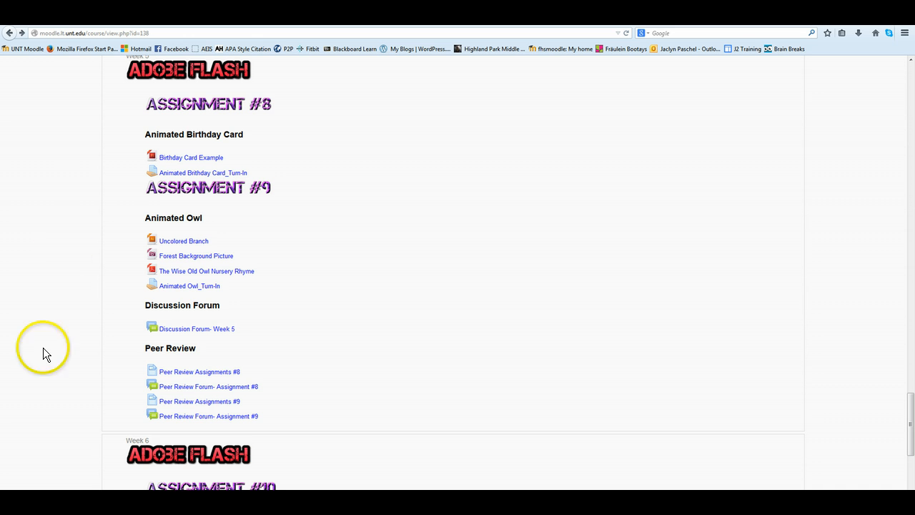
Launch Adobe Flash Professional CS6 from the Start menu's Adobe Master Collection CS6 folder.
key("super")
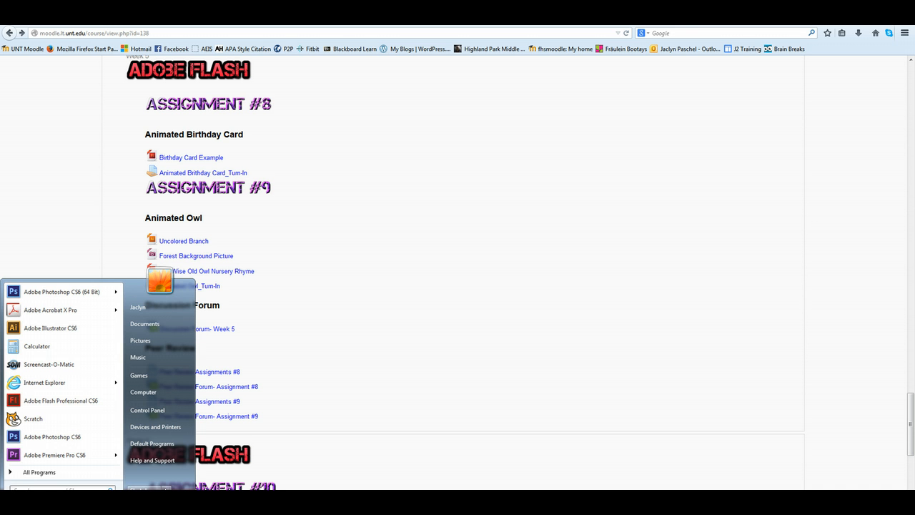
left_click(41, 472)
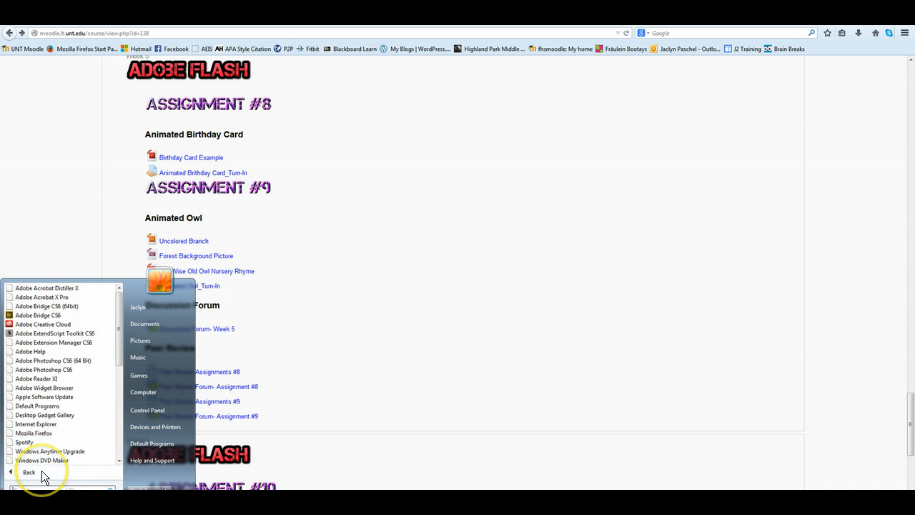
left_click_drag(119, 298, 110, 392)
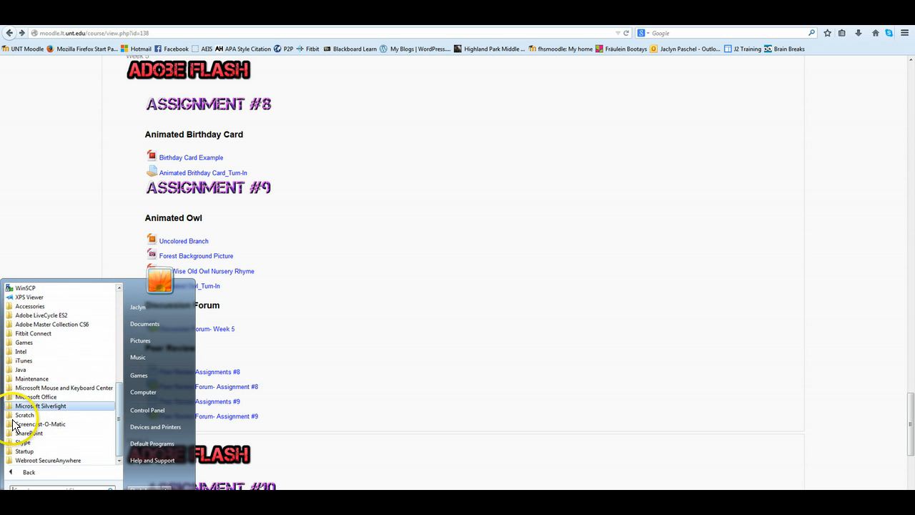
left_click(38, 325)
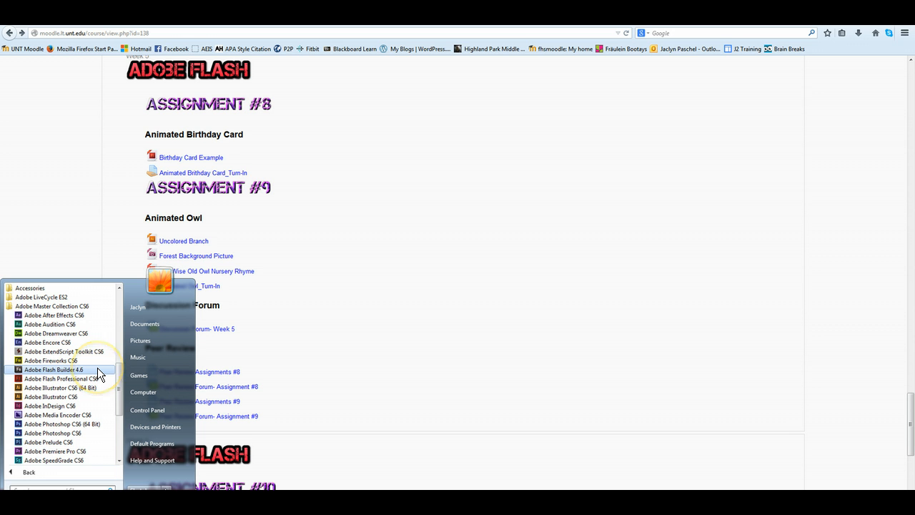
left_click(63, 381)
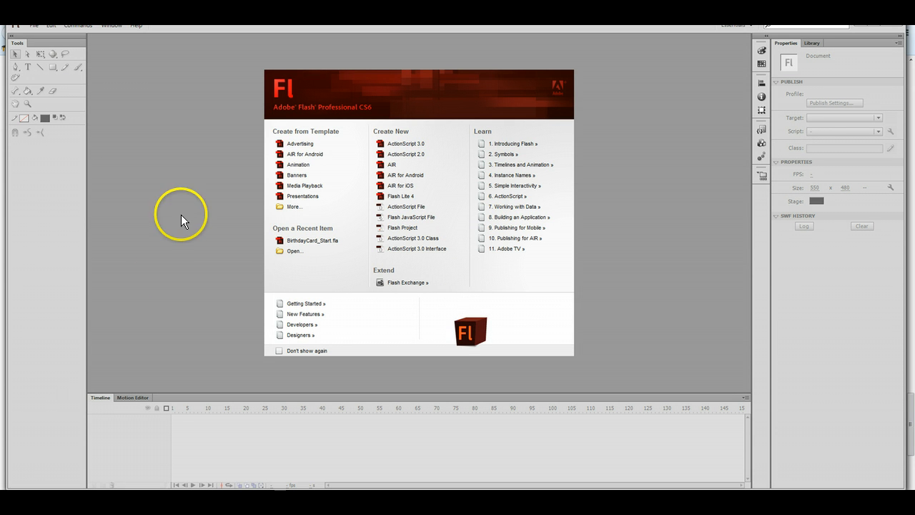
Create a new ActionScript 3.0 document, reset the workspace to Essentials, and float the Tools panel.
left_click(402, 146)
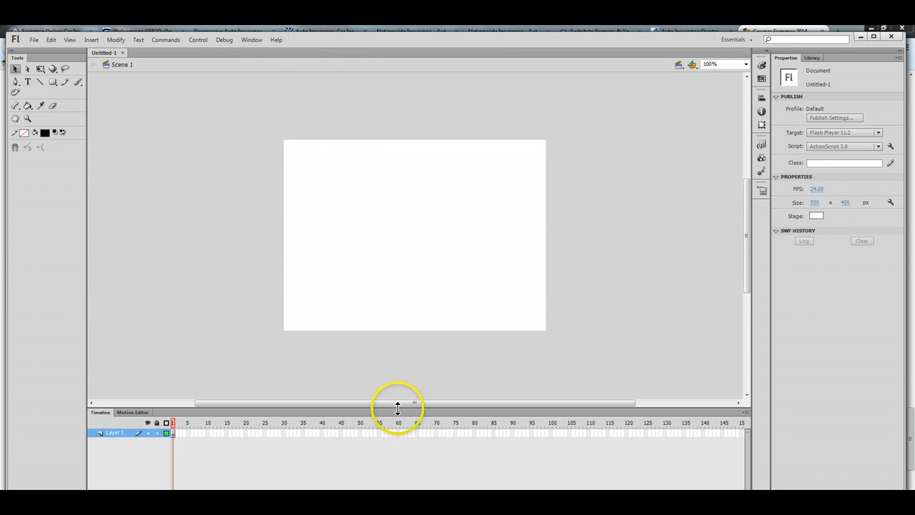
left_click(251, 39)
mouse_move(318, 346)
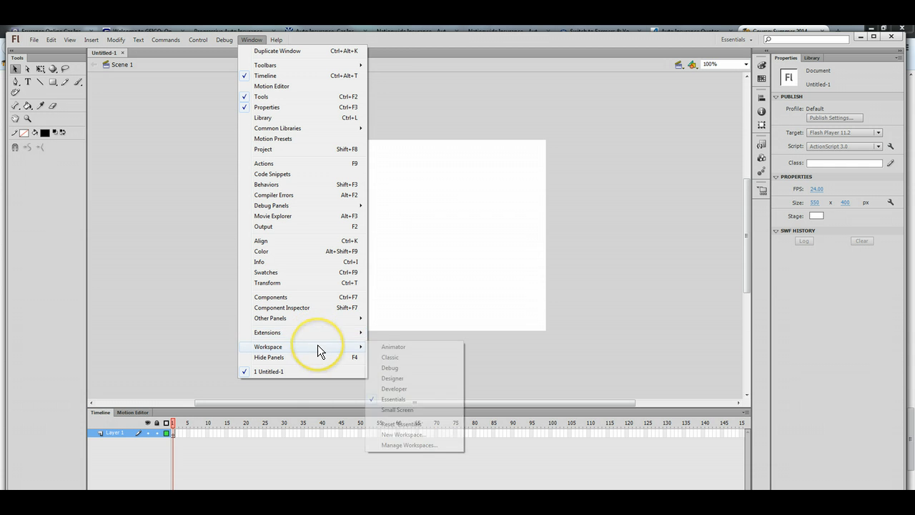
left_click(394, 425)
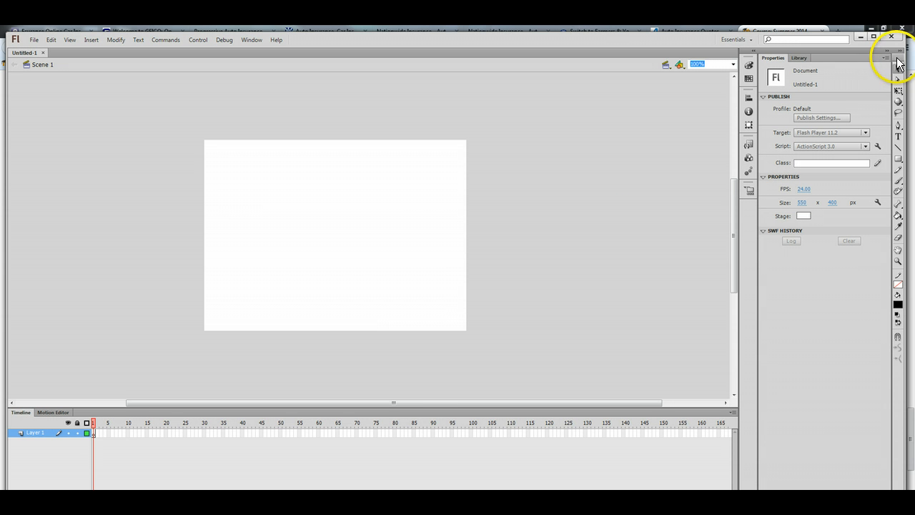
left_click_drag(900, 58, 15, 66)
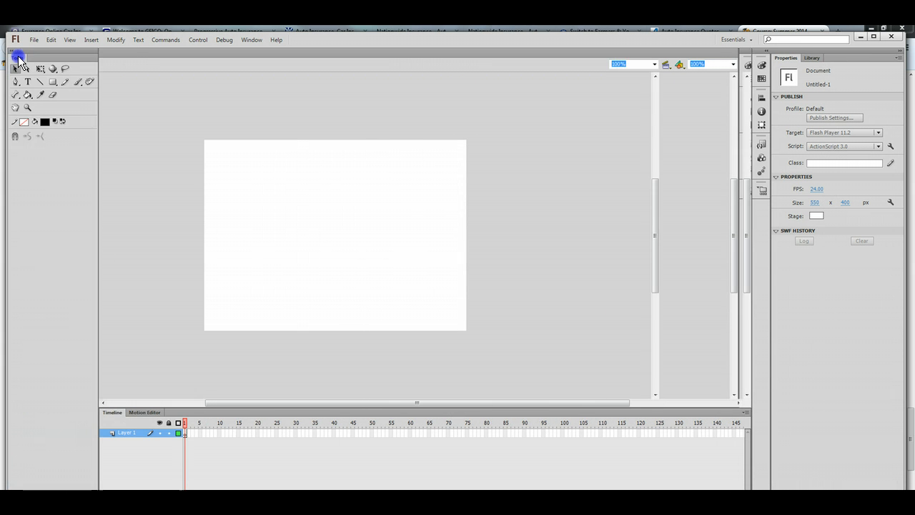
Narrow the Tools panel to two columns and toggle the Timeline off and back on.
left_click_drag(99, 103, 36, 98)
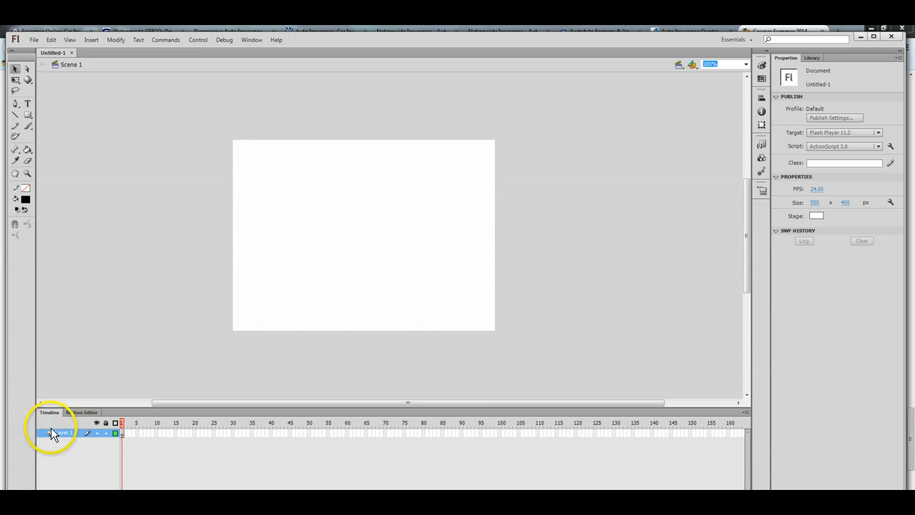
left_click(252, 41)
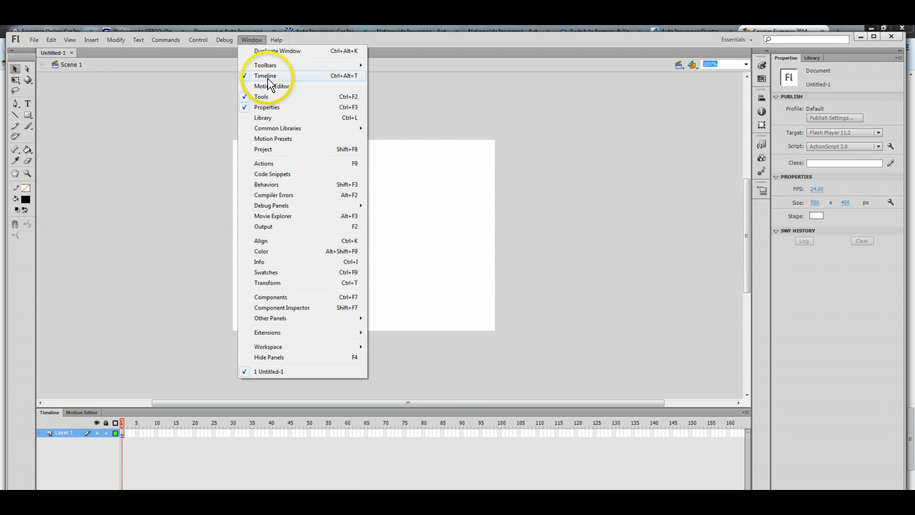
left_click(267, 76)
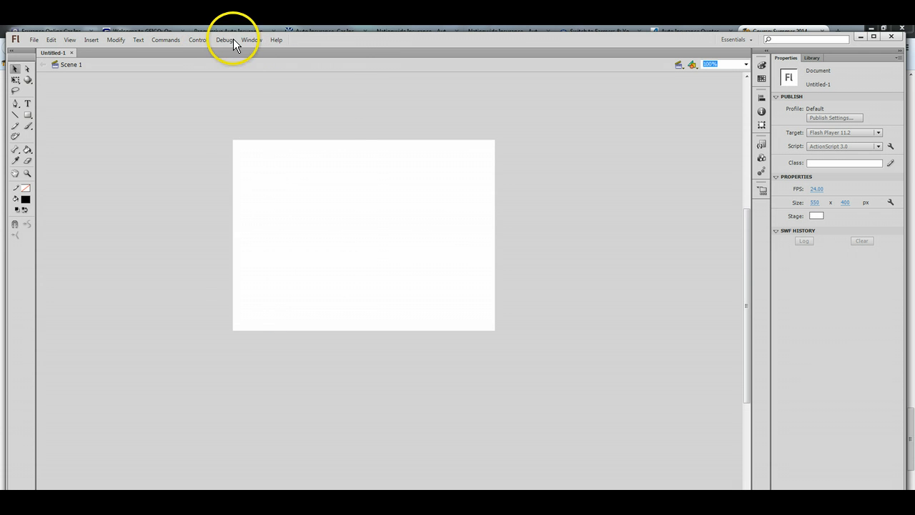
left_click(251, 39)
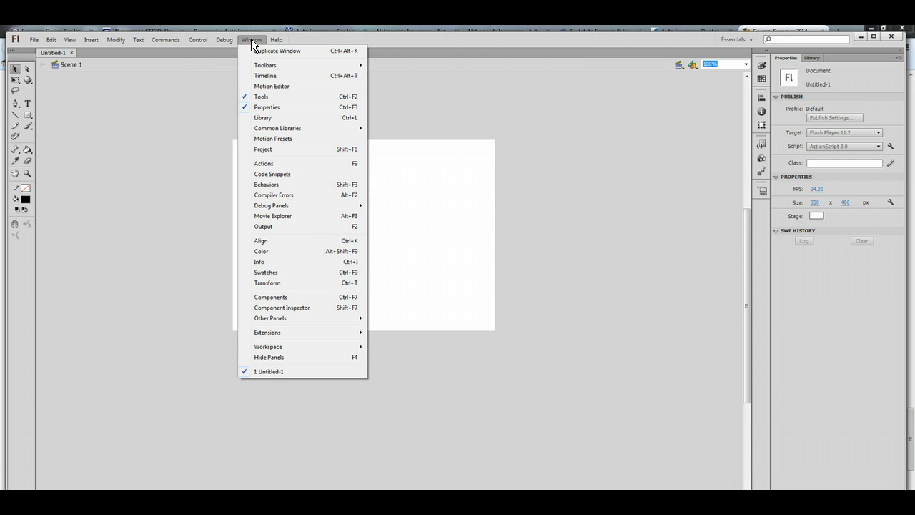
left_click(264, 76)
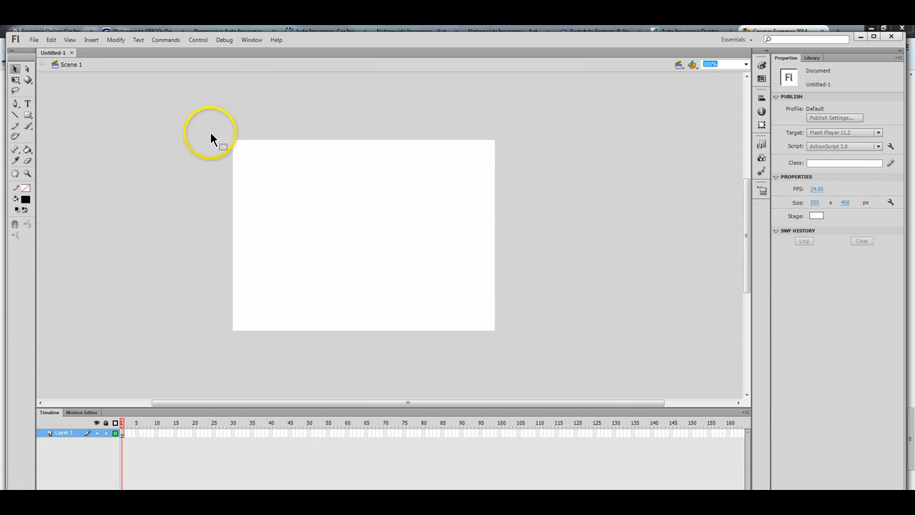
Set the stage magnification to Fit in Window.
left_click(256, 40)
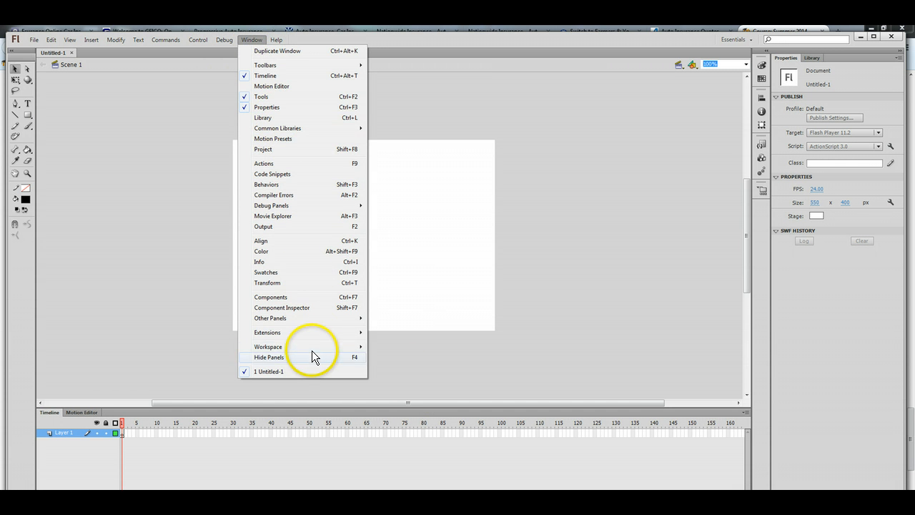
left_click(710, 67)
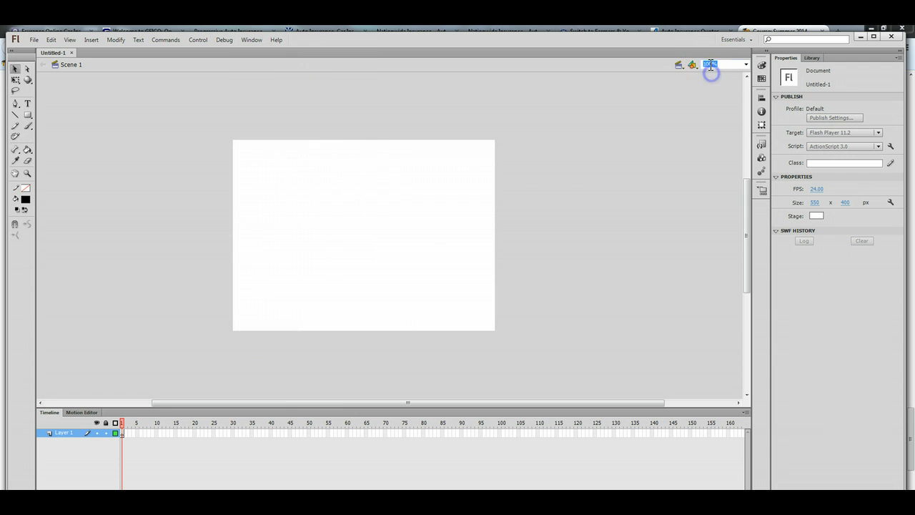
left_click(747, 64)
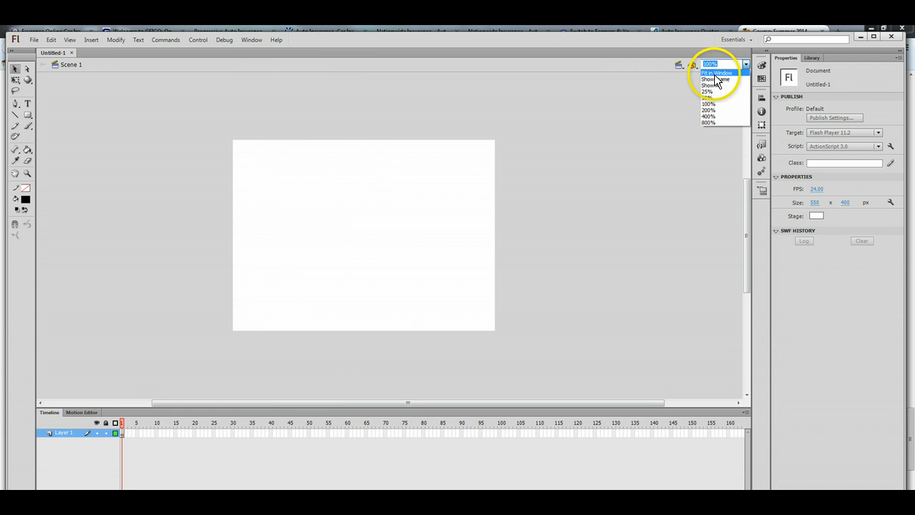
left_click(716, 73)
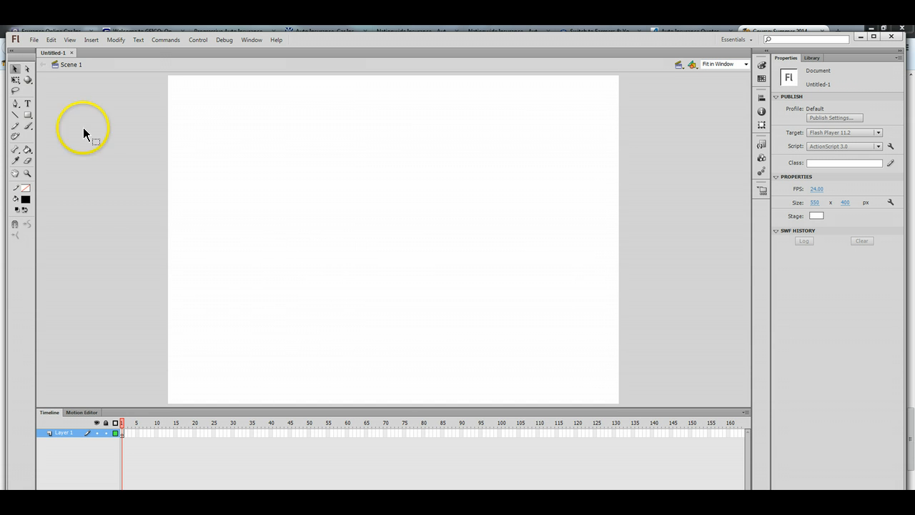
left_click(32, 40)
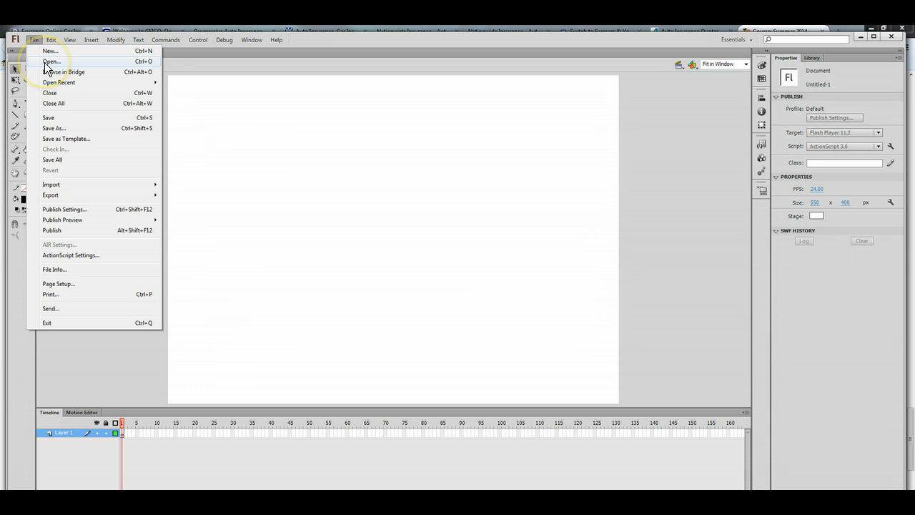
Show the still-empty Library panel, then start File > Import > Import to Stage.
left_click(30, 56)
left_click(46, 56)
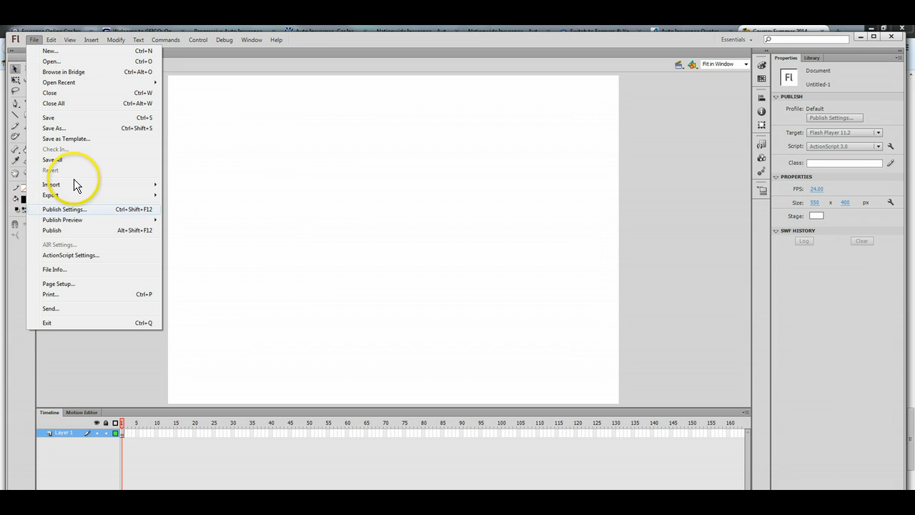
mouse_move(76, 184)
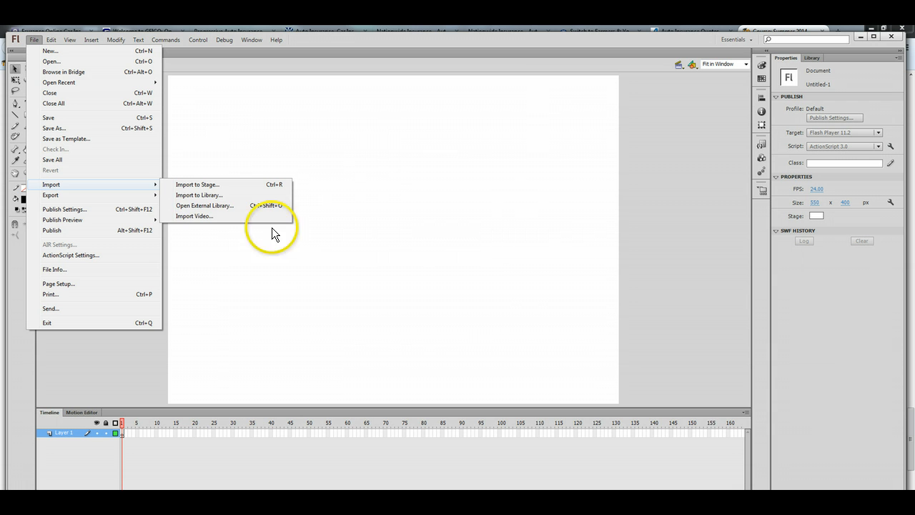
left_click(205, 196)
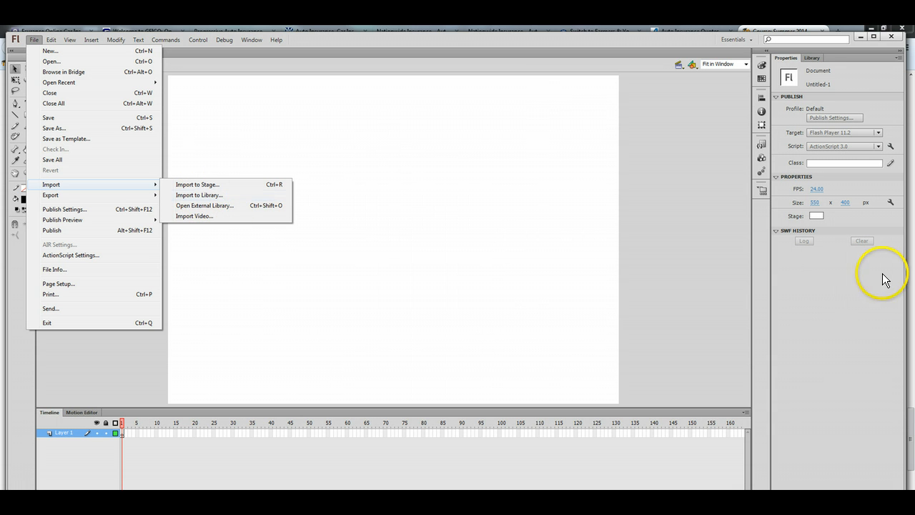
left_click(813, 58)
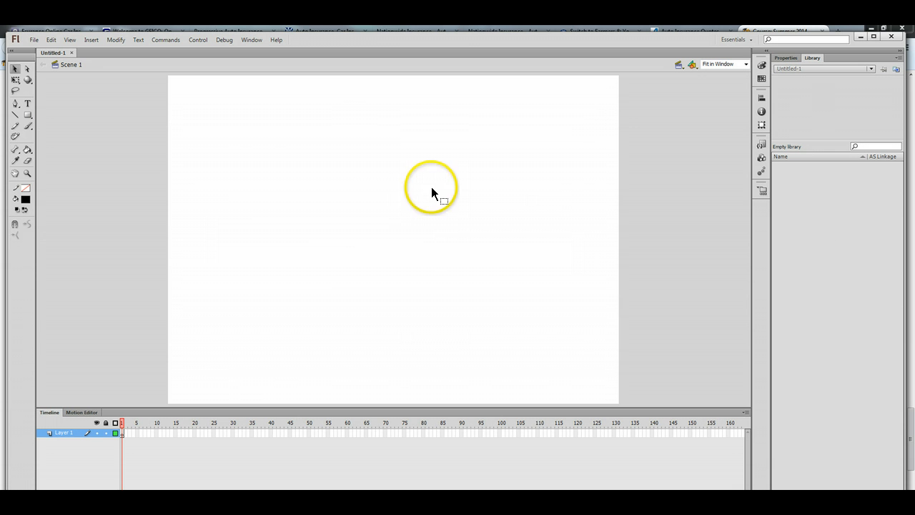
left_click(35, 40)
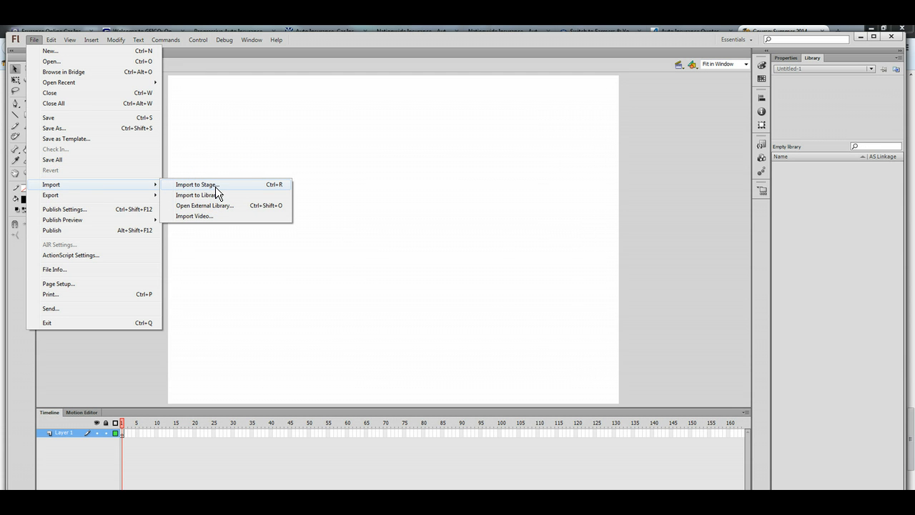
left_click(215, 187)
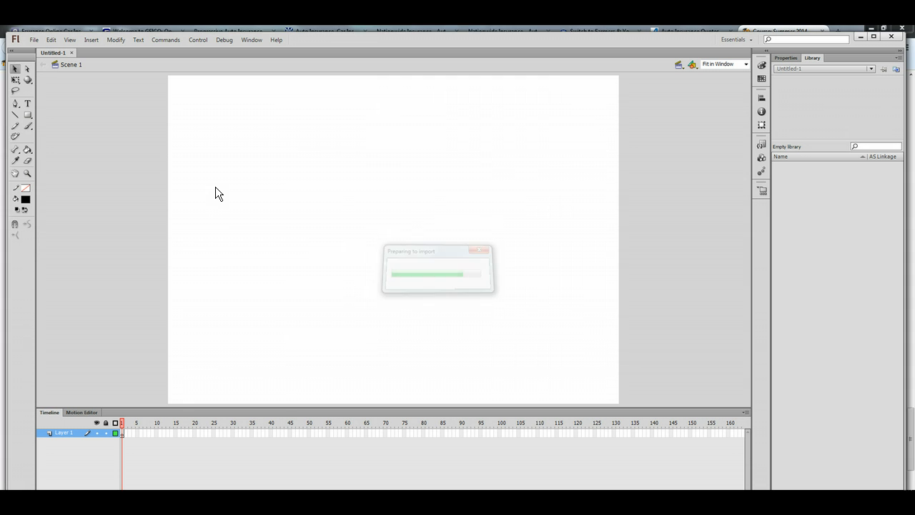
Import Letter-H.png from the Desktop and drag it to the stage's lower-left corner.
left_click(342, 214)
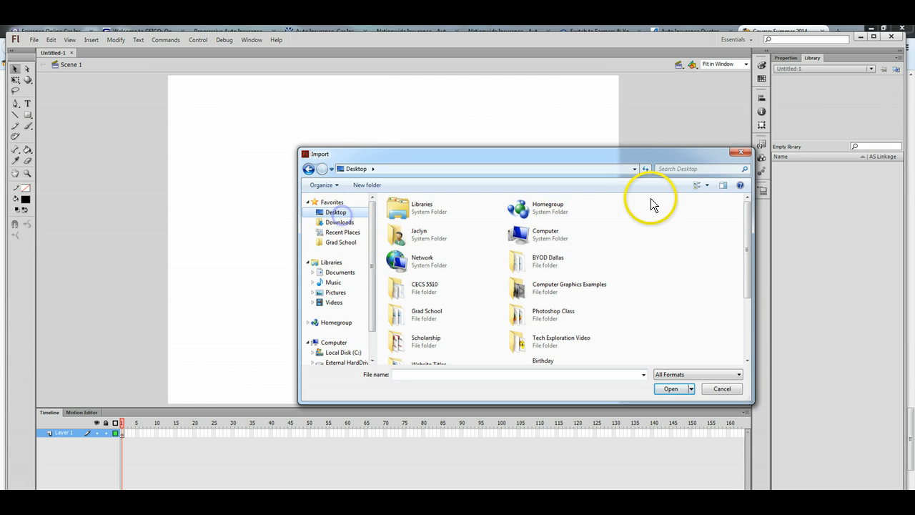
left_click_drag(749, 213, 752, 286)
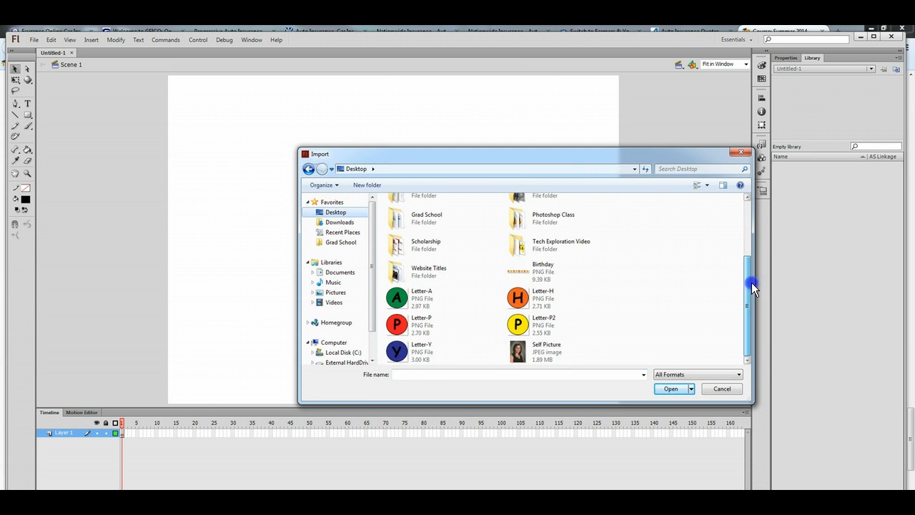
left_click(524, 301)
left_click(671, 389)
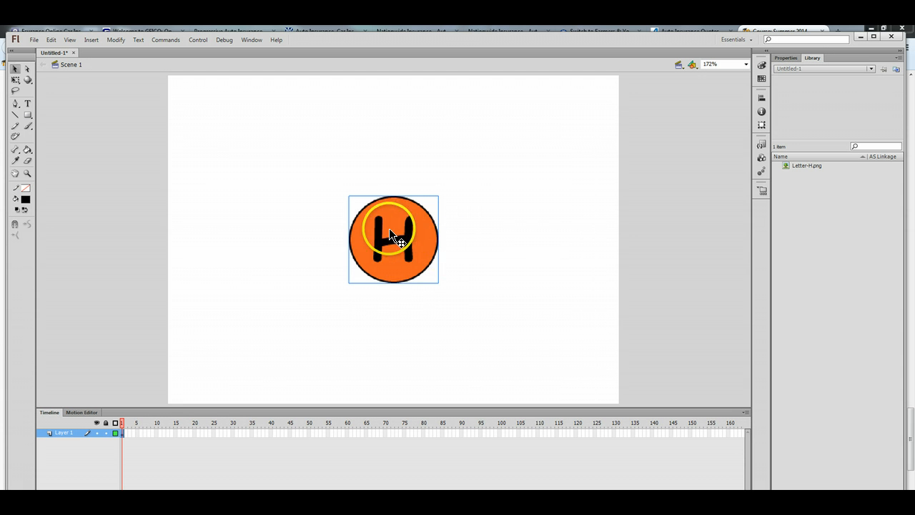
left_click_drag(375, 228, 220, 342)
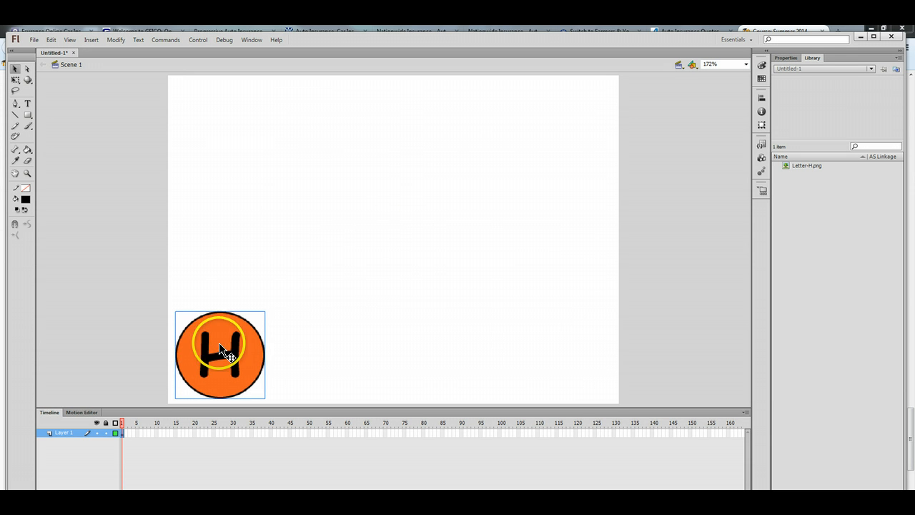
Rename Layer 1 to H.
double_click(63, 433)
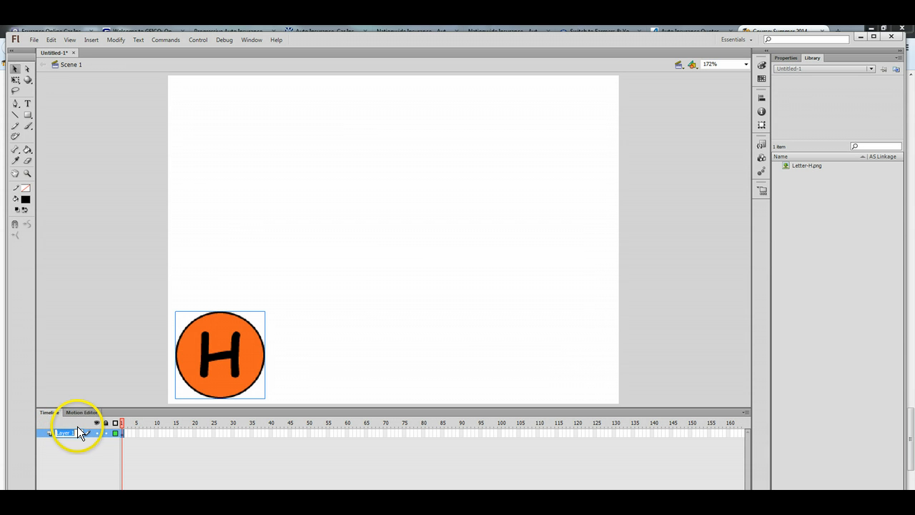
type("H")
left_click(104, 459)
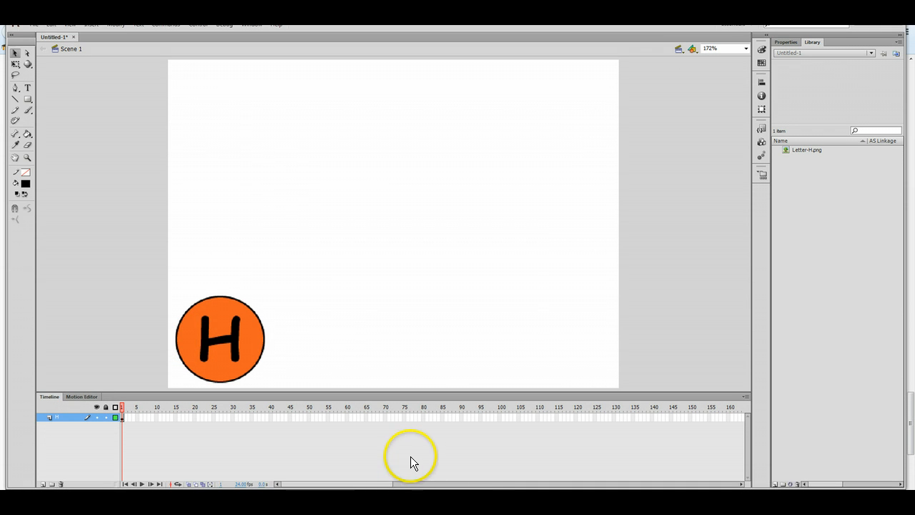
Add a new layer below H and name it A.
left_click(44, 485)
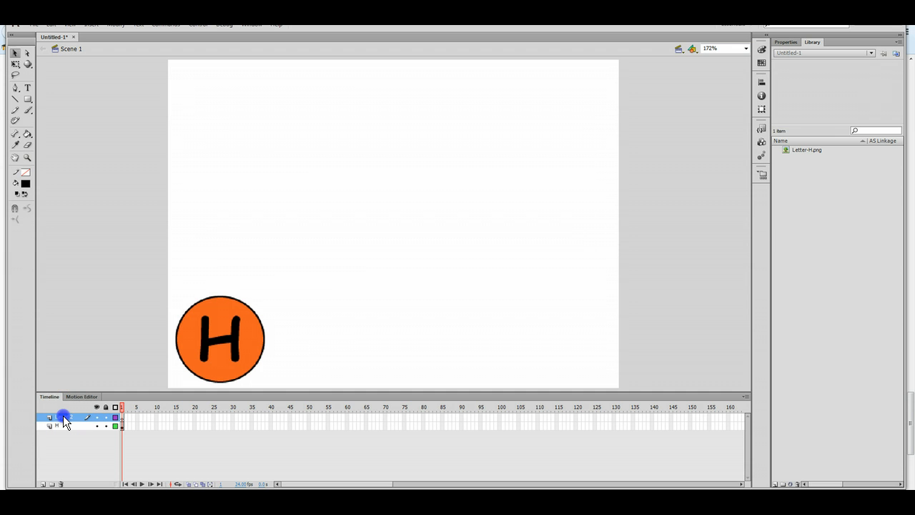
left_click_drag(63, 416, 63, 431)
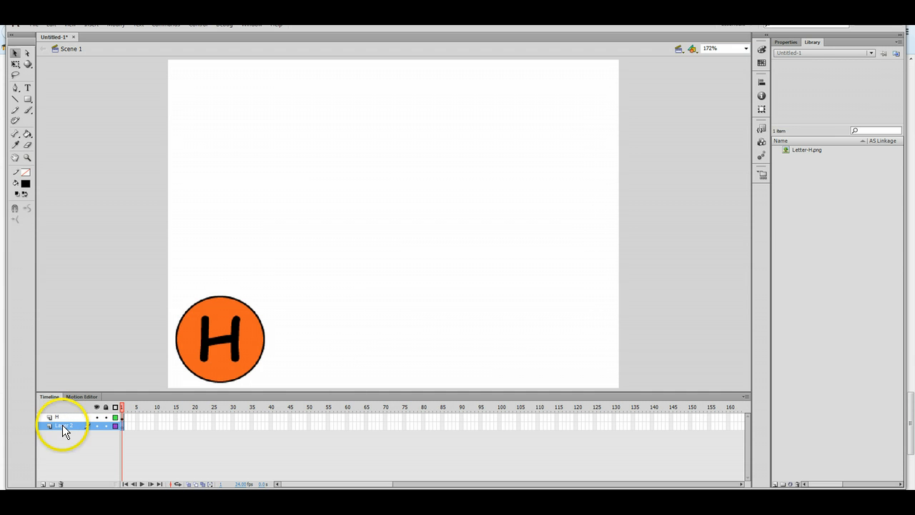
double_click(63, 426)
type("A")
left_click(72, 426)
Import Letter-A to the stage and place the green circle beside H.
left_click(33, 24)
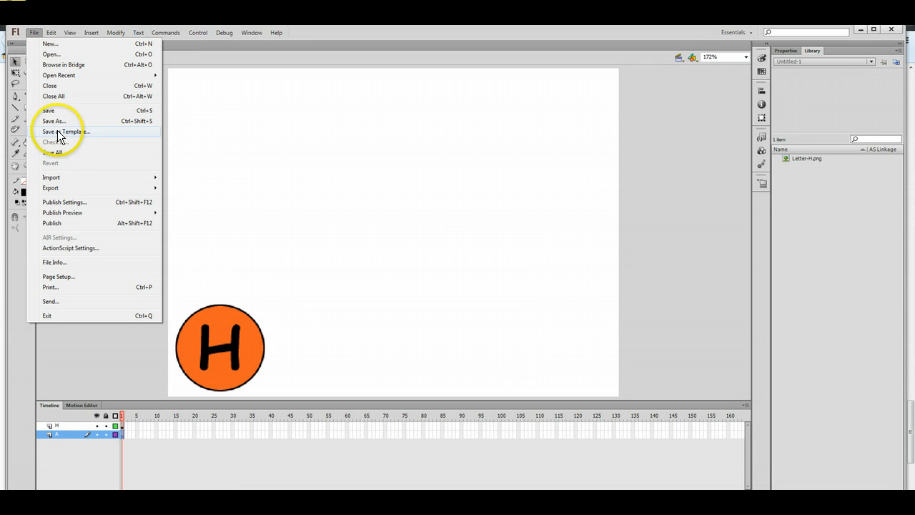
mouse_move(57, 184)
left_click(199, 179)
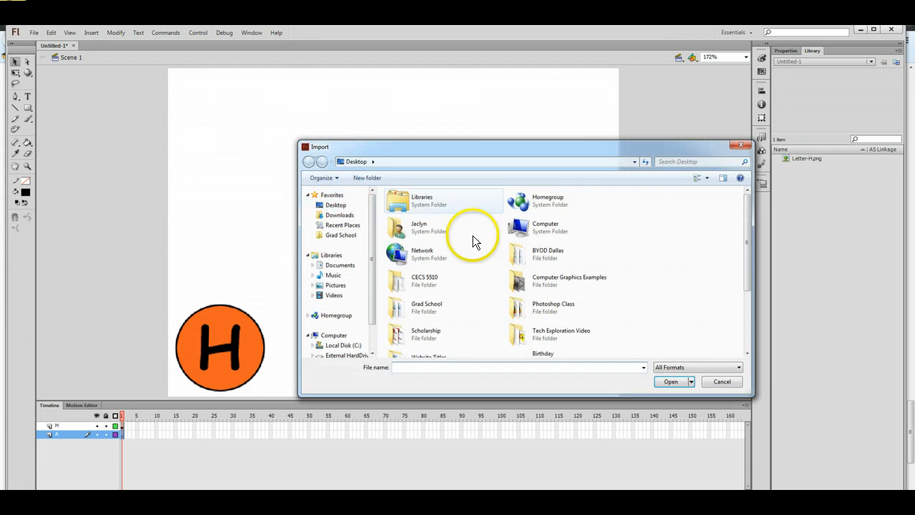
left_click_drag(748, 242, 750, 327)
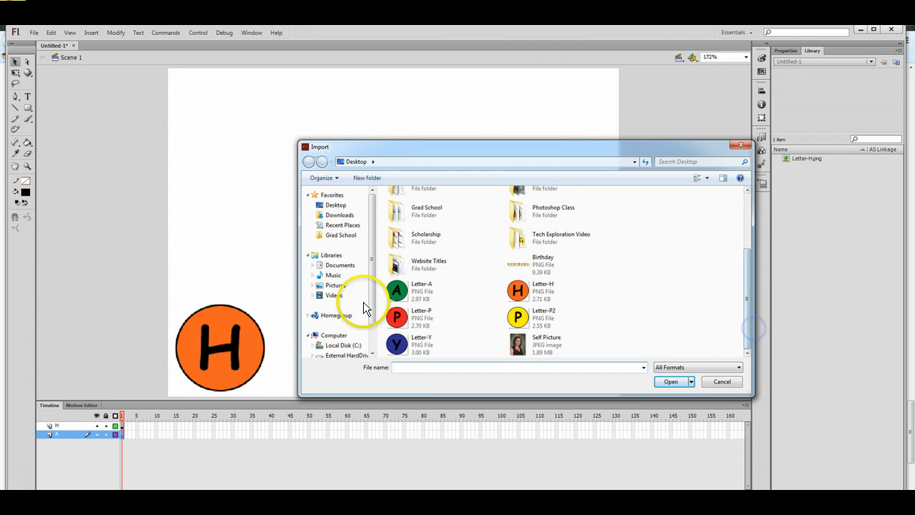
left_click(411, 292)
left_click(683, 381)
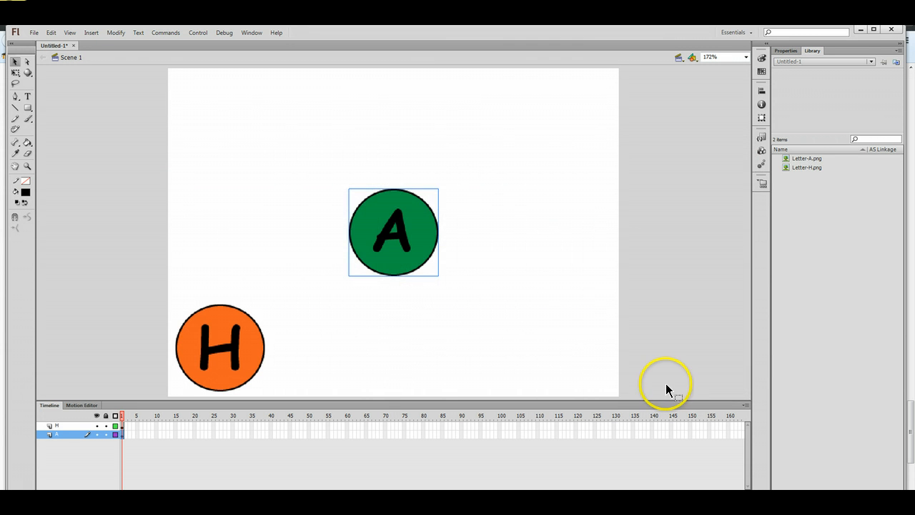
left_click_drag(399, 252, 314, 361)
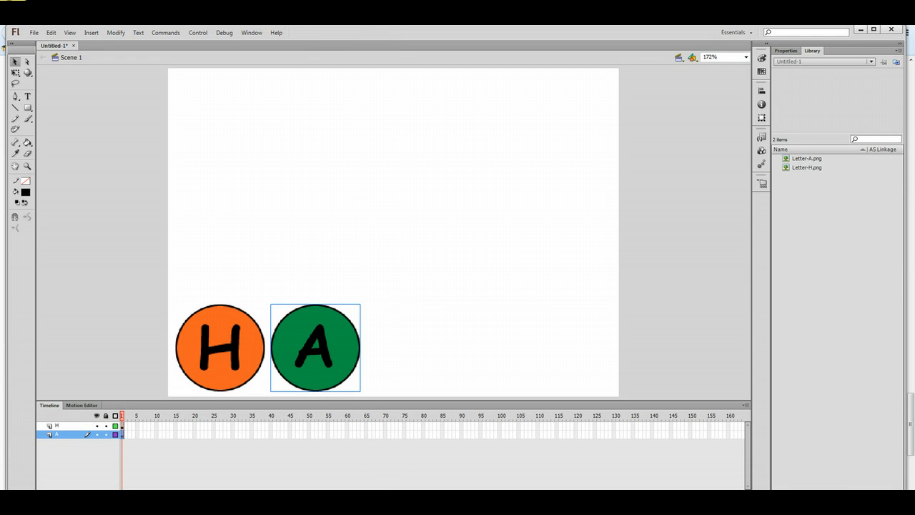
Deselect everything on the stage and add a third layer.
left_click_drag(399, 497, 399, 488)
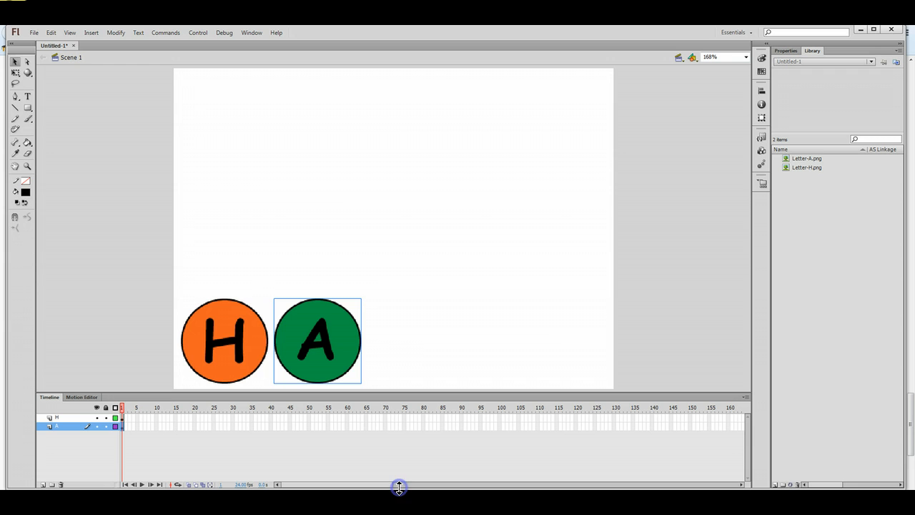
left_click(56, 462)
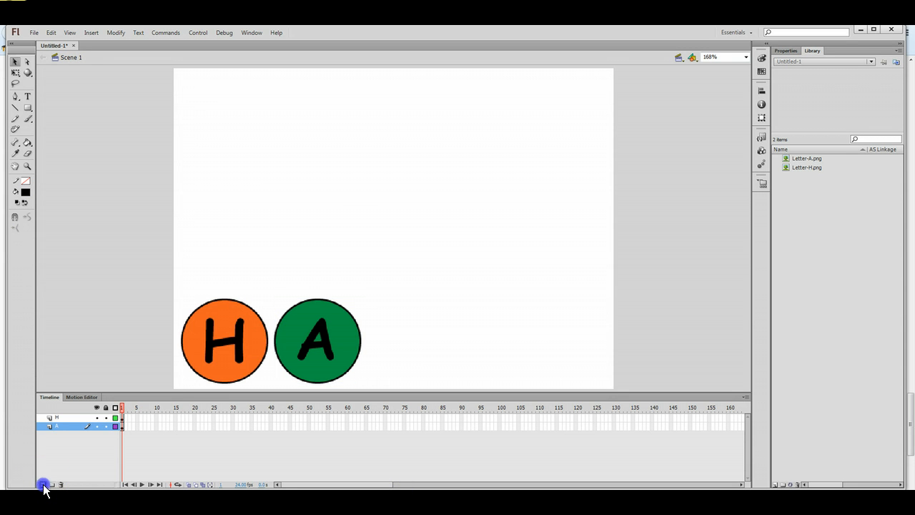
left_click(43, 485)
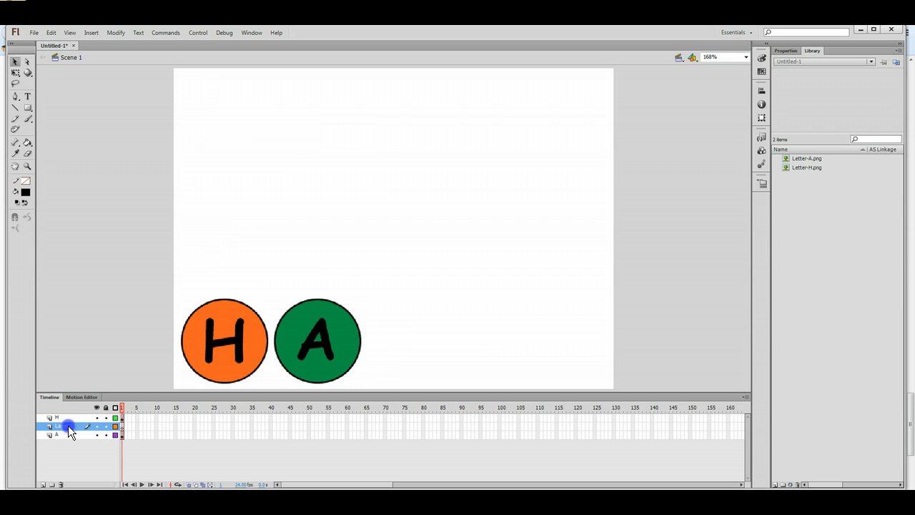
Move the new layer to the bottom of the stack and name it P.
left_click_drag(68, 425, 70, 444)
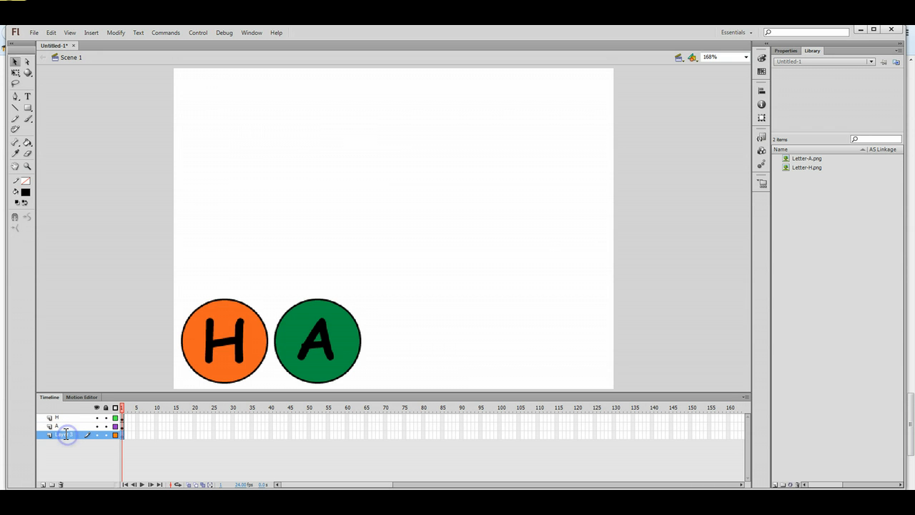
left_click(63, 436)
left_click(64, 432)
Import Letter-P and place the red P circle right of the A circle.
left_click(34, 32)
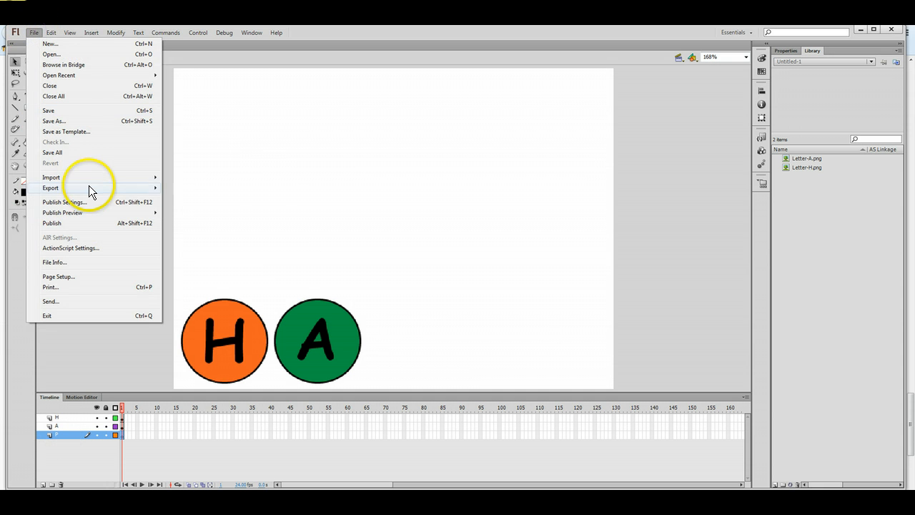
mouse_move(100, 175)
left_click(180, 175)
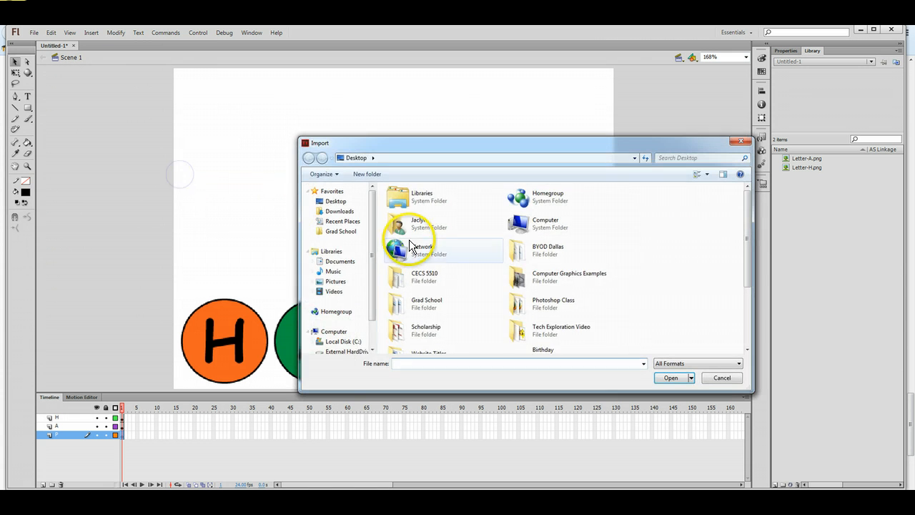
left_click_drag(752, 229, 749, 319)
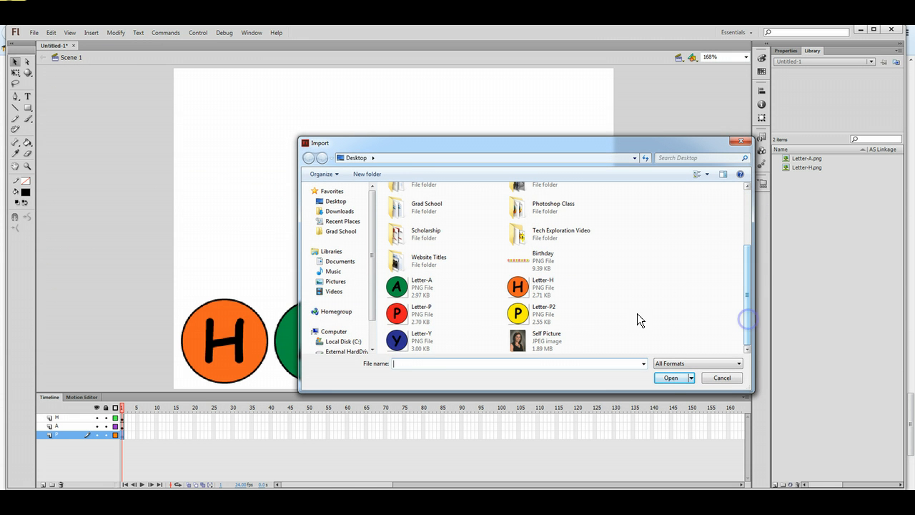
left_click(400, 318)
left_click(668, 377)
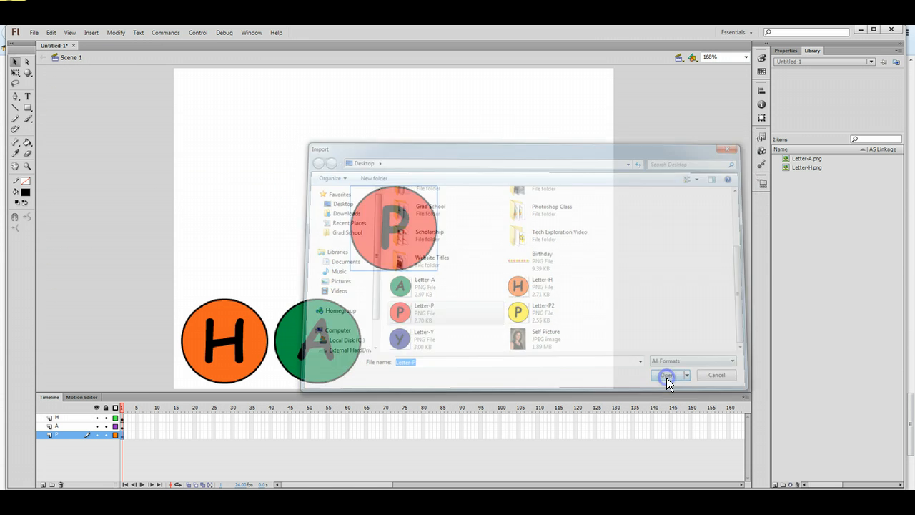
left_click_drag(408, 250, 421, 354)
left_click(289, 216)
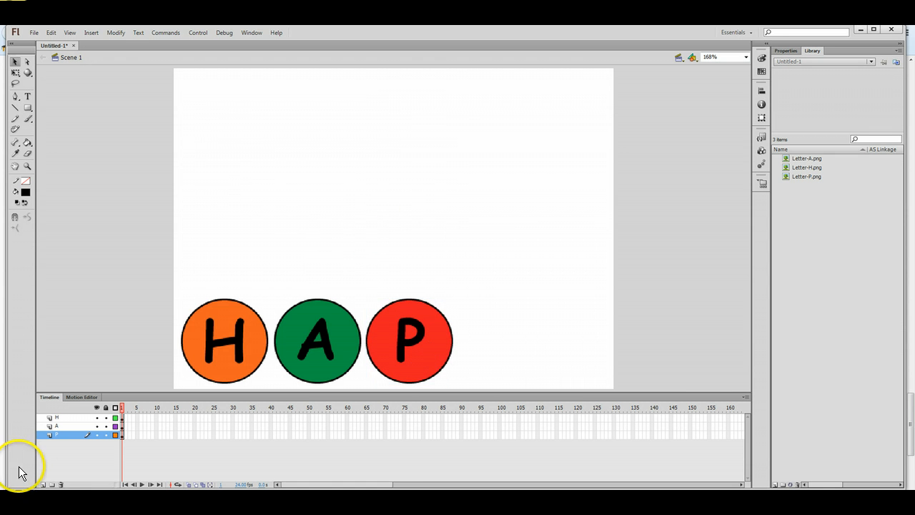
Add a layer below P and import Letter-P2, placing the yellow circle right of the red P.
left_click(42, 484)
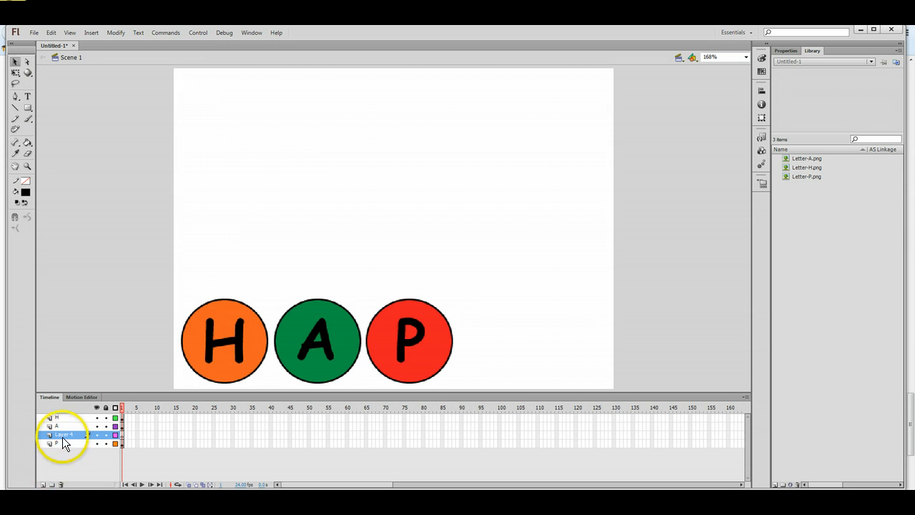
left_click_drag(63, 437, 65, 448)
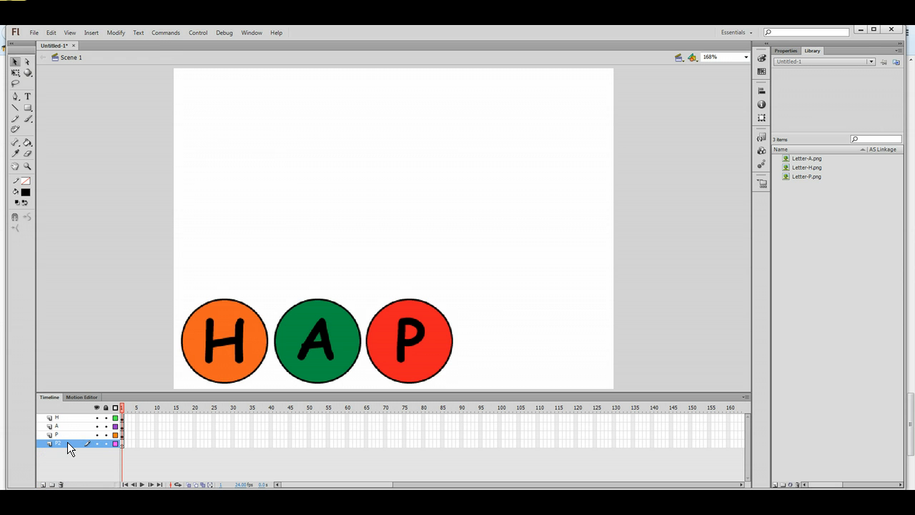
left_click(35, 33)
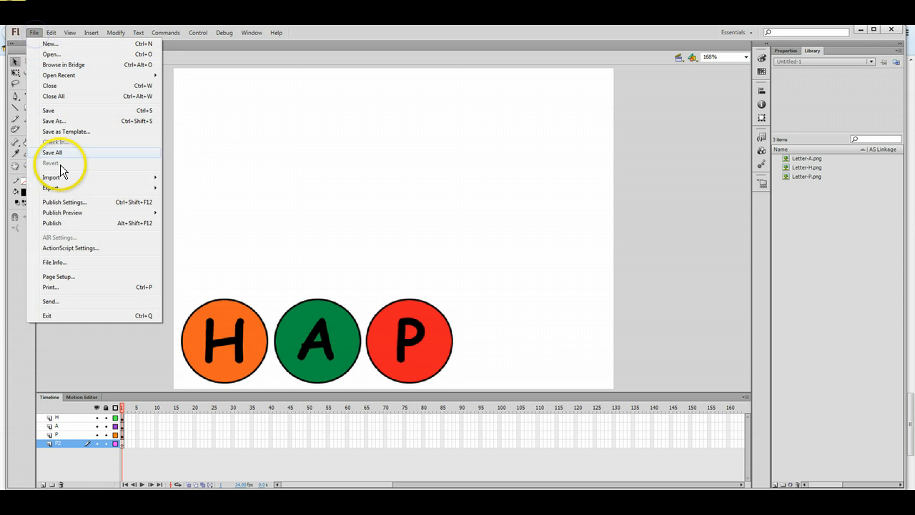
mouse_move(86, 178)
left_click(187, 177)
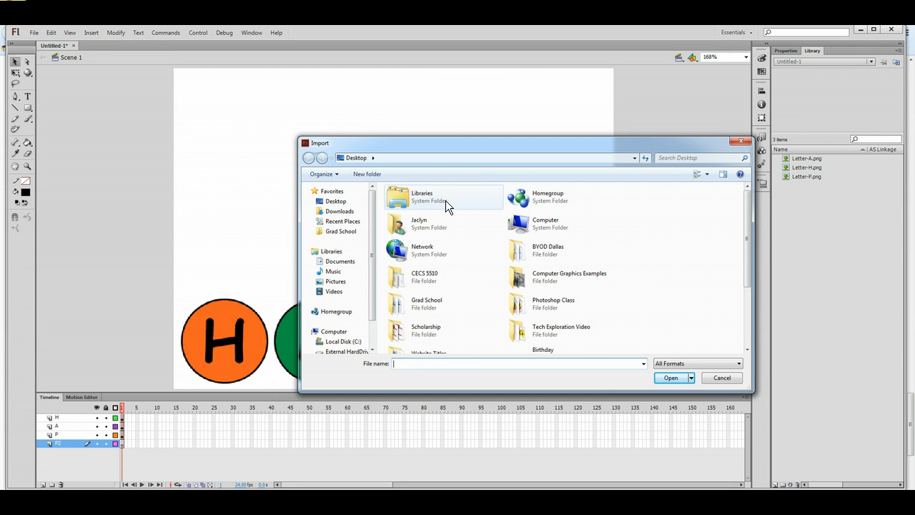
left_click_drag(748, 220, 750, 316)
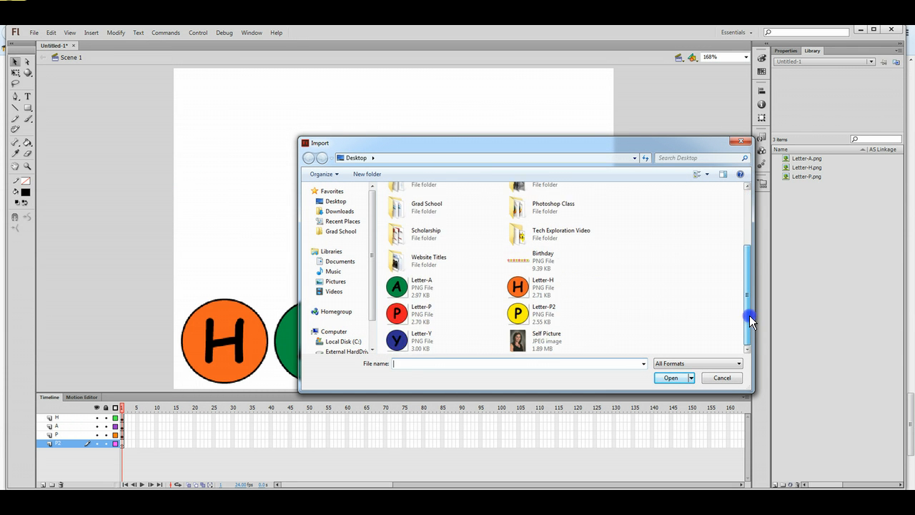
left_click(509, 318)
left_click(671, 377)
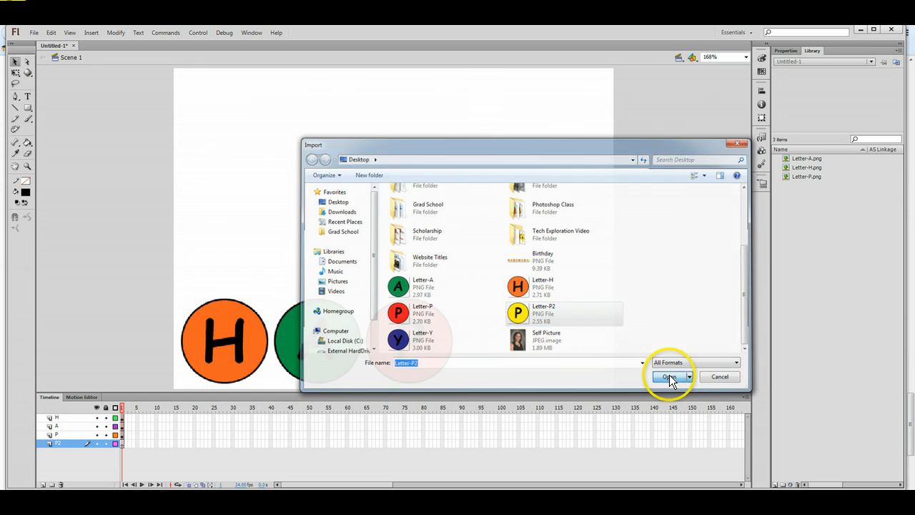
left_click_drag(398, 237, 503, 350)
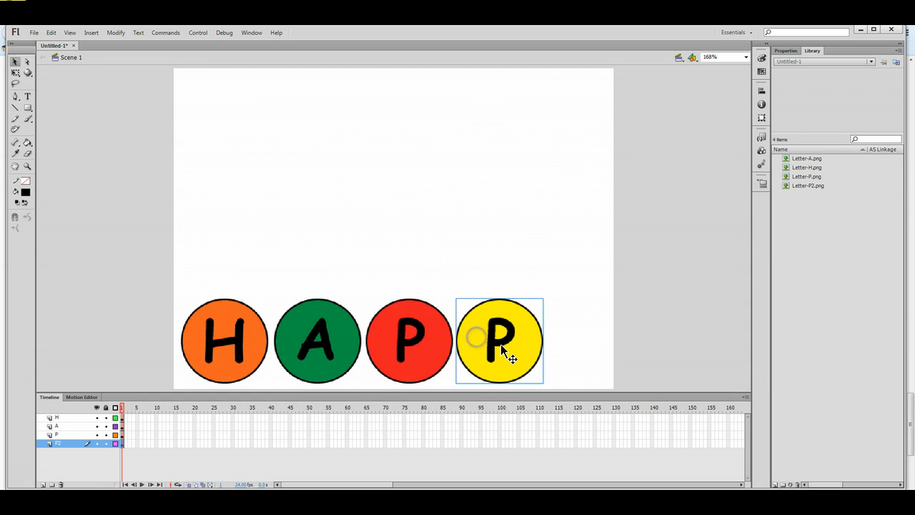
left_click(413, 243)
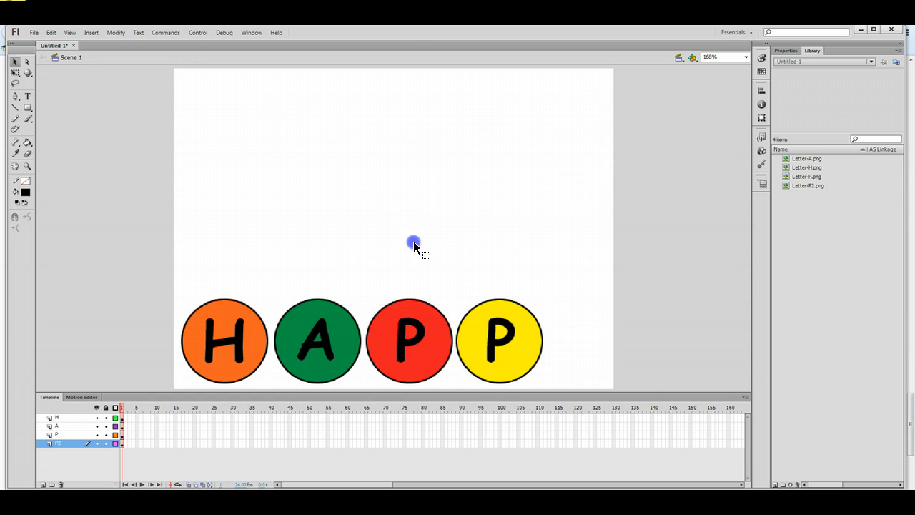
Add a new layer below P2 and name it Y.
left_click(43, 485)
left_click(63, 444)
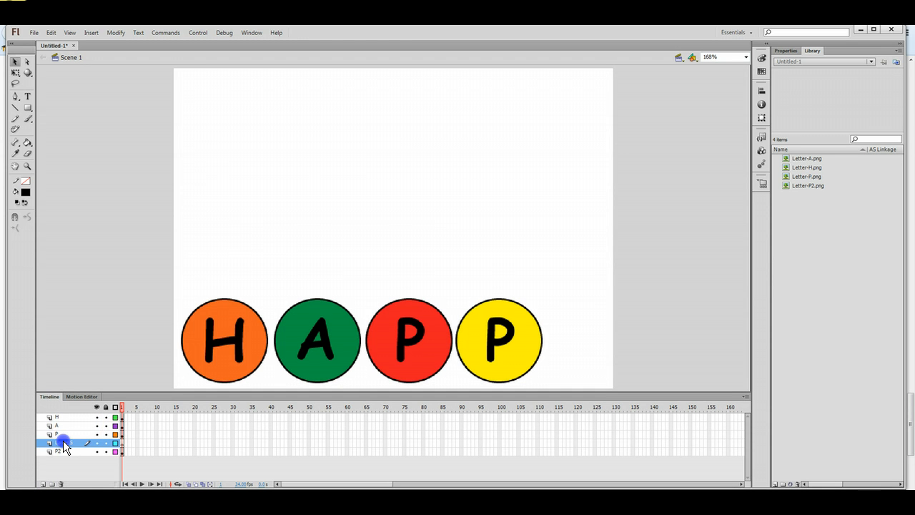
left_click_drag(63, 441, 64, 455)
double_click(66, 452)
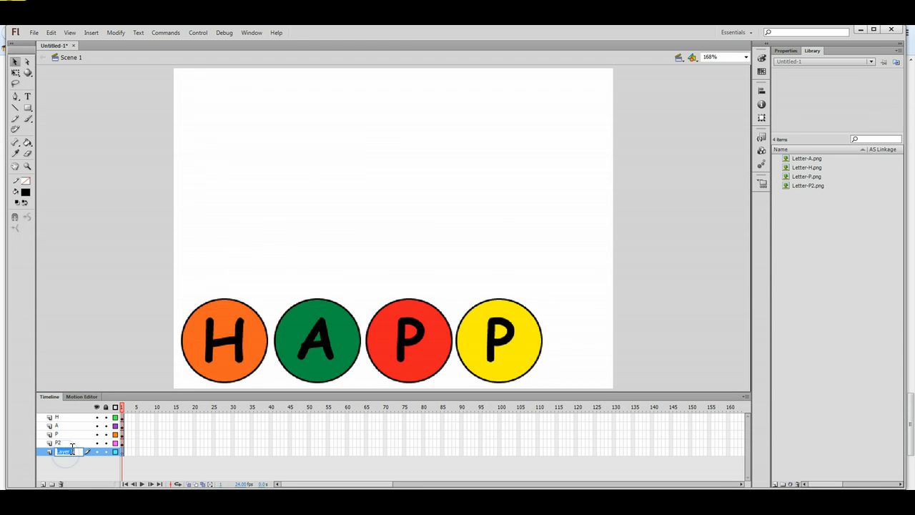
type("Y")
left_click(68, 469)
Import Letter-Y and drag the blue Y circle to the end of the row.
left_click(34, 34)
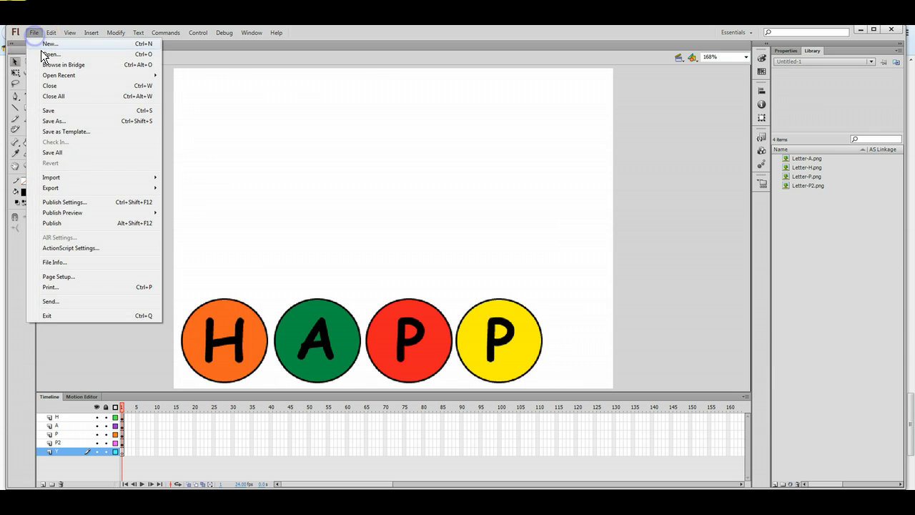
mouse_move(157, 180)
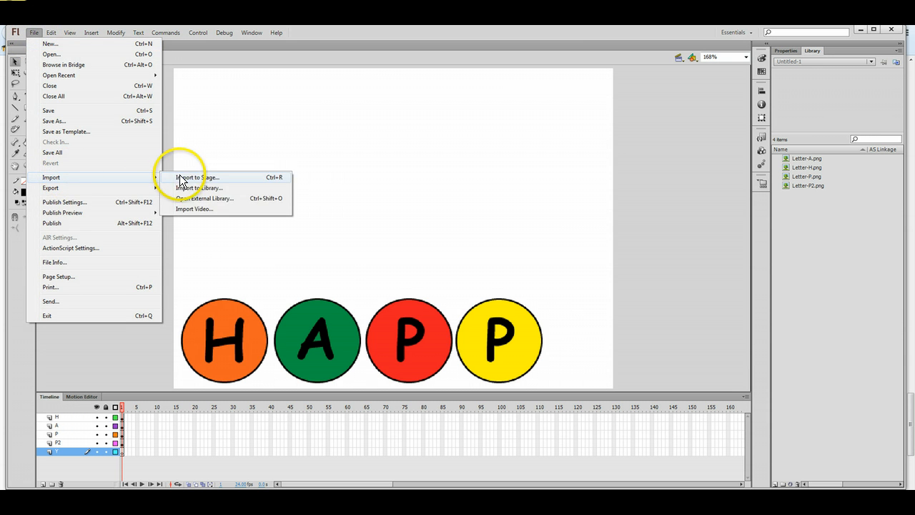
left_click(187, 177)
left_click_drag(749, 228, 753, 305)
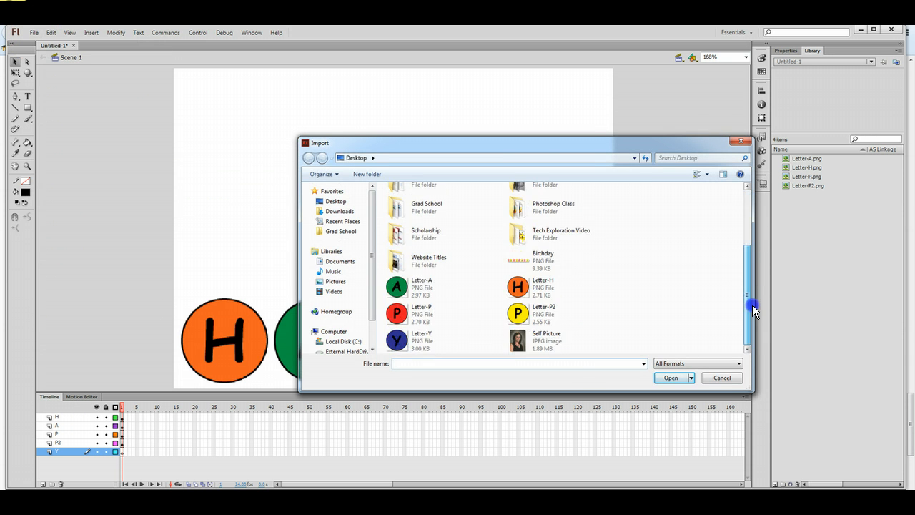
left_click(419, 343)
left_click(667, 381)
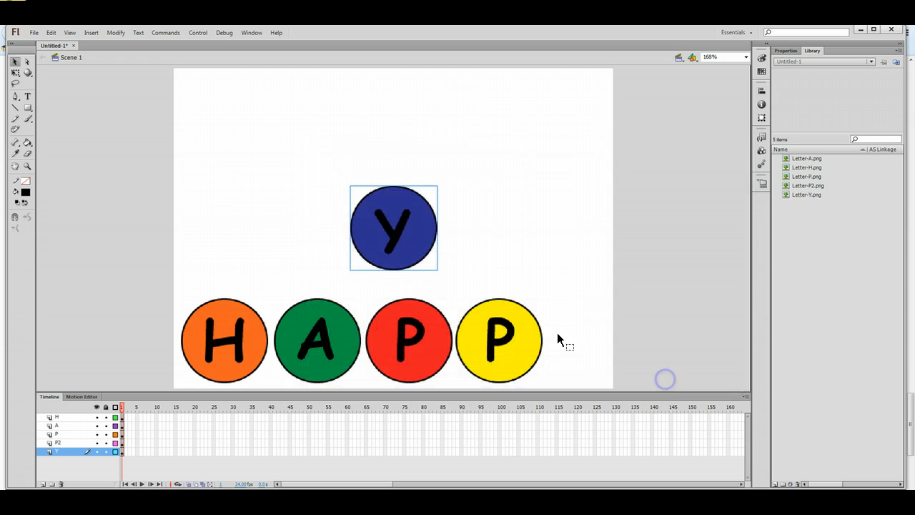
left_click_drag(401, 206, 599, 320)
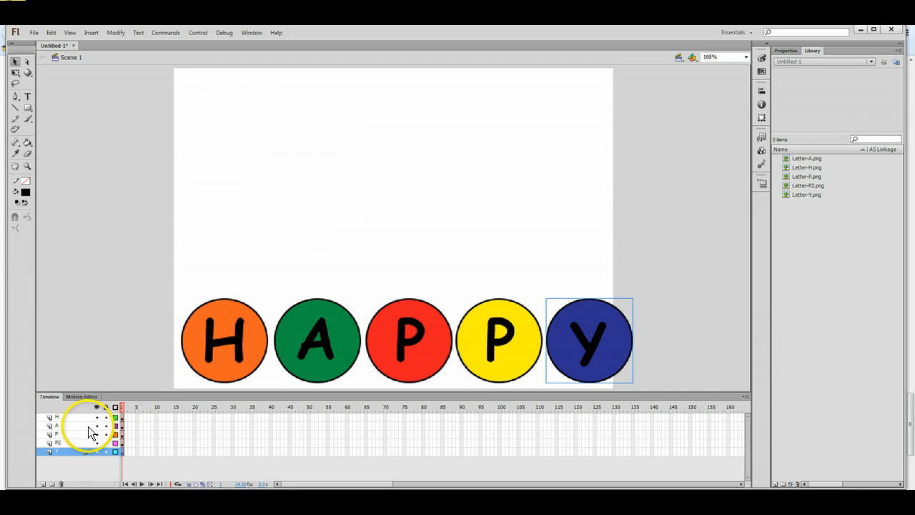
left_click(57, 418)
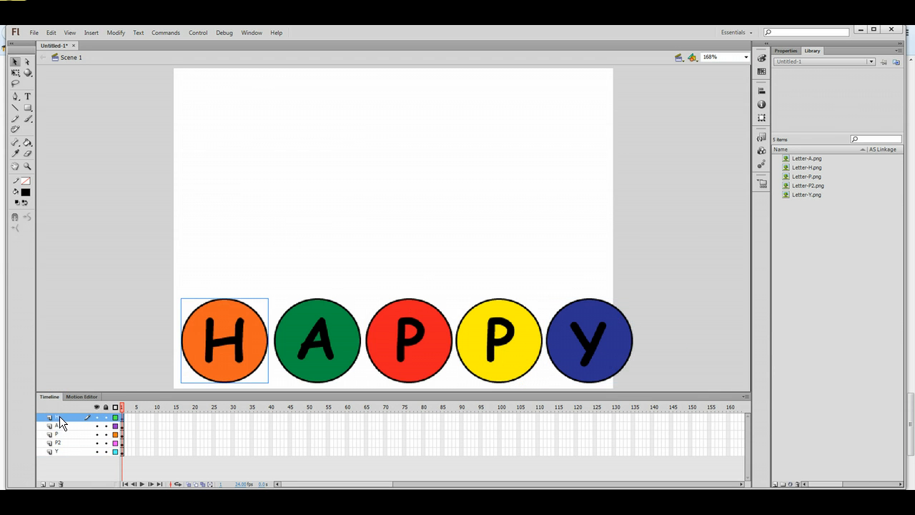
Scale the H and green A circles down with Free Transform and place A beside H.
left_click(15, 74)
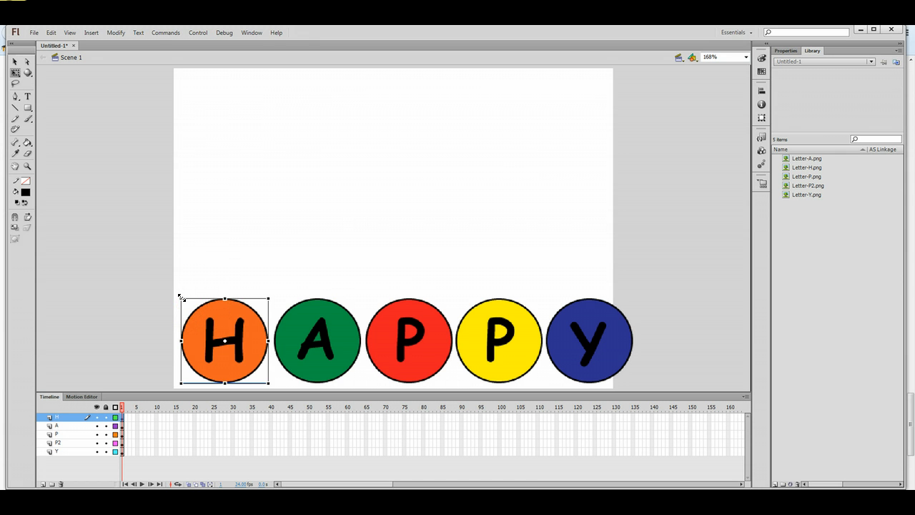
left_click_drag(185, 301, 200, 319)
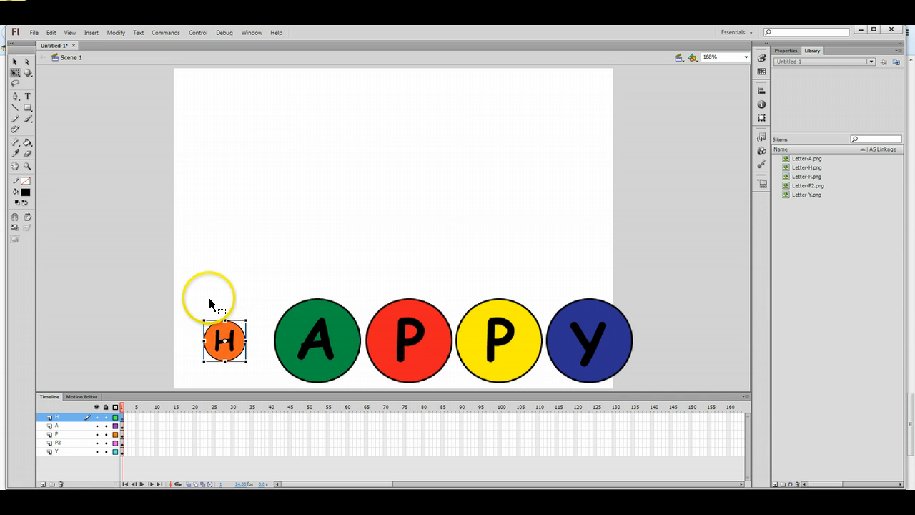
left_click(15, 61)
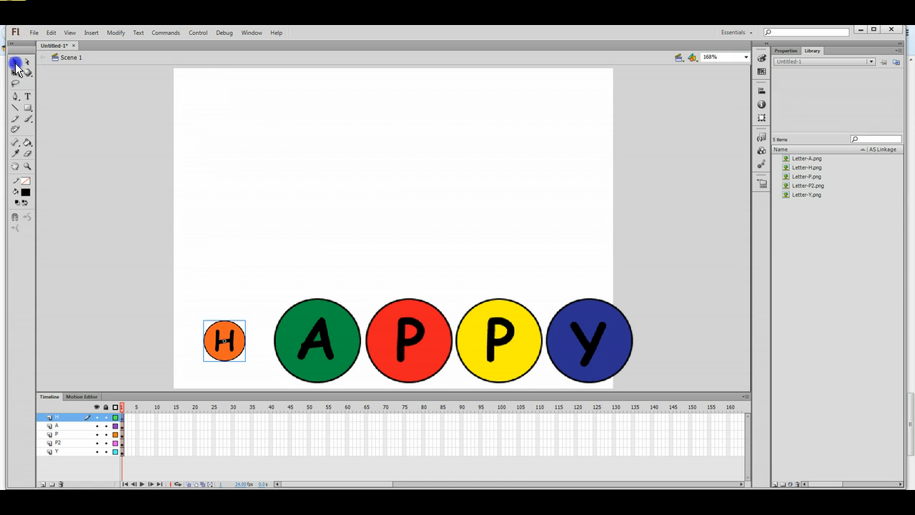
left_click(60, 426)
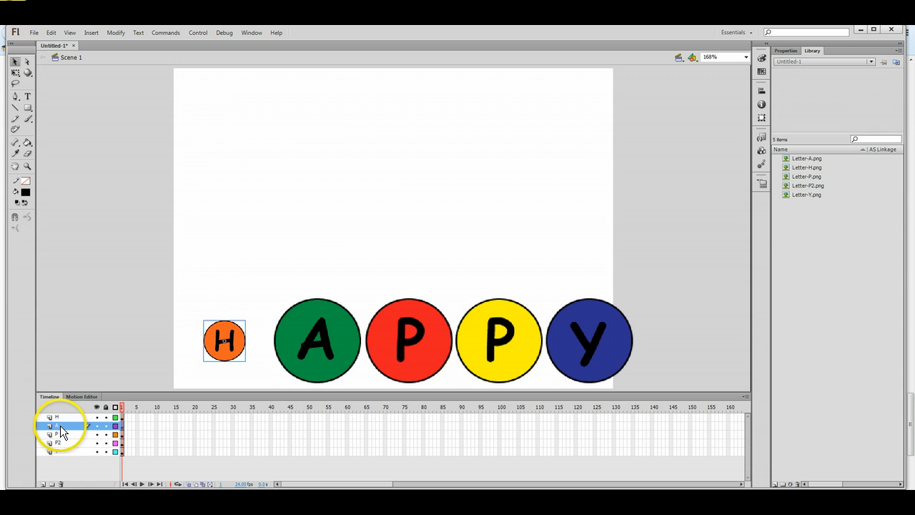
left_click(15, 72)
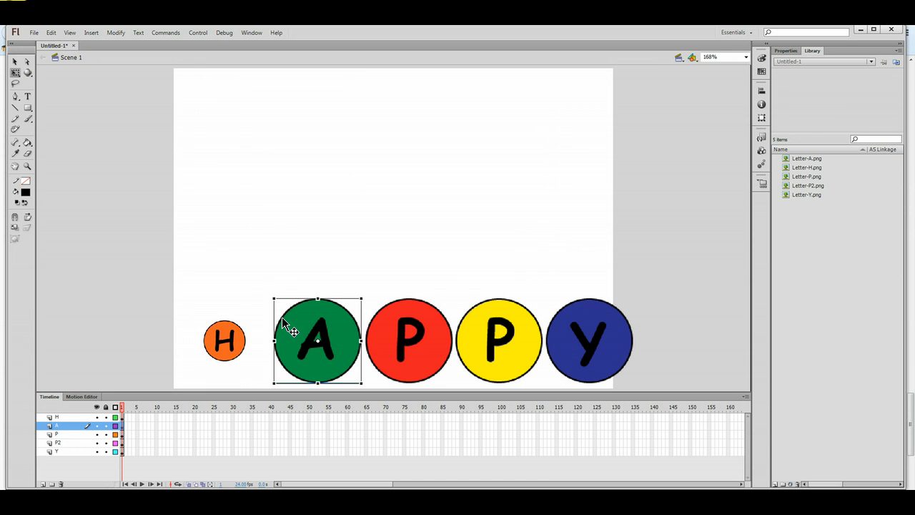
left_click_drag(289, 306, 267, 344)
left_click(15, 62)
left_click(314, 298)
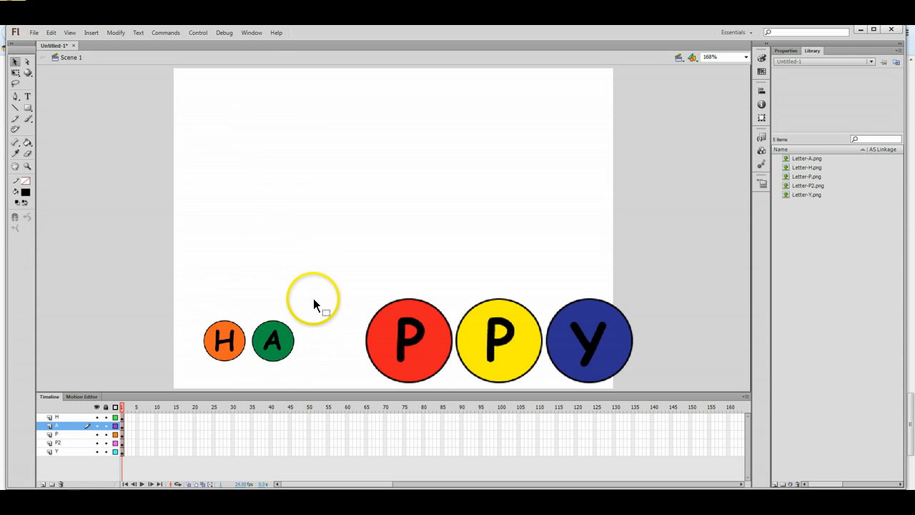
Shrink the red P circle, place it beside A, and make it slightly smaller.
left_click(61, 435)
left_click(15, 73)
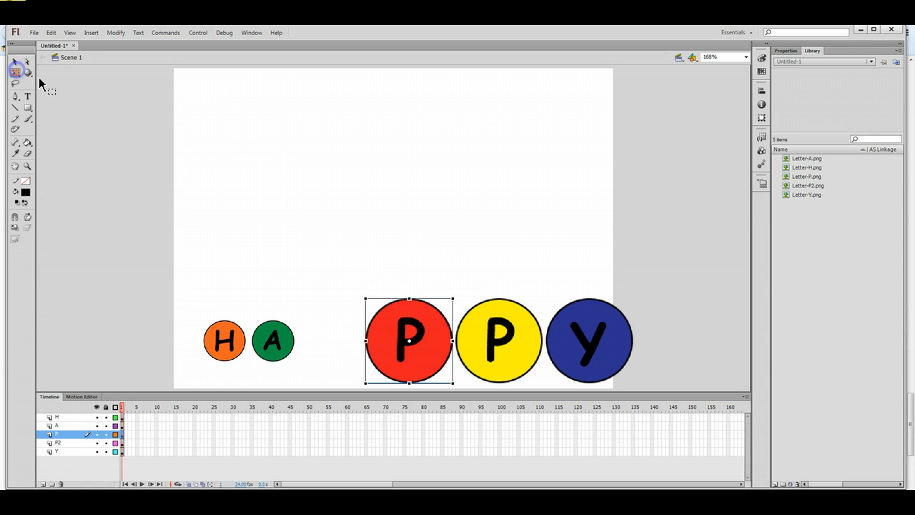
left_click_drag(366, 299, 340, 343)
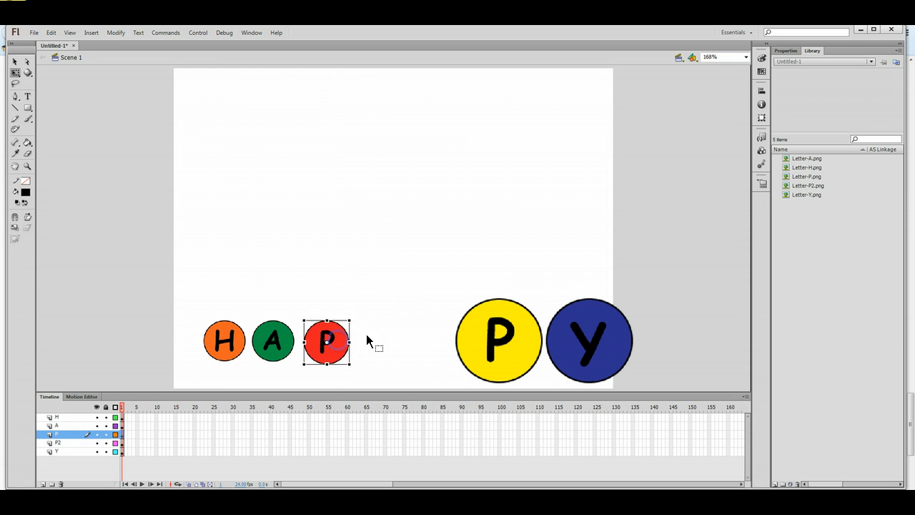
left_click(382, 311)
left_click(335, 336)
left_click_drag(304, 320, 307, 322)
left_click(387, 336)
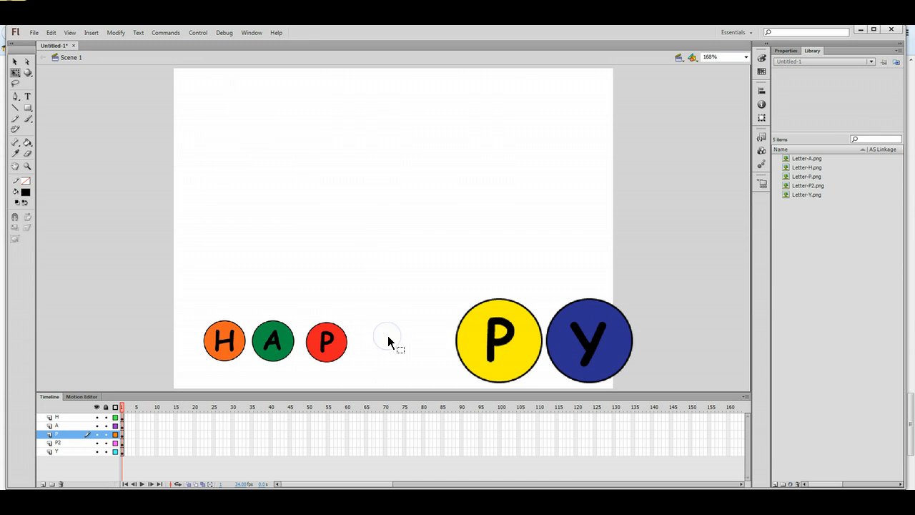
Shrink the yellow P circle on layer P2 to about half size beside the red P.
left_click(81, 442)
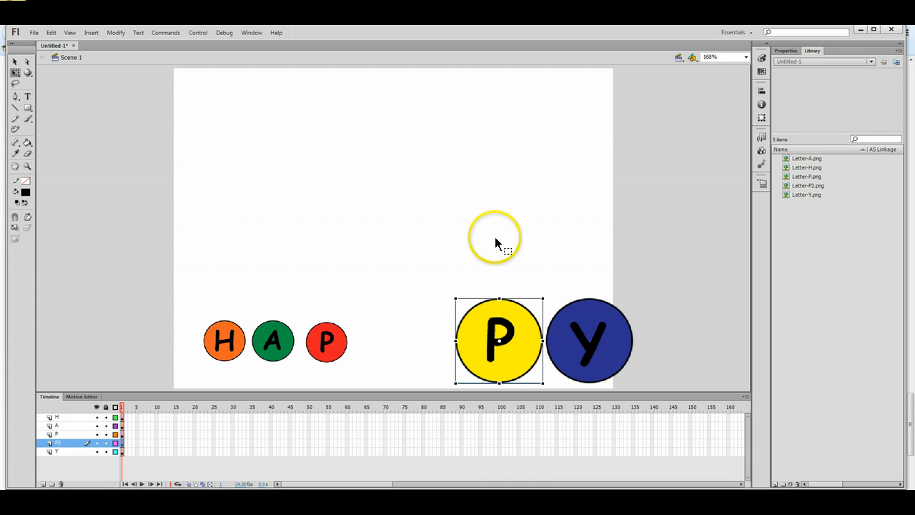
left_click_drag(456, 299, 388, 331)
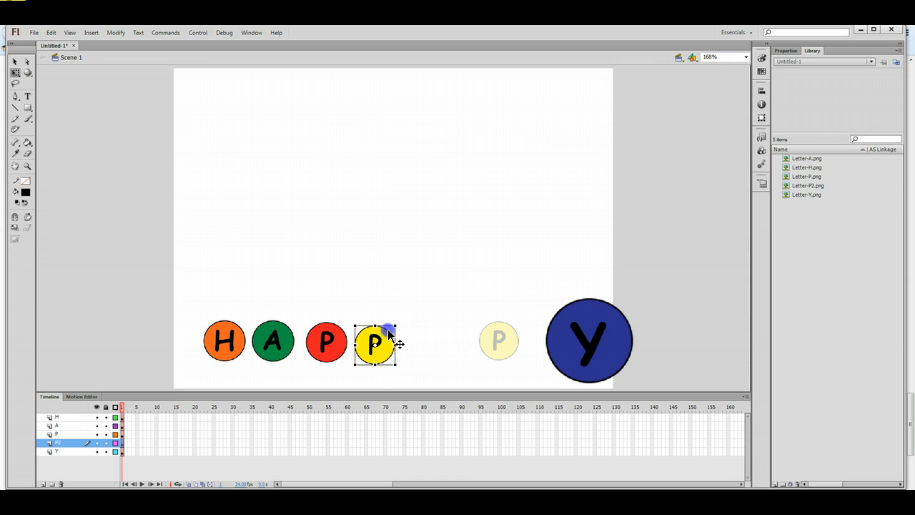
left_click(416, 342)
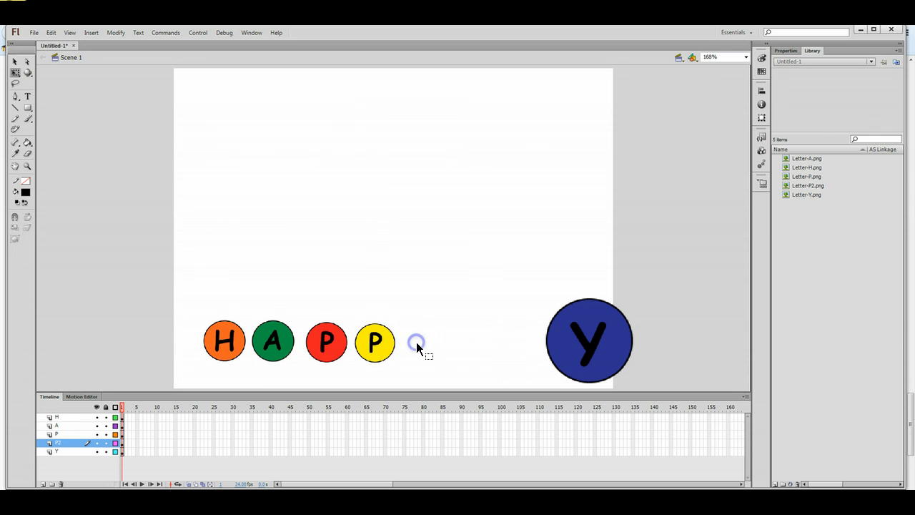
left_click(390, 355)
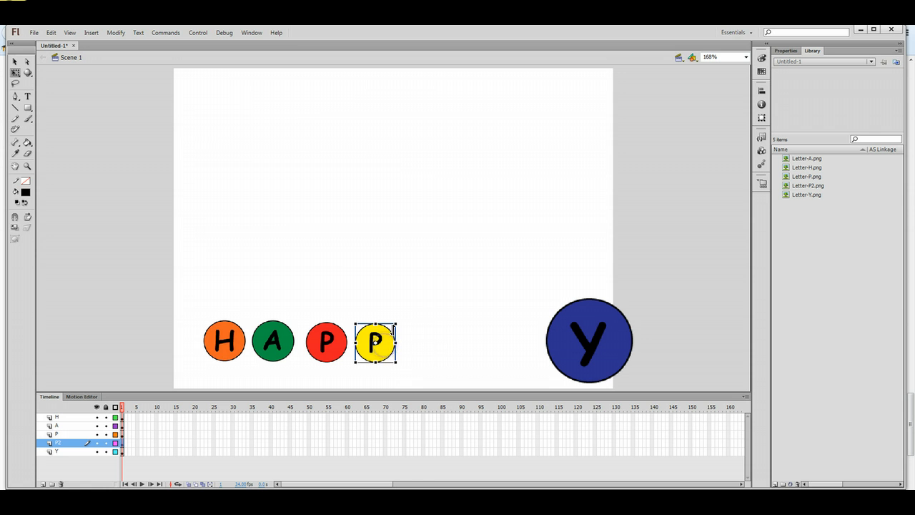
left_click(435, 339)
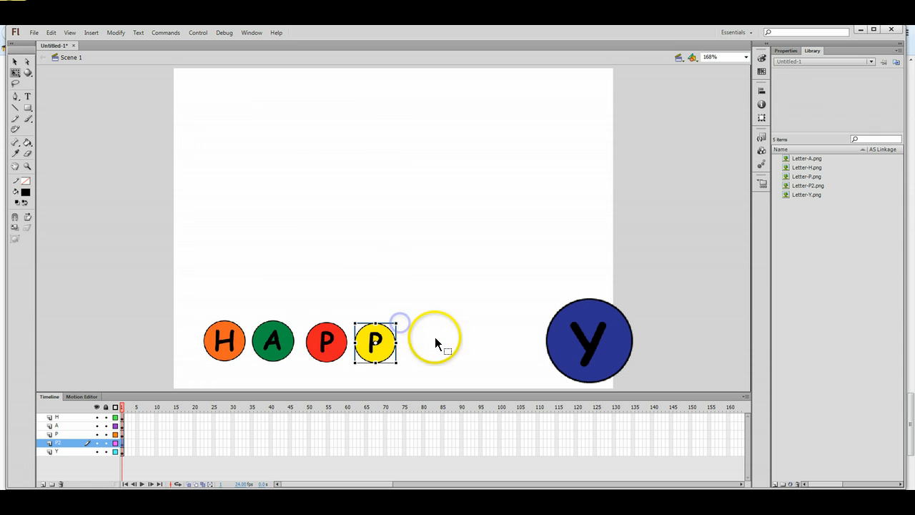
left_click(250, 227)
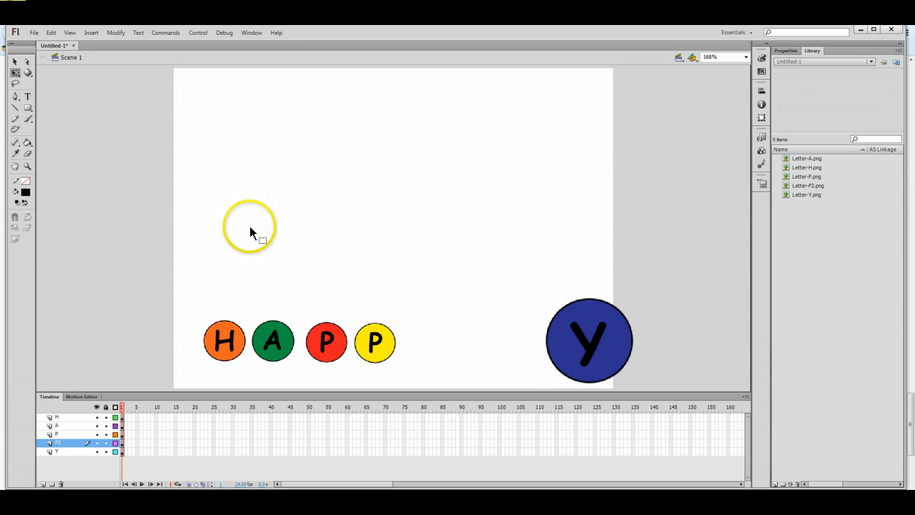
Shrink the blue Y circle and place it beside the yellow P.
left_click(61, 444)
left_click(61, 452)
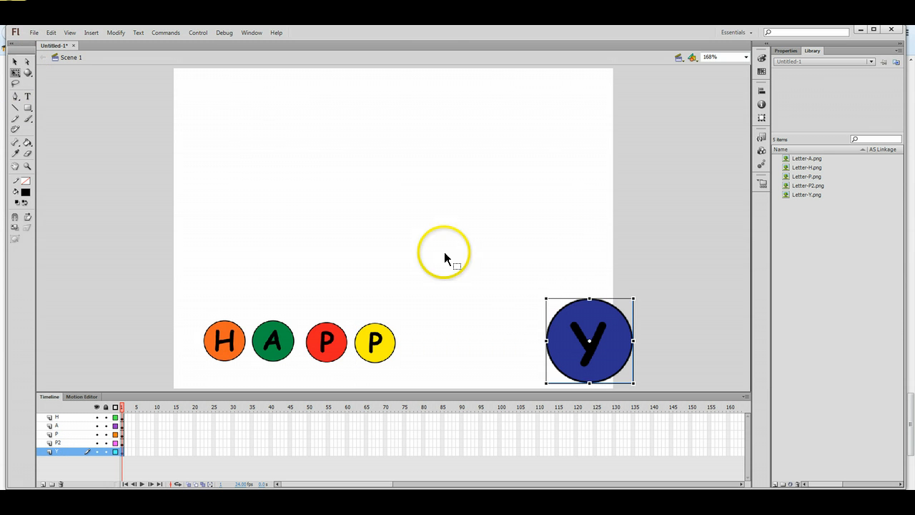
left_click_drag(547, 299, 425, 346)
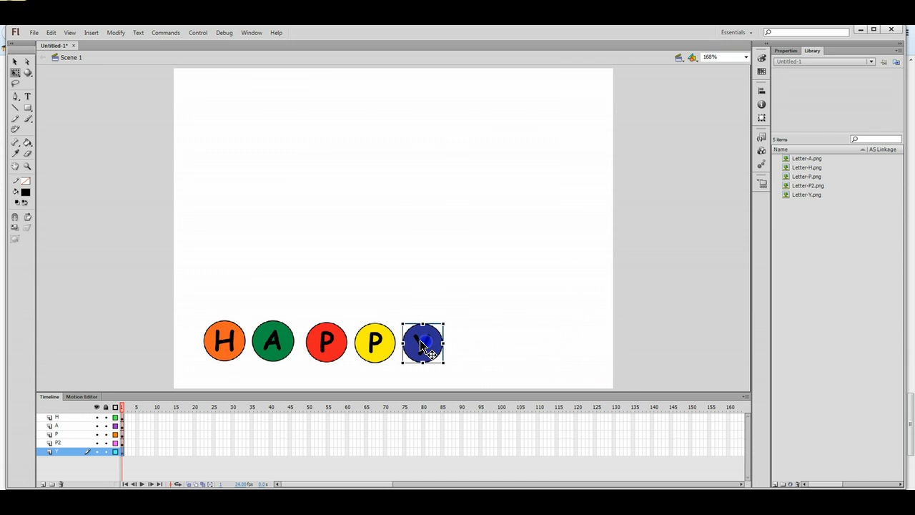
left_click(485, 350)
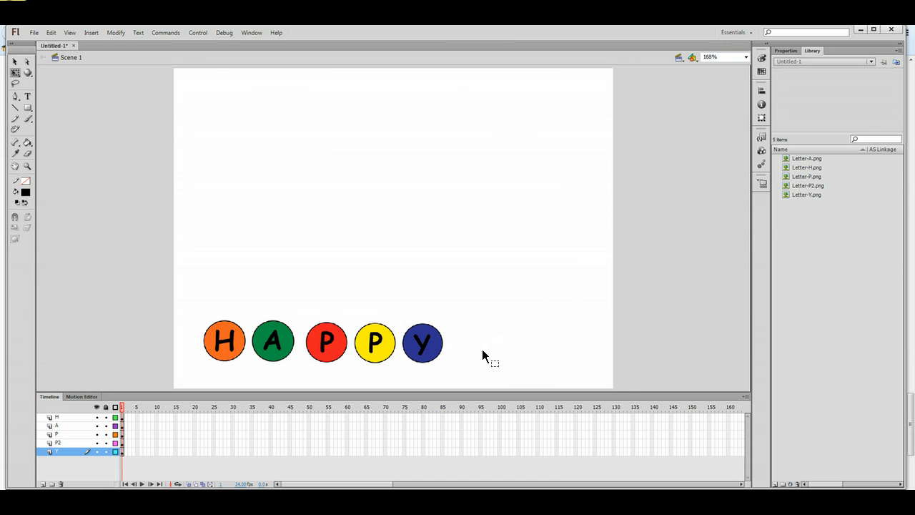
Compare the sizes of the yellow P, blue Y and red P circles, then return to the Selection tool.
left_click(322, 354)
left_click(367, 343)
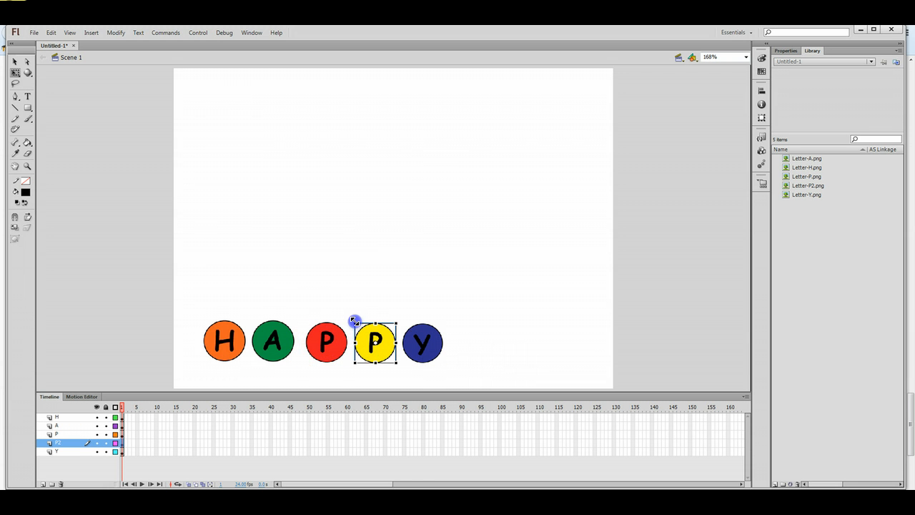
left_click(423, 343)
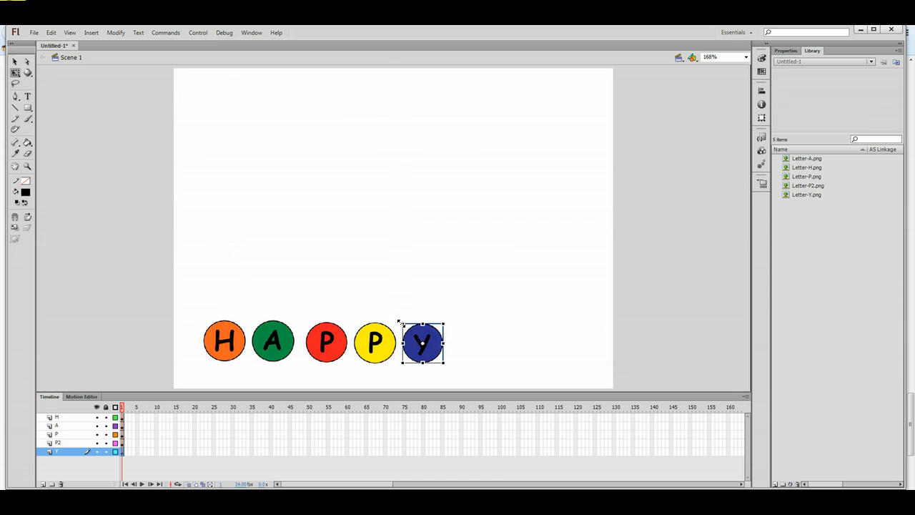
left_click(530, 343)
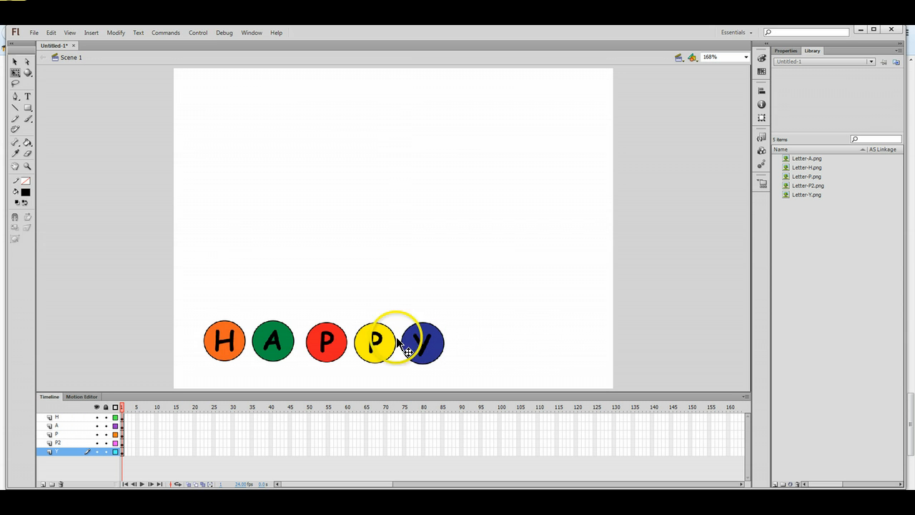
left_click(308, 330)
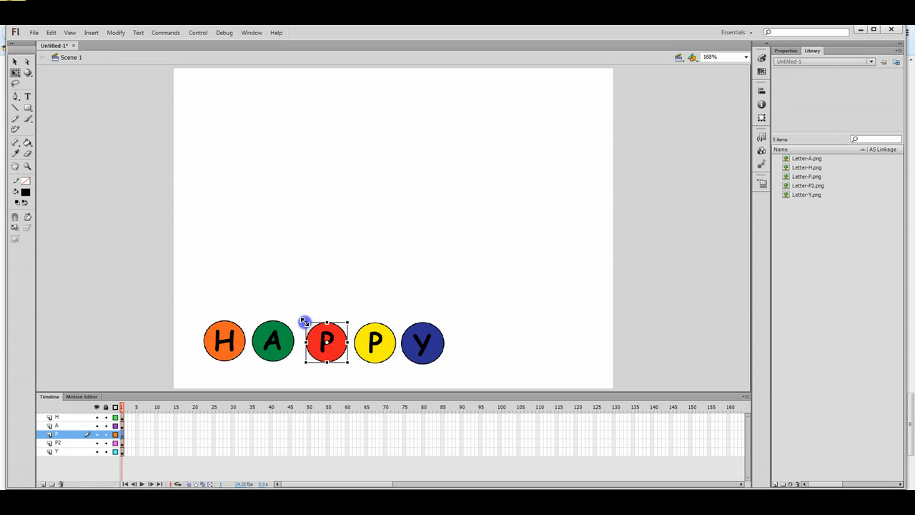
left_click(521, 344)
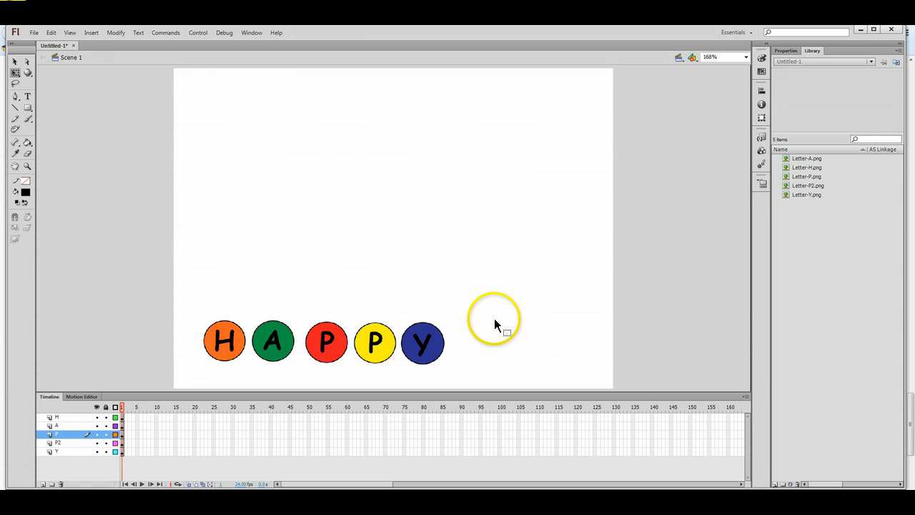
left_click(374, 341)
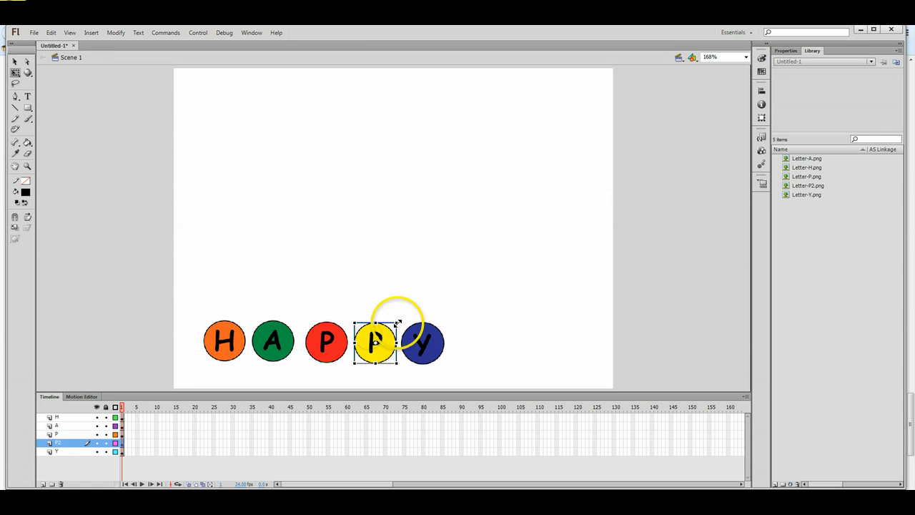
left_click(472, 323)
left_click(327, 347)
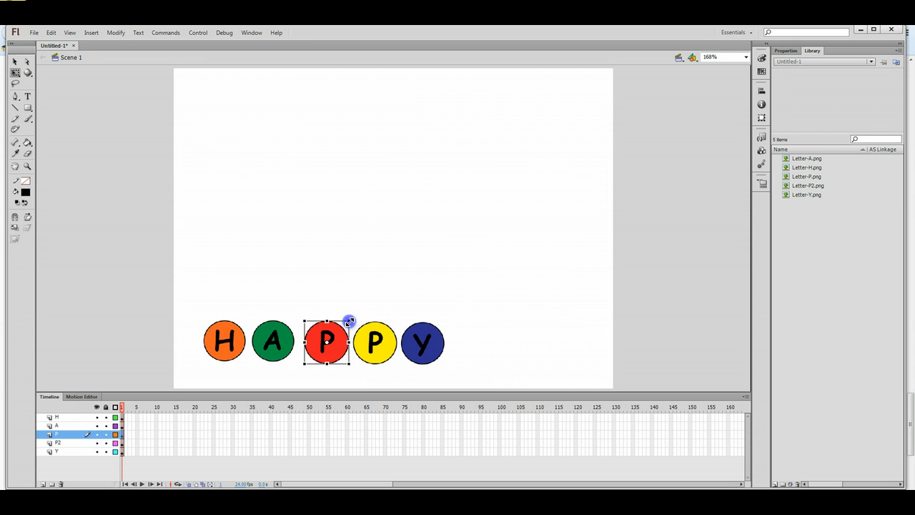
left_click(519, 350)
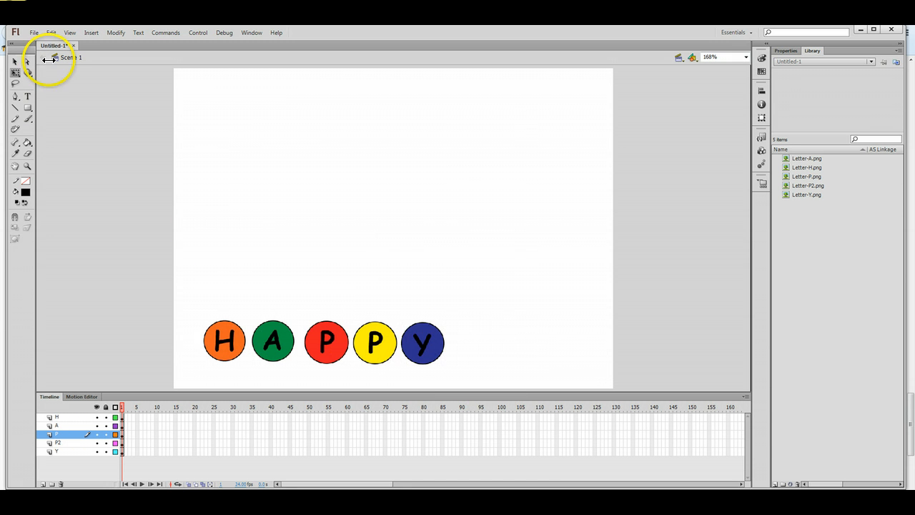
left_click(15, 62)
Drag the Y, yellow P, red P, A and H circles right into an evenly spaced row.
left_click_drag(432, 358, 504, 363)
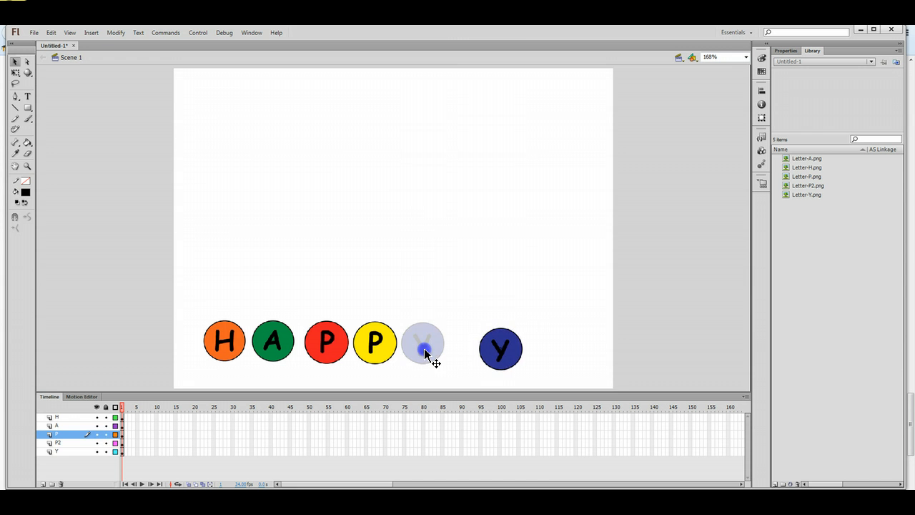
left_click_drag(377, 352, 442, 354)
left_click_drag(342, 351, 399, 356)
left_click_drag(270, 338, 333, 350)
left_click_drag(223, 343, 278, 348)
left_click(657, 319)
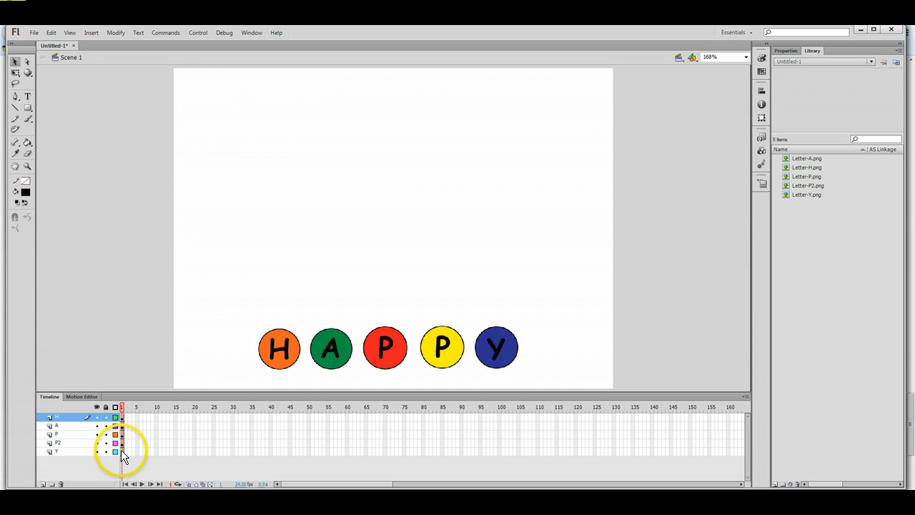
Select frame 1 across the letter layers, then clear the frame selection.
left_click(123, 408)
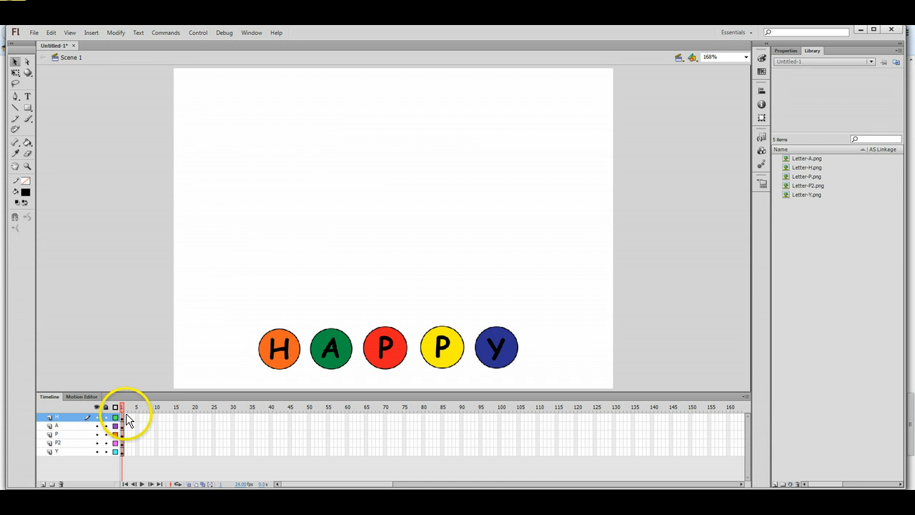
left_click_drag(137, 417, 139, 452)
left_click(152, 361)
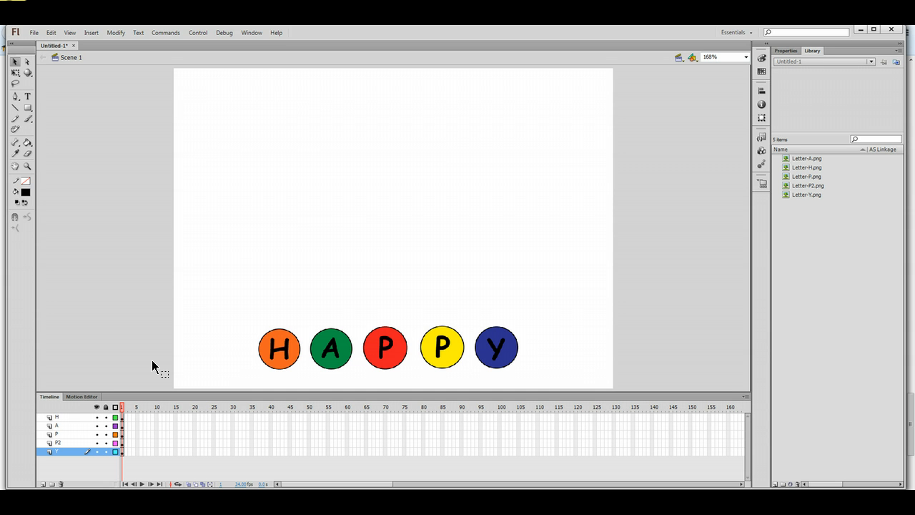
Select frame 100 on layers H through Y and insert frames there via the Insert menu.
left_click(499, 417)
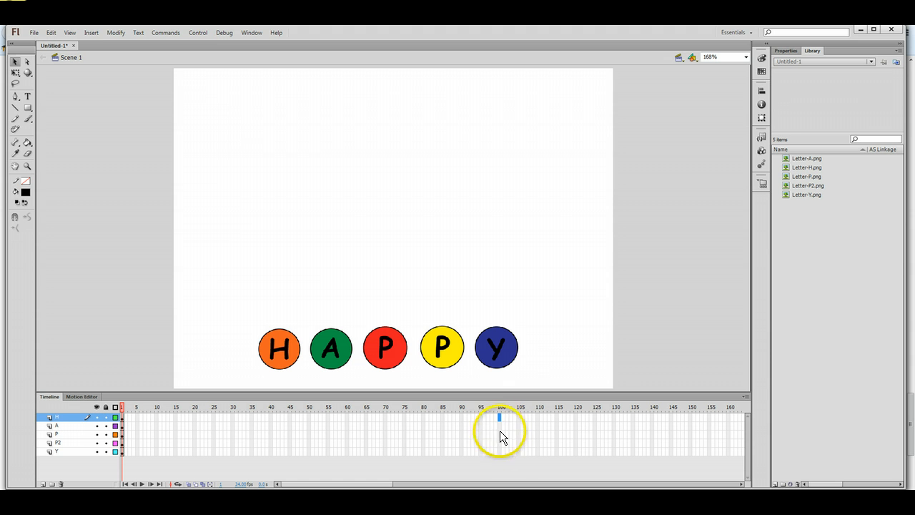
left_click(500, 452)
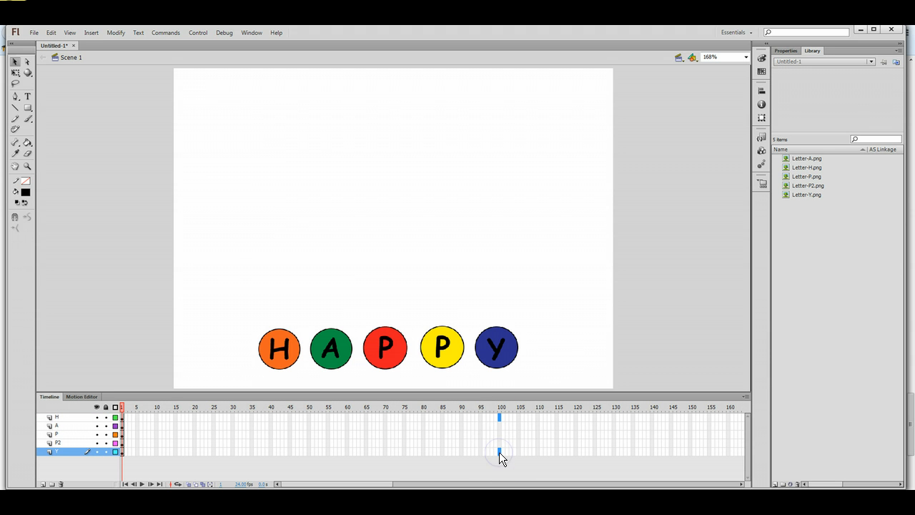
left_click(500, 443, "shift")
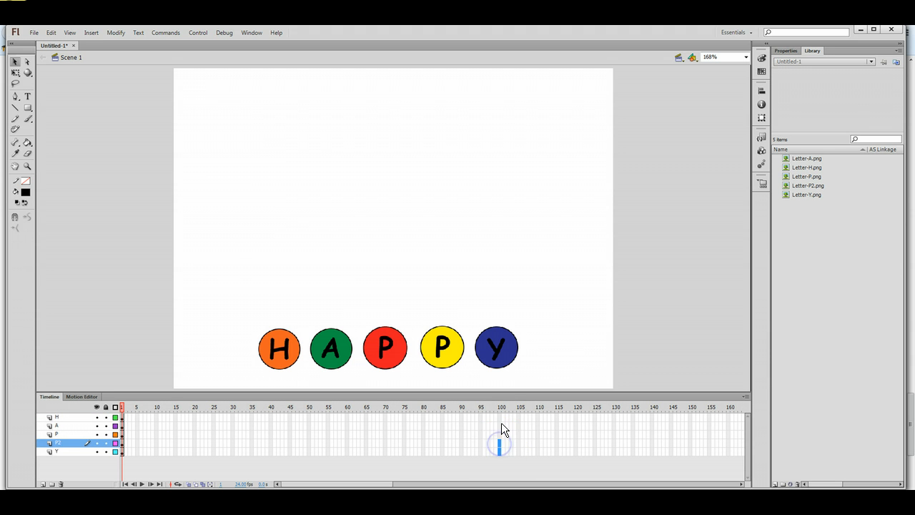
left_click(499, 418)
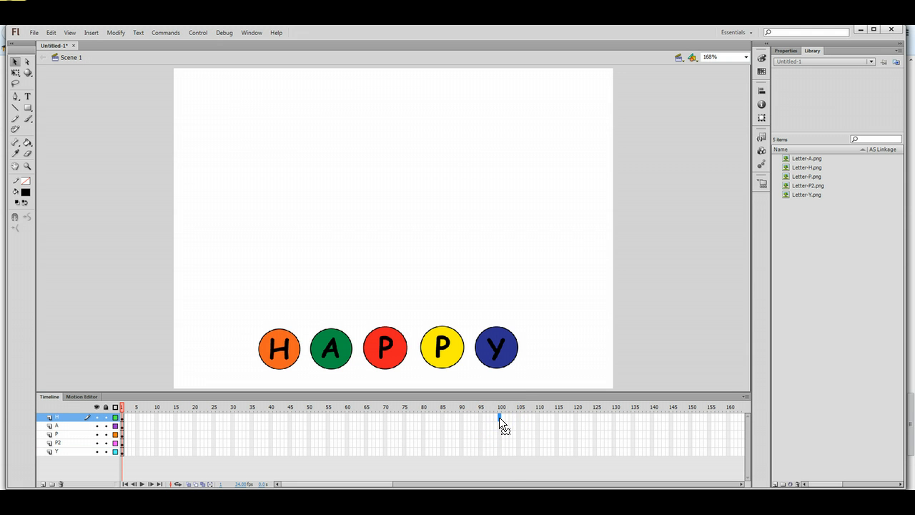
left_click_drag(499, 417, 500, 452)
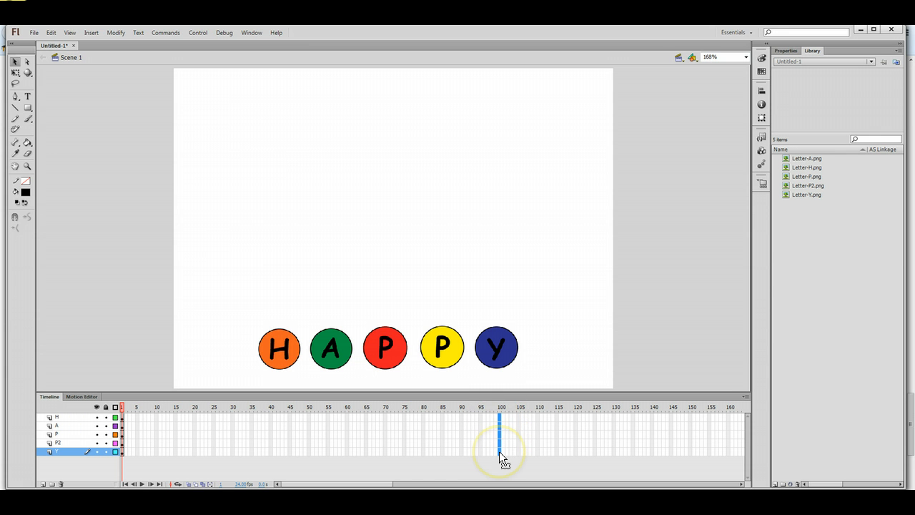
left_click(168, 30)
left_click(151, 30)
left_click(137, 33)
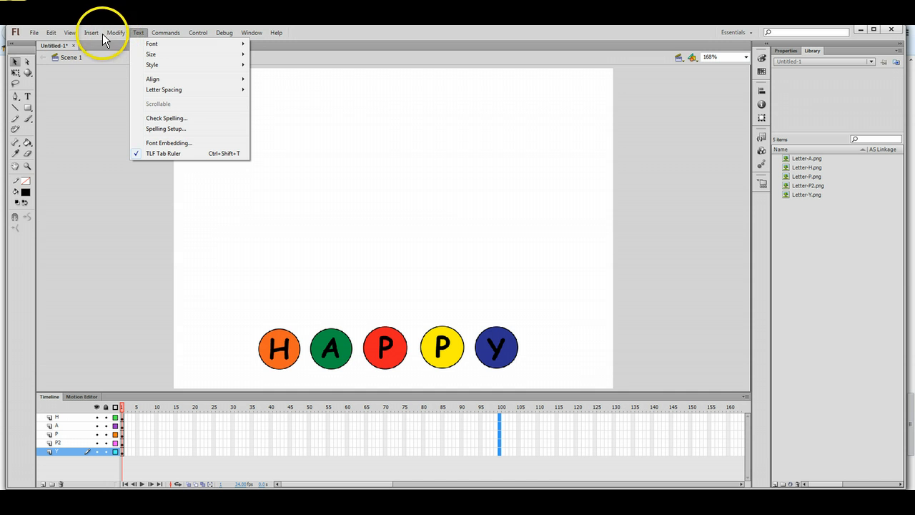
left_click(97, 32)
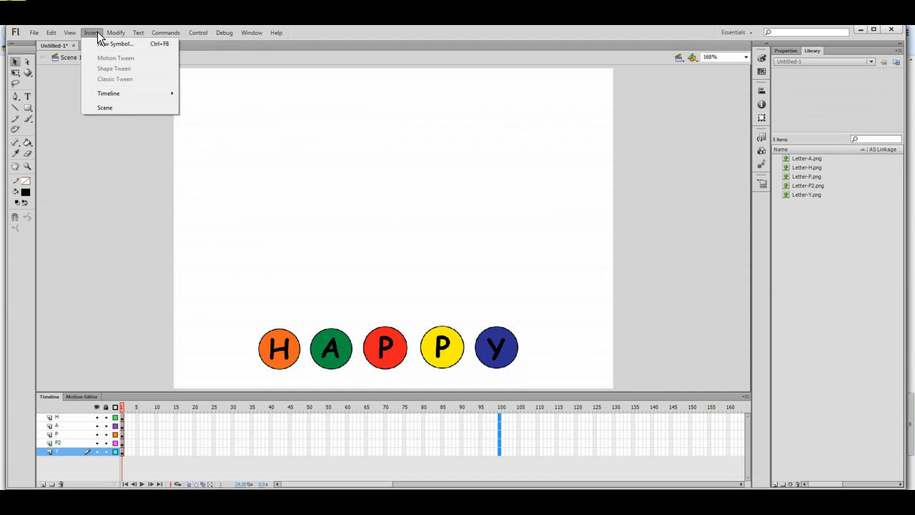
mouse_move(101, 93)
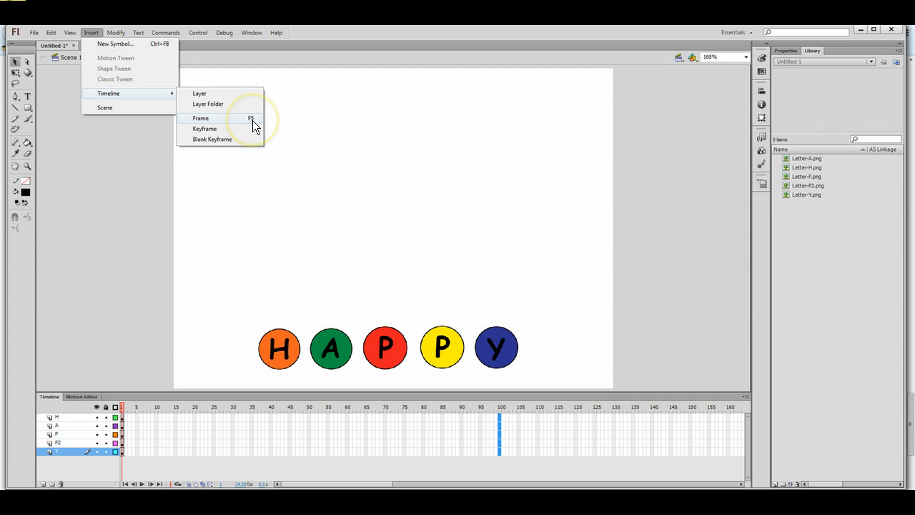
left_click(223, 119)
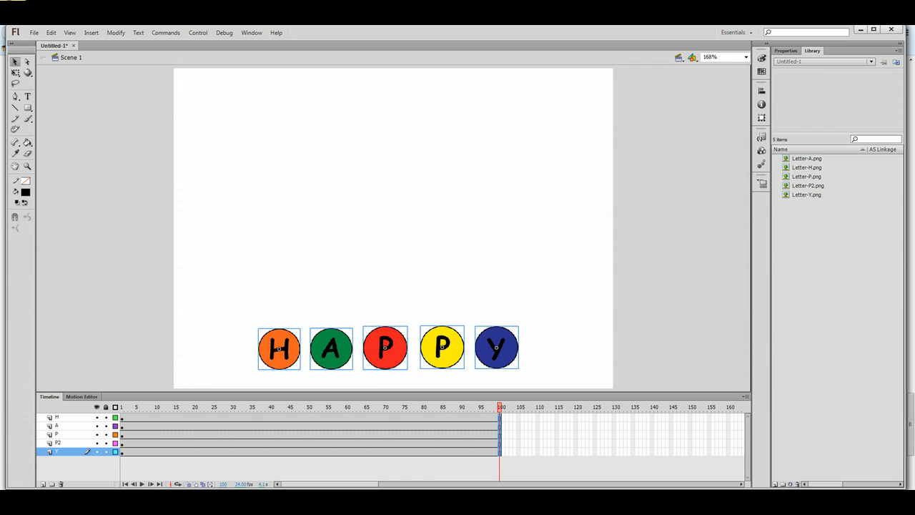
left_click(114, 110)
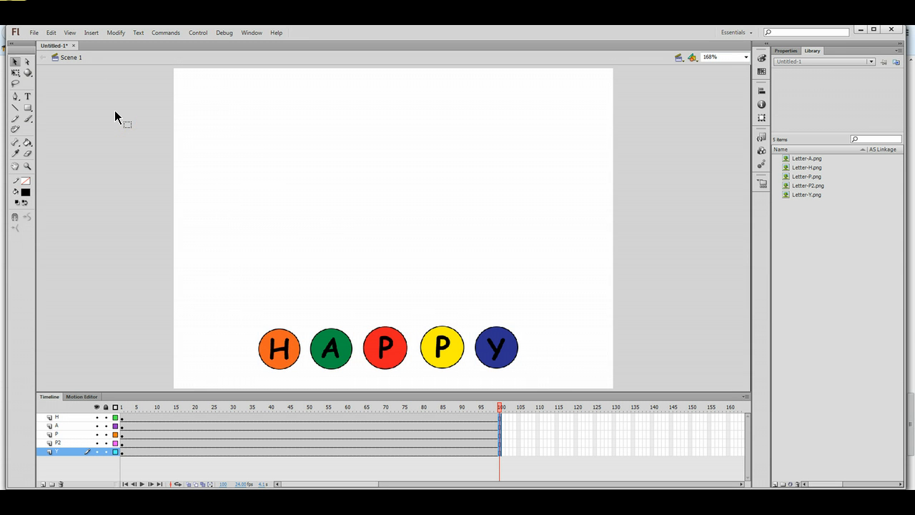
Play the animation, enlarge the program window, select the H circle and go to frame 20.
key("Return")
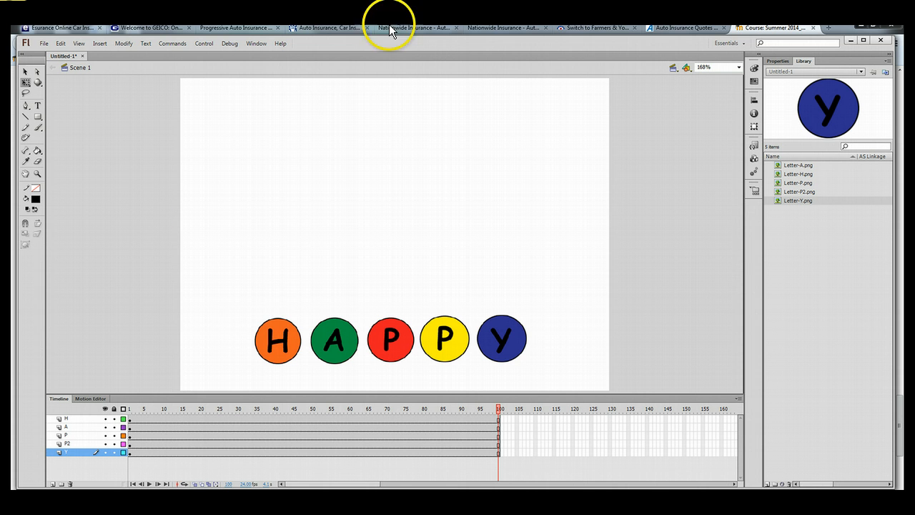
left_click_drag(420, 39, 419, 30)
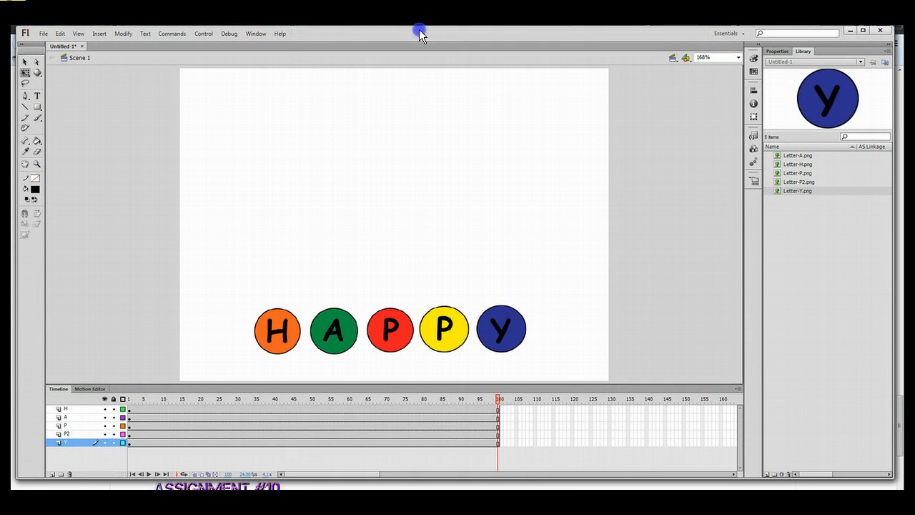
left_click_drag(460, 477, 462, 487)
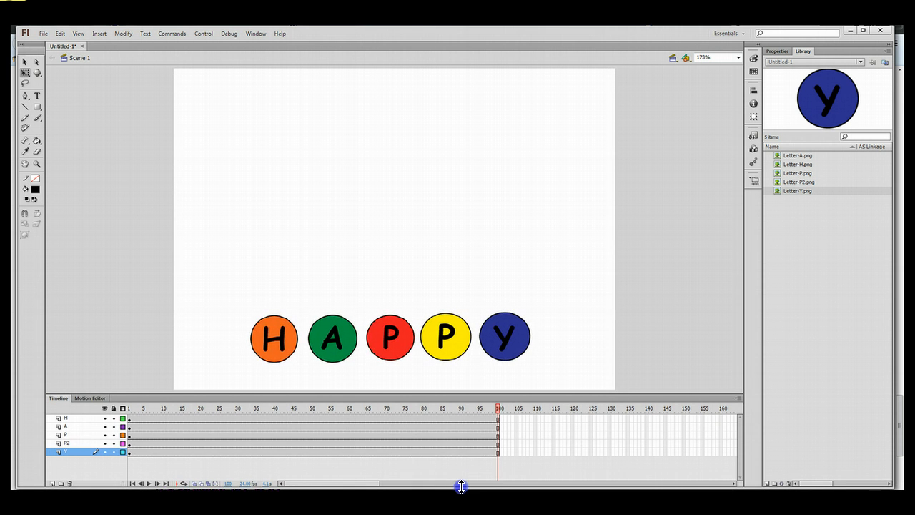
left_click(276, 355)
left_click(79, 418)
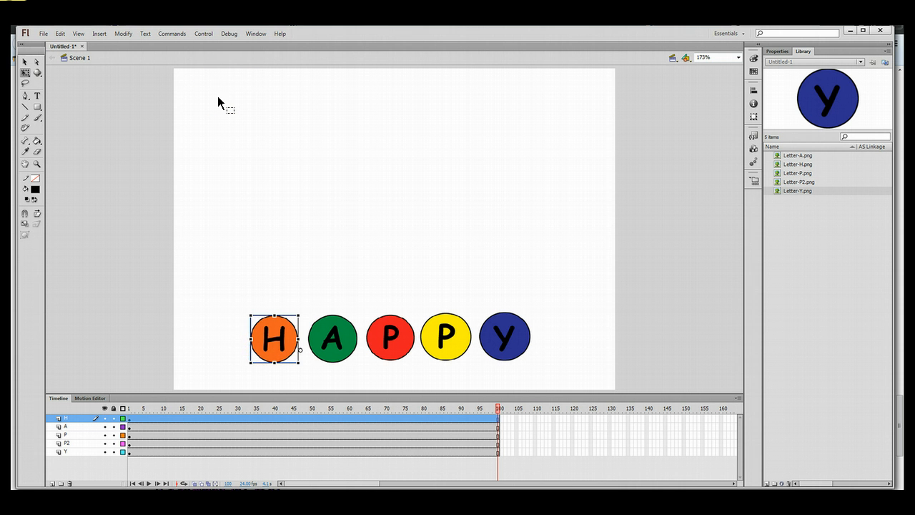
left_click(201, 418)
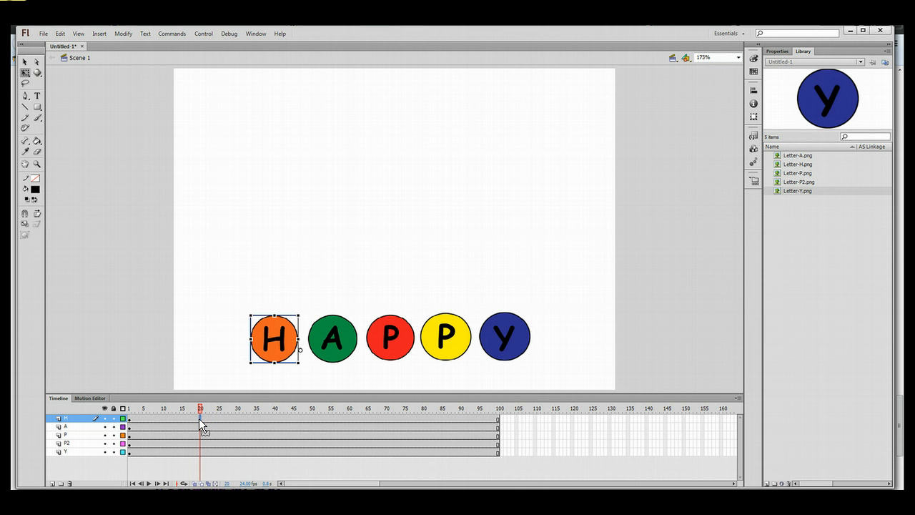
Convert frame 20 on layer H to a keyframe and drag the H circle up to the top-left.
right_click(199, 418)
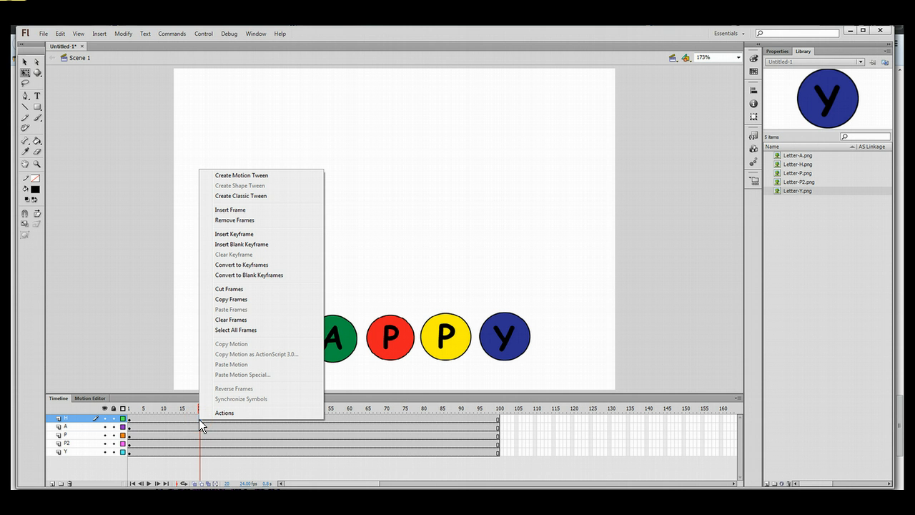
left_click(233, 266)
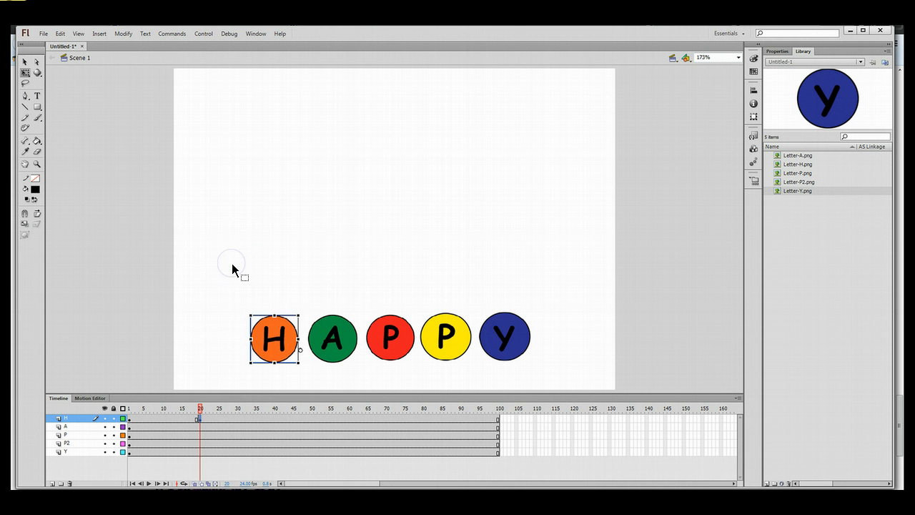
left_click(134, 272)
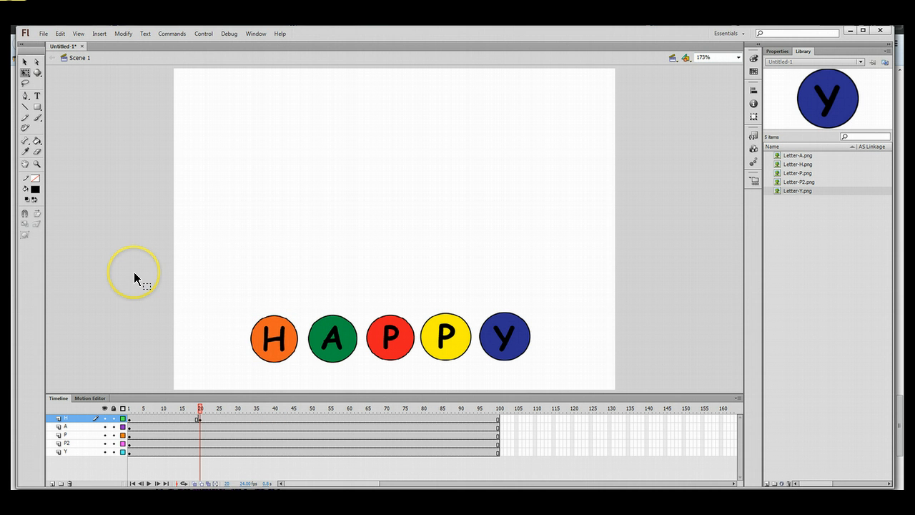
right_click(200, 419)
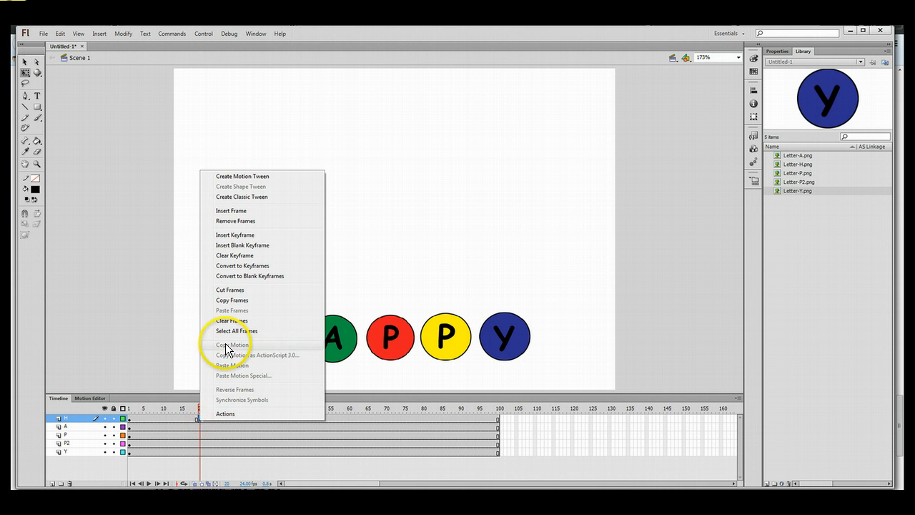
left_click(143, 319)
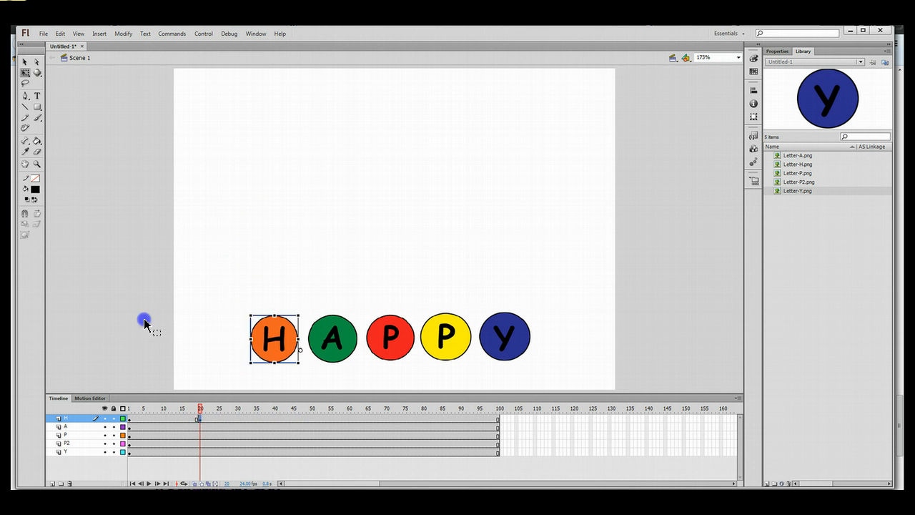
left_click(198, 420)
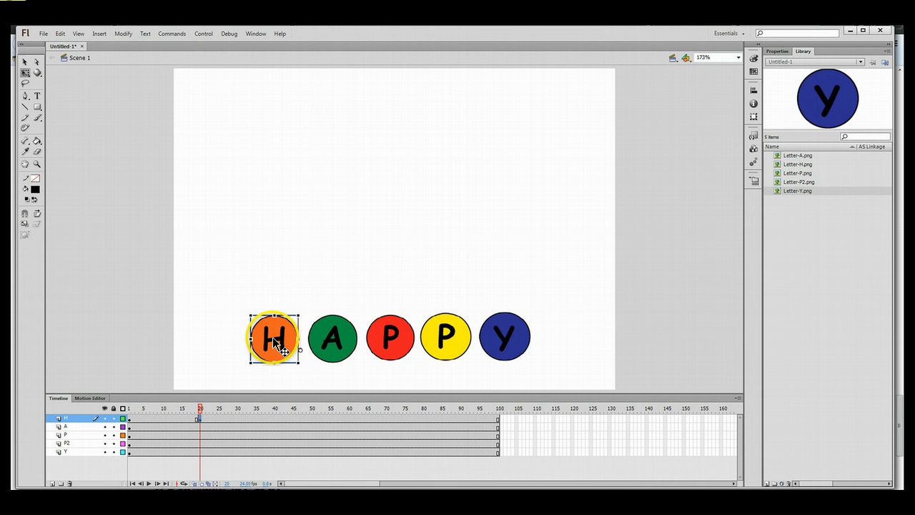
left_click_drag(274, 342, 218, 113)
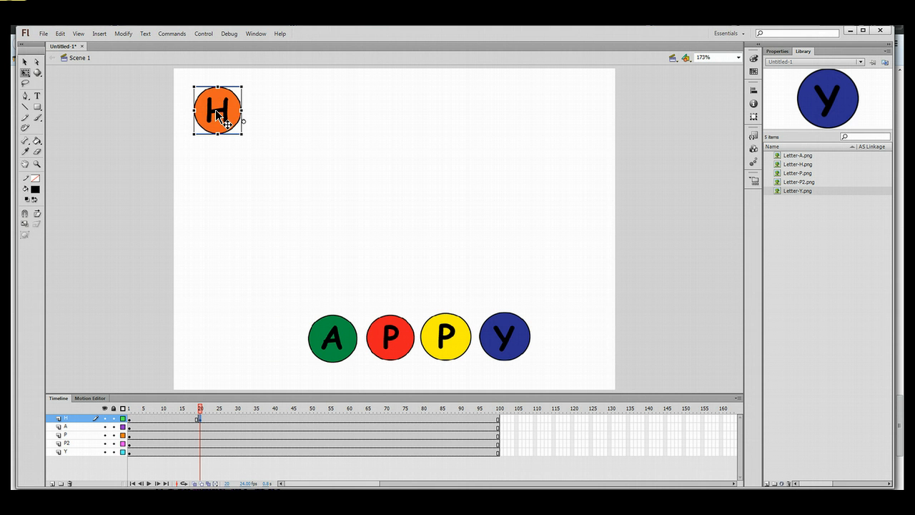
left_click(215, 109)
left_click(160, 420)
Create a classic tween on the H layer between frame 1 and frame 20.
right_click(161, 420)
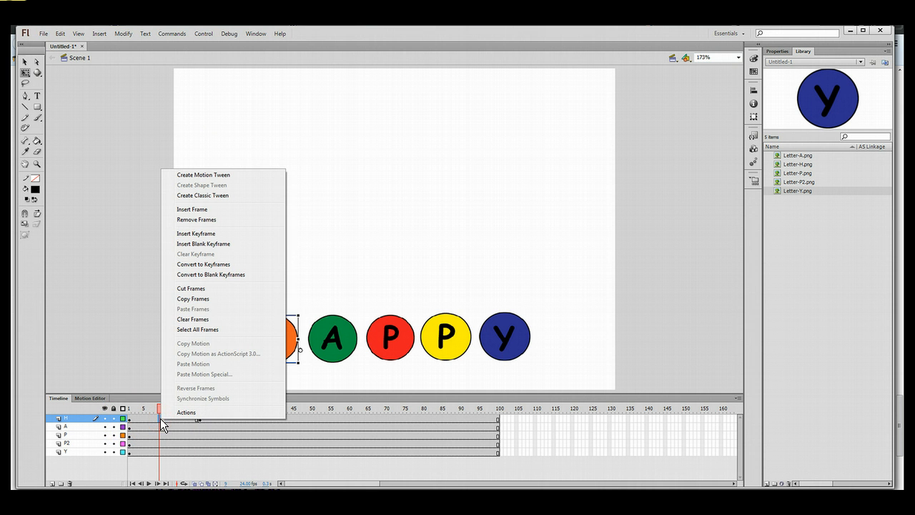
left_click(213, 195)
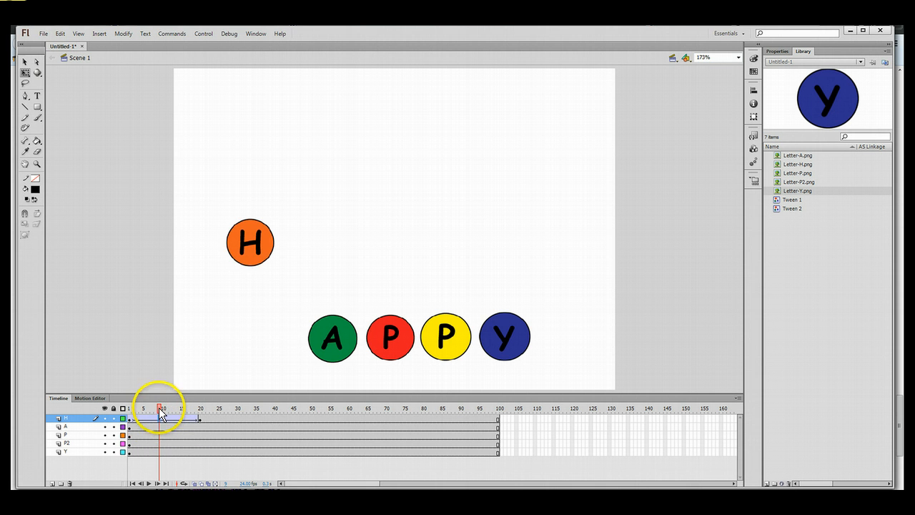
left_click_drag(158, 408, 199, 414)
Enlarge the H circle at frame 20, then rewind the playhead to frame 1.
left_click(199, 418)
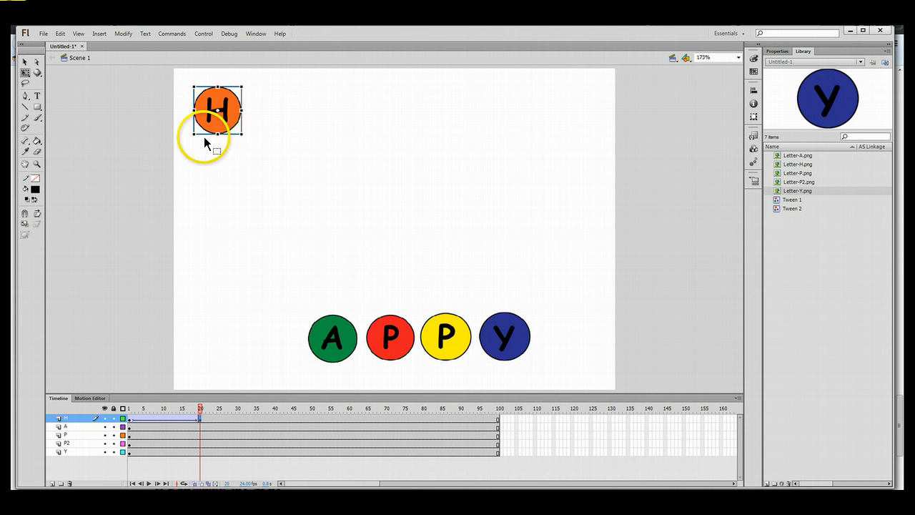
left_click_drag(193, 133, 185, 141)
left_click_drag(179, 144, 180, 143)
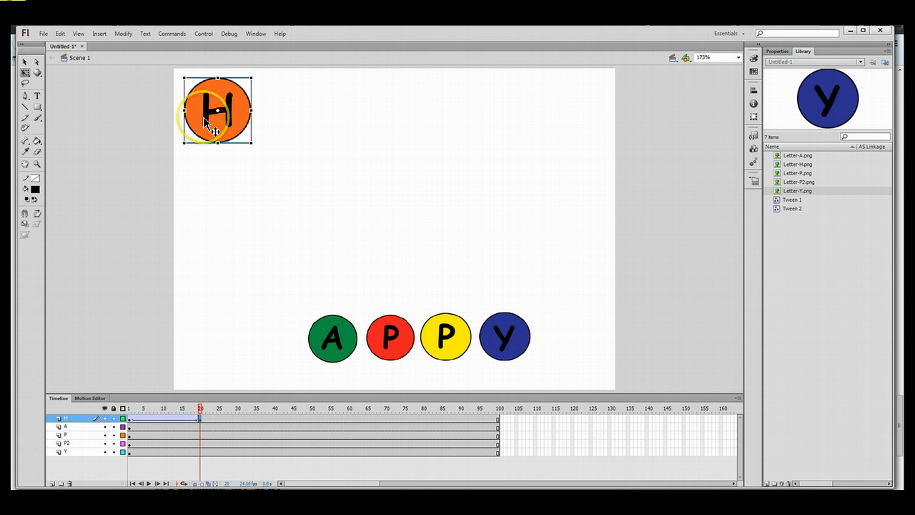
left_click(24, 62)
left_click(221, 192)
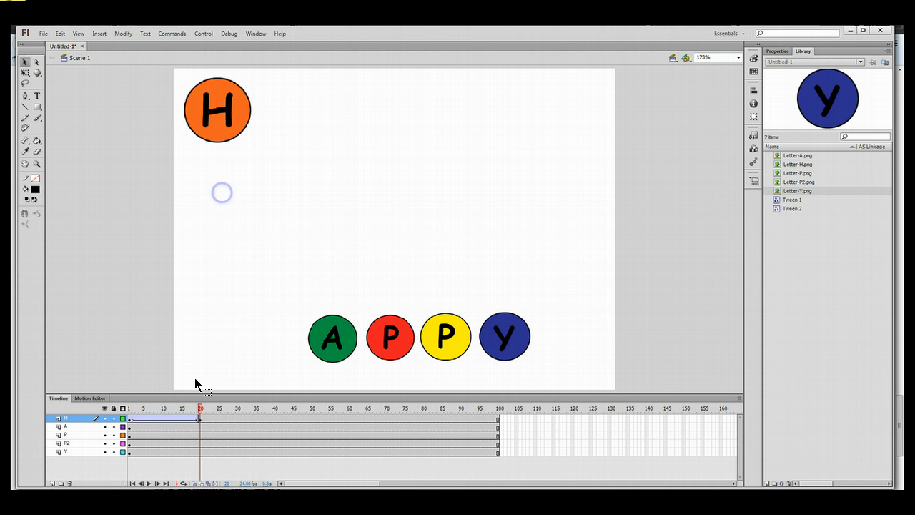
left_click_drag(199, 409, 126, 407)
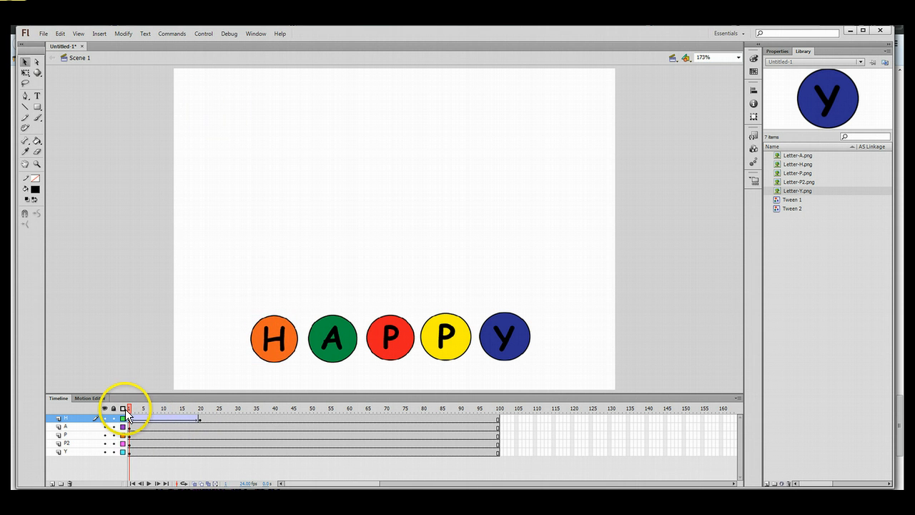
Play the H animation, then select the green A circle and frame 20 on layer A.
key("Return")
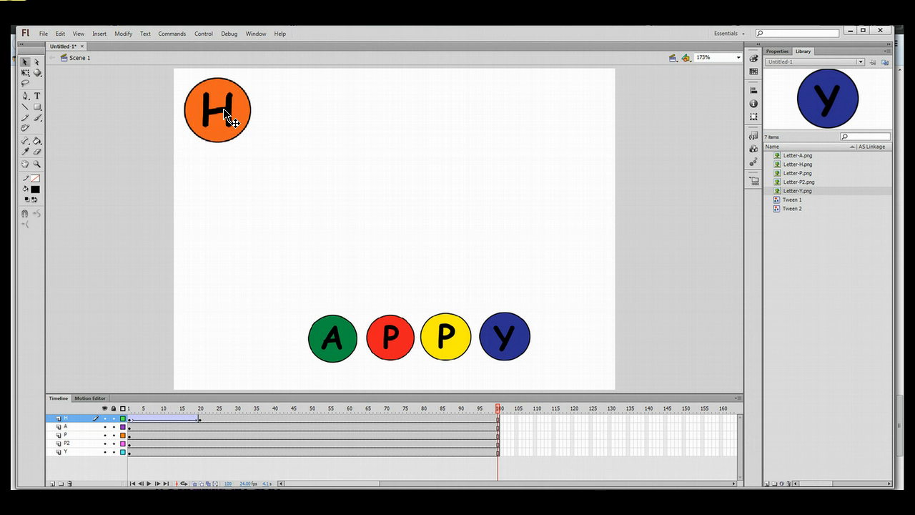
left_click(329, 330)
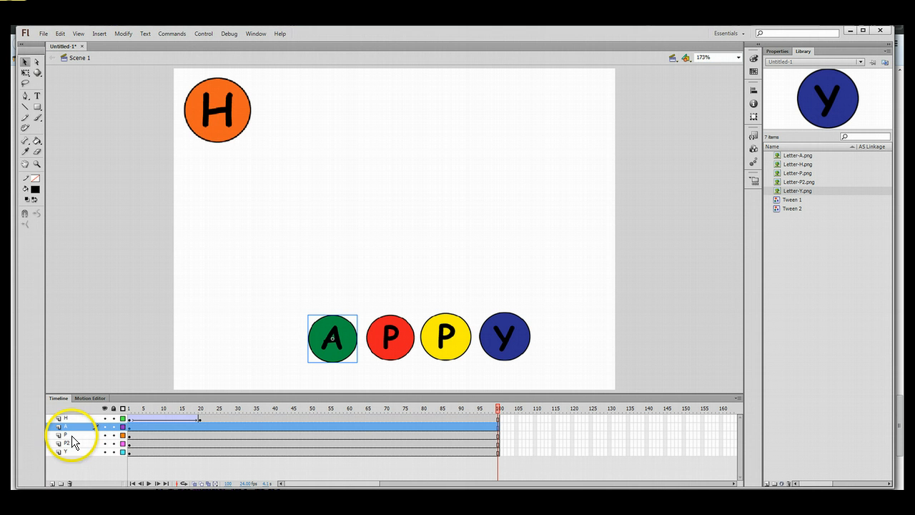
left_click(199, 425)
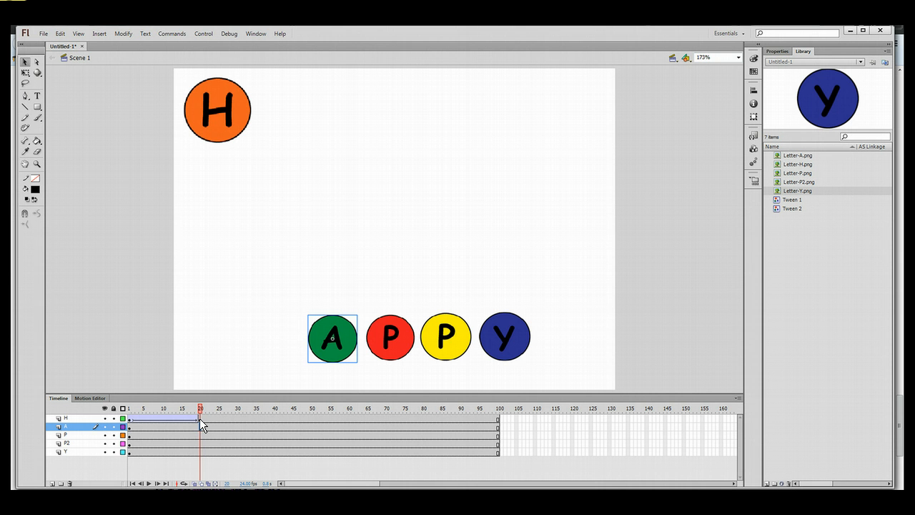
left_click(200, 424)
left_click(316, 322)
left_click(202, 423)
Convert frame 20 on layer A to a keyframe via Modify > Timeline > Convert to Keyframes.
right_click(201, 425)
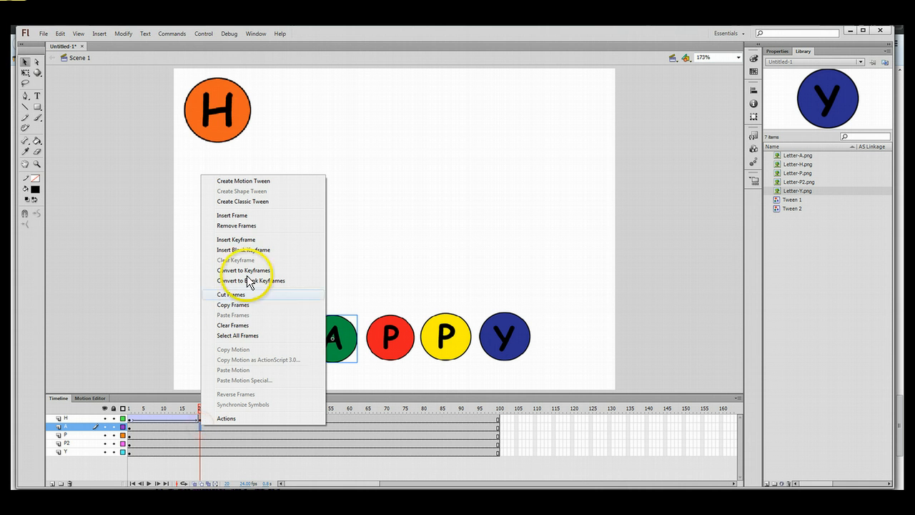
left_click(122, 34)
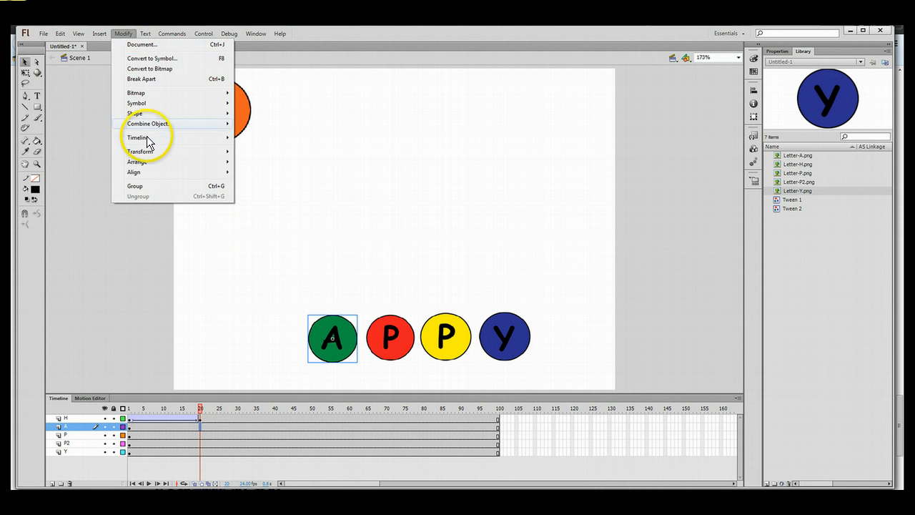
mouse_move(146, 138)
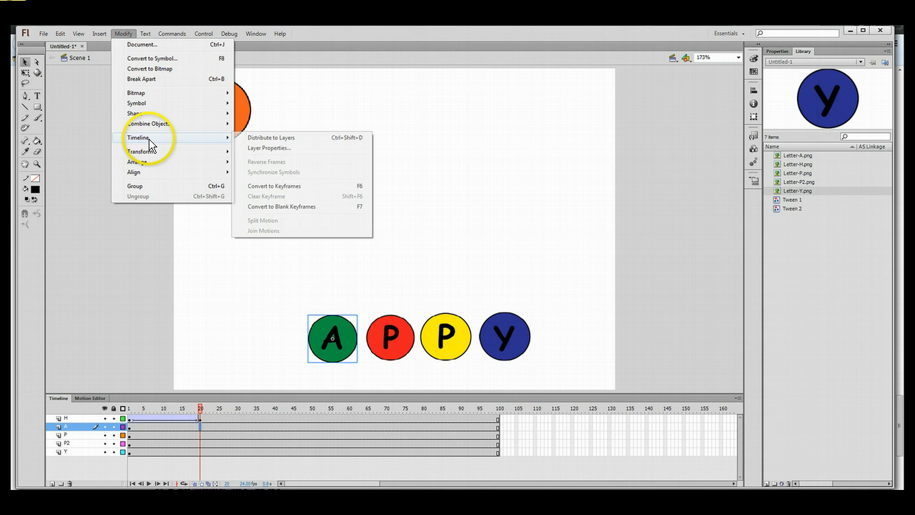
left_click(272, 185)
left_click(197, 428)
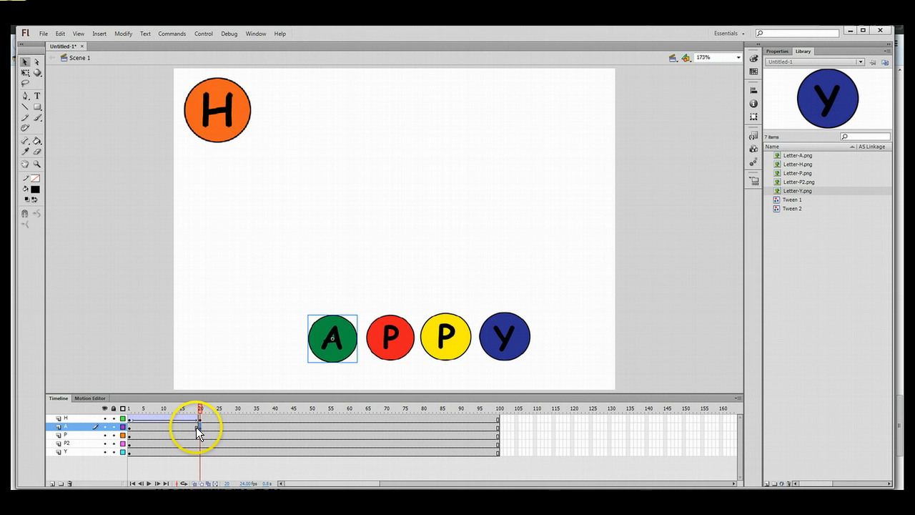
Make frame 40 on layer A a keyframe and move the A circle up beside H.
left_click(276, 425)
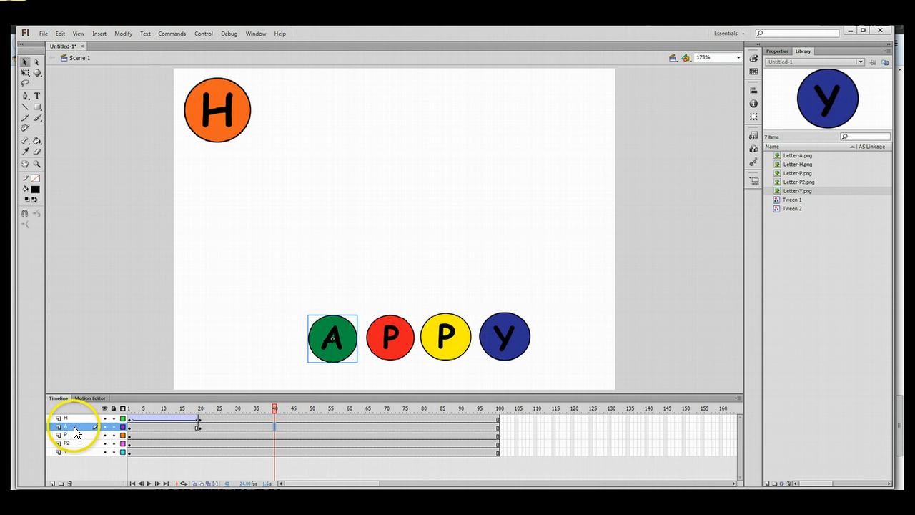
right_click(275, 425)
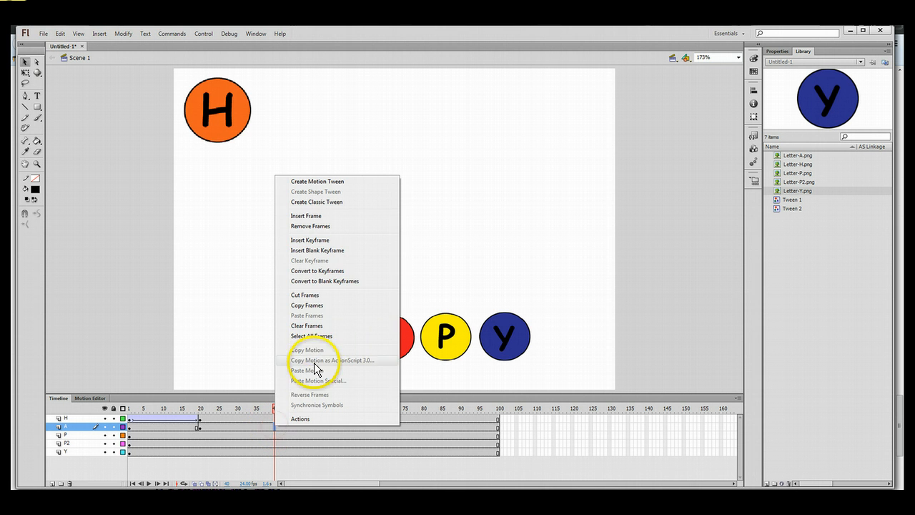
left_click(339, 273)
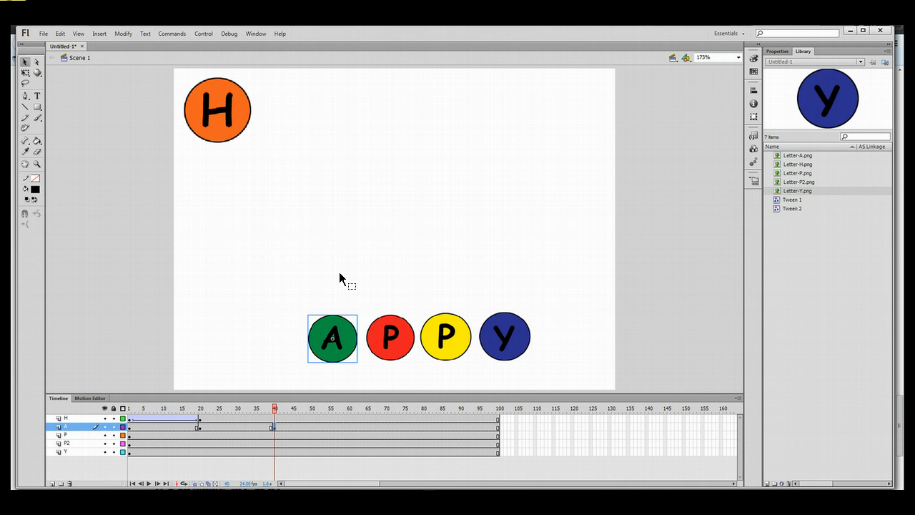
left_click(274, 427)
left_click(331, 345)
left_click_drag(331, 345, 299, 114)
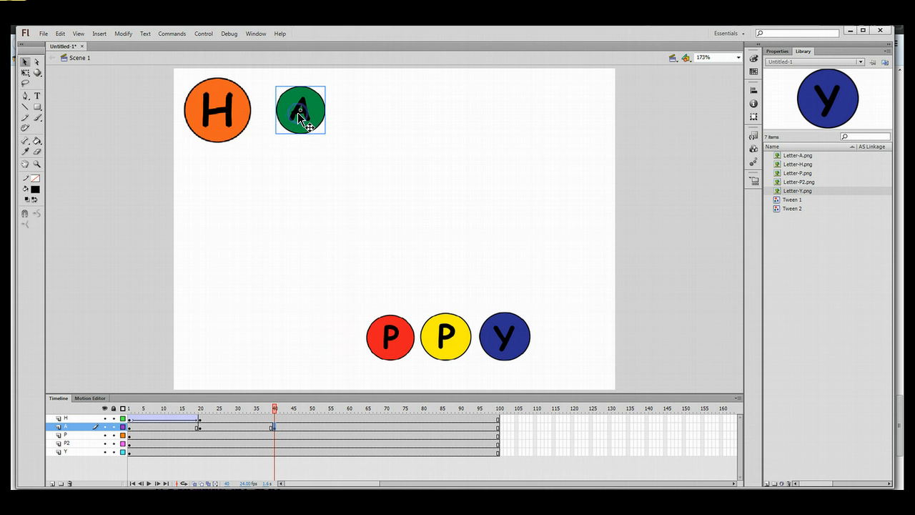
Create a classic tween between the frame 20 and frame 40 A keyframes and scrub to check it.
left_click(234, 425)
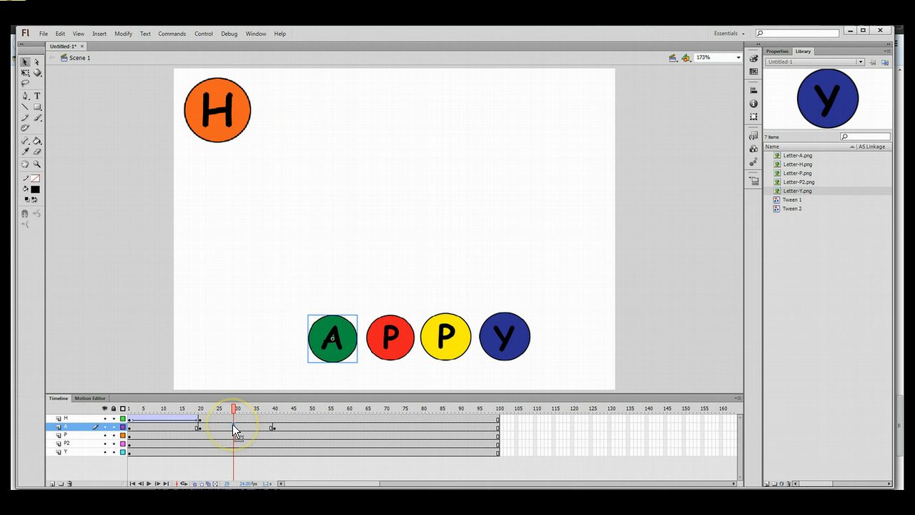
right_click(233, 424)
left_click(304, 202)
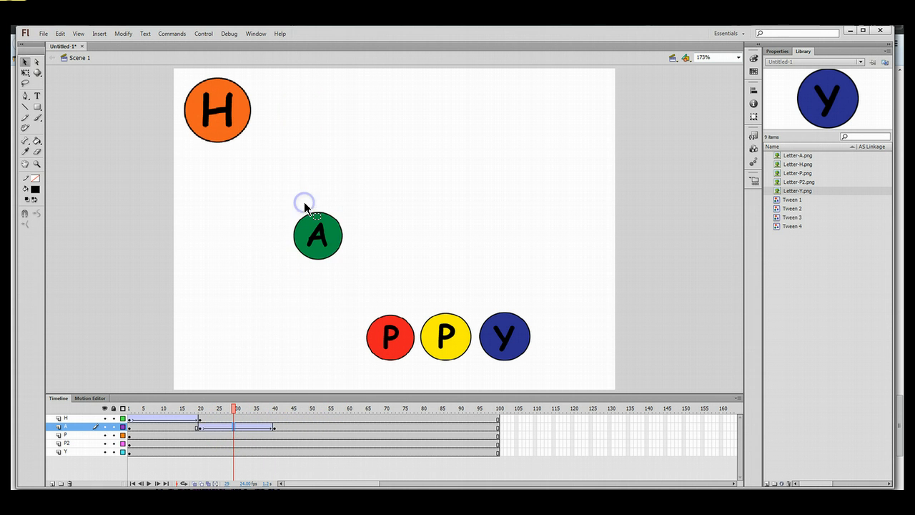
left_click_drag(233, 408, 274, 409)
Scale the A circle at frame 40 up to H's size, then rewind to frame 1 and play.
left_click(274, 428)
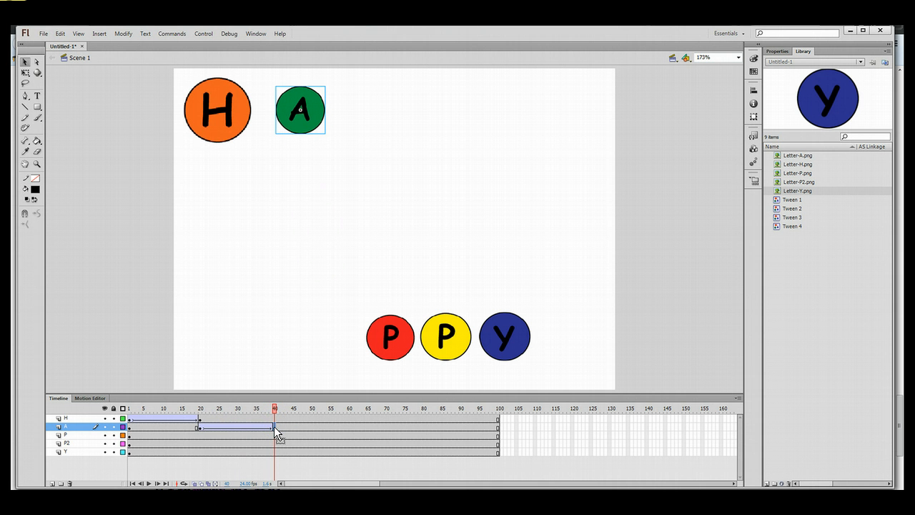
left_click(25, 75)
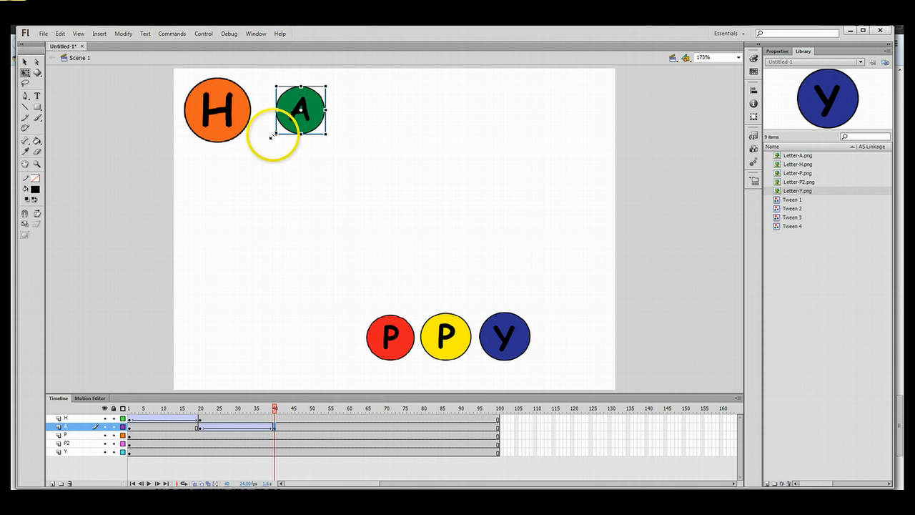
left_click_drag(277, 134, 266, 143)
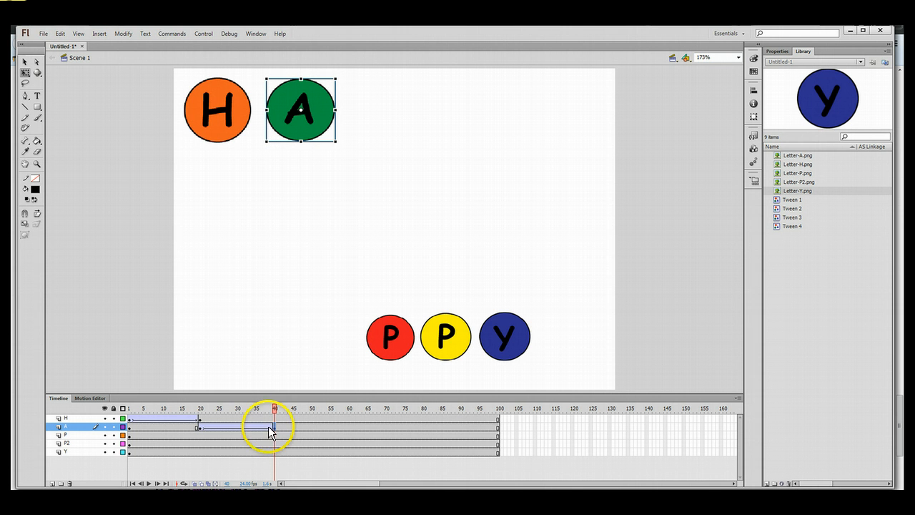
left_click_drag(274, 410, 132, 410)
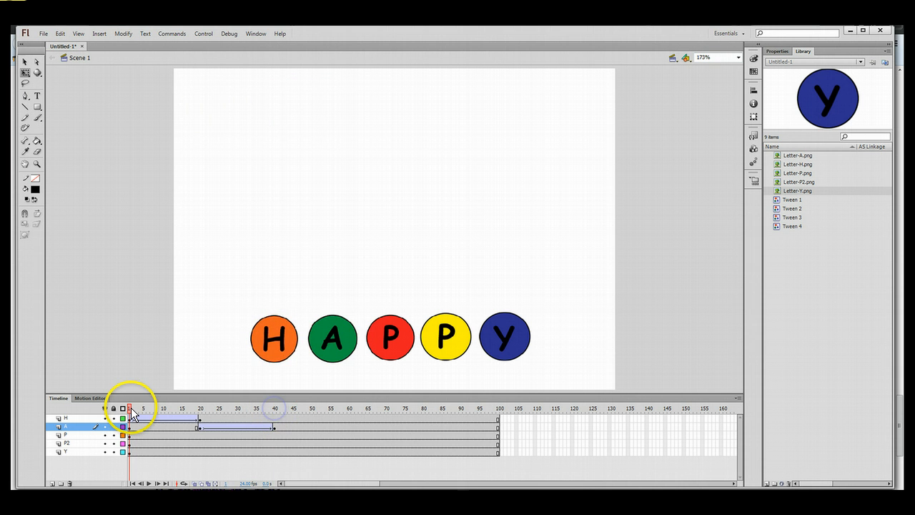
key("Return")
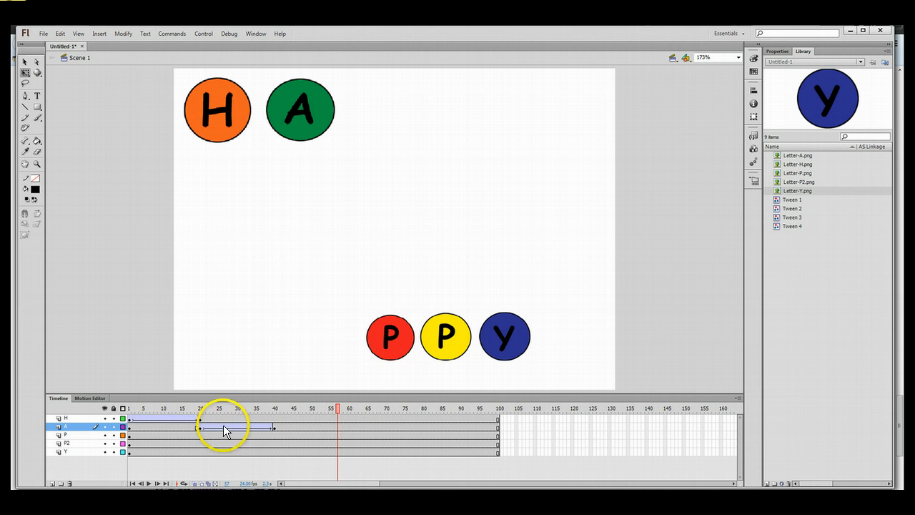
Make frames 40 and 60 keyframes on layer P and move the red P up at frame 60.
left_click(274, 435)
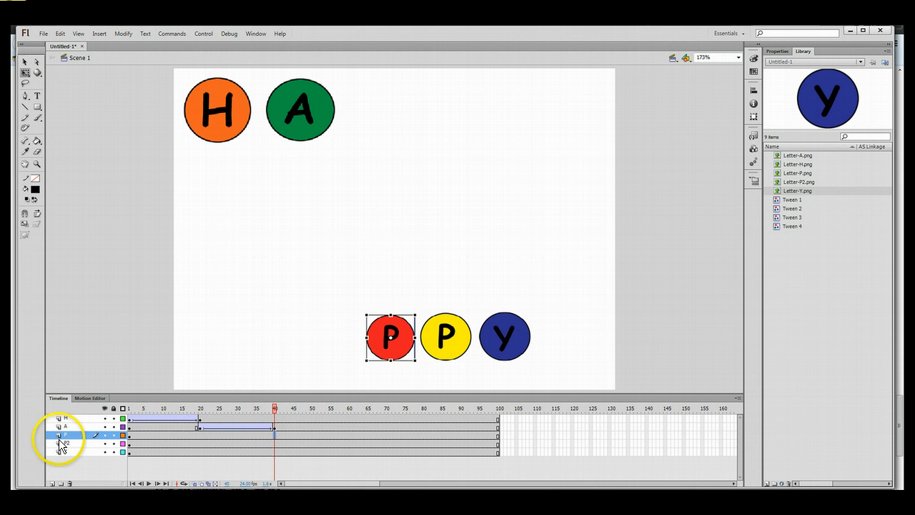
right_click(274, 433)
left_click(335, 281)
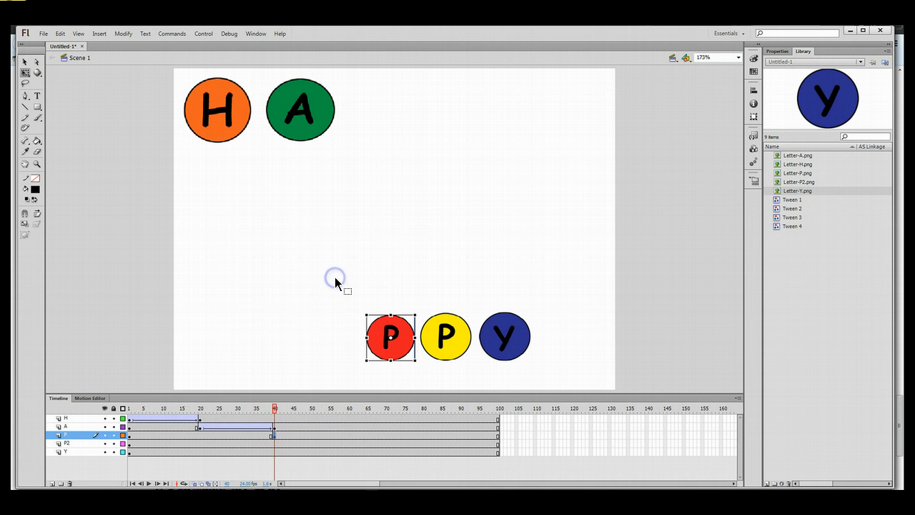
left_click(347, 426)
left_click(347, 432)
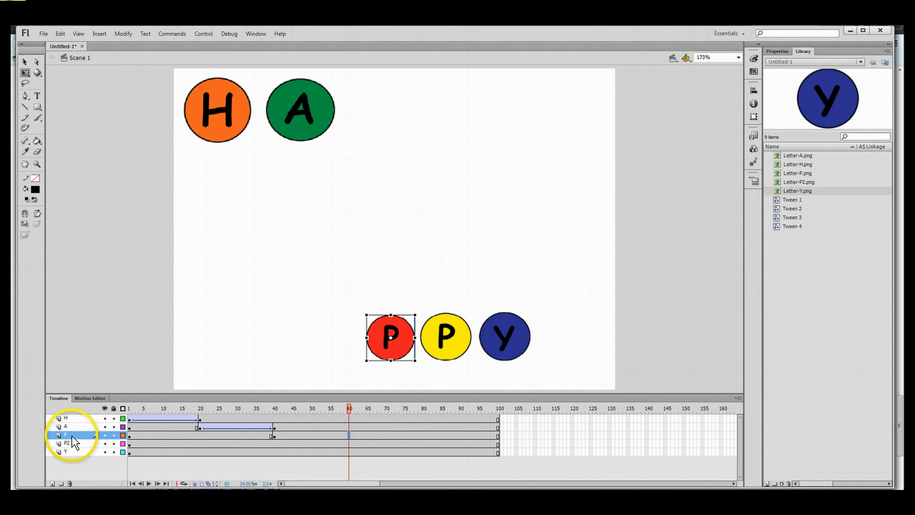
right_click(349, 434)
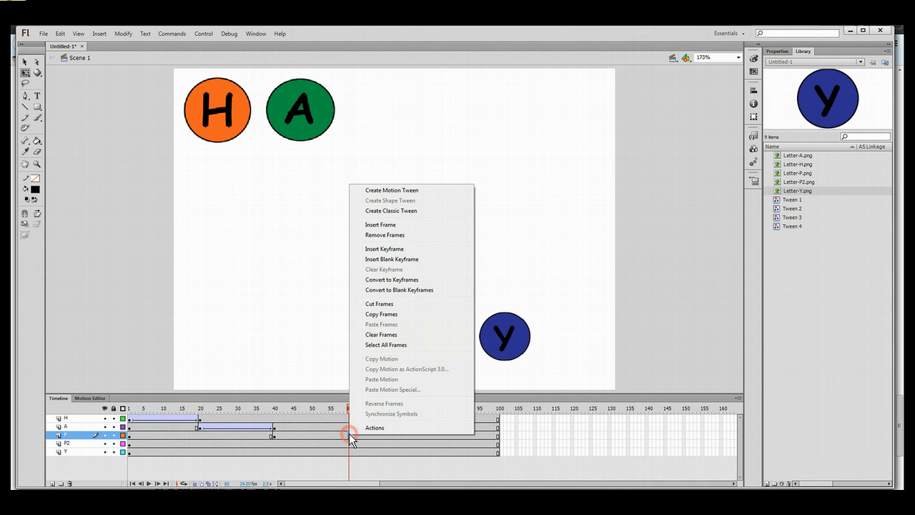
left_click(398, 280)
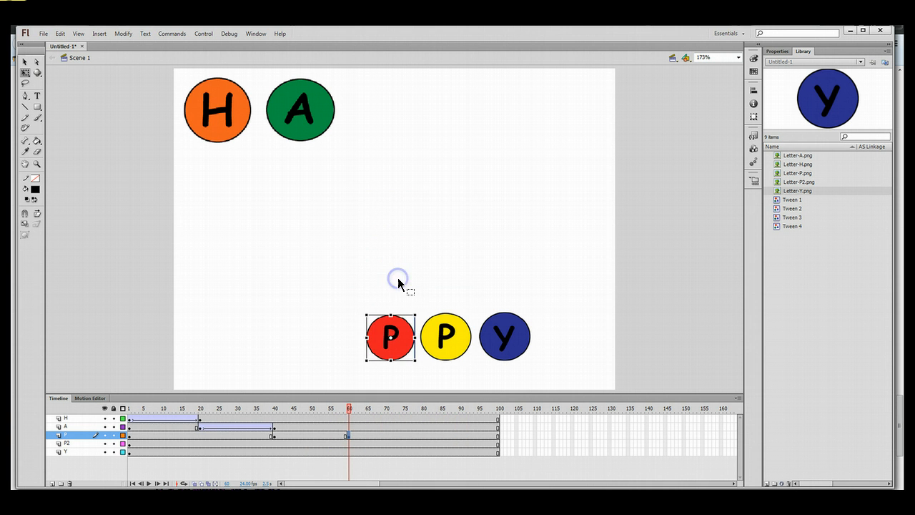
left_click_drag(390, 336, 383, 233)
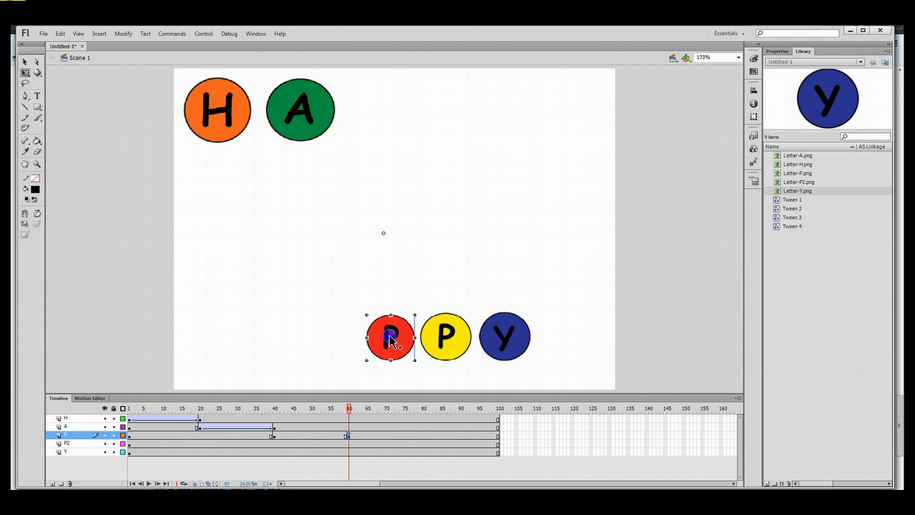
left_click_drag(389, 337, 381, 108)
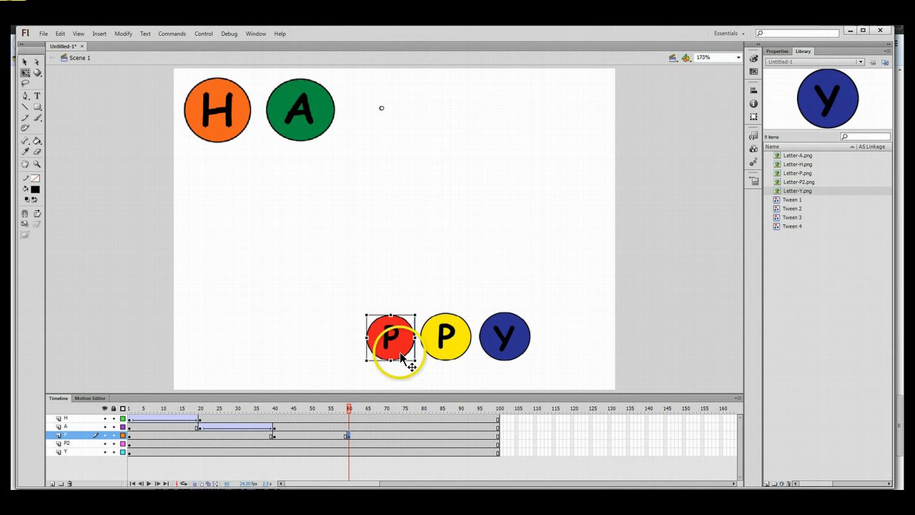
left_click_drag(401, 350, 394, 126)
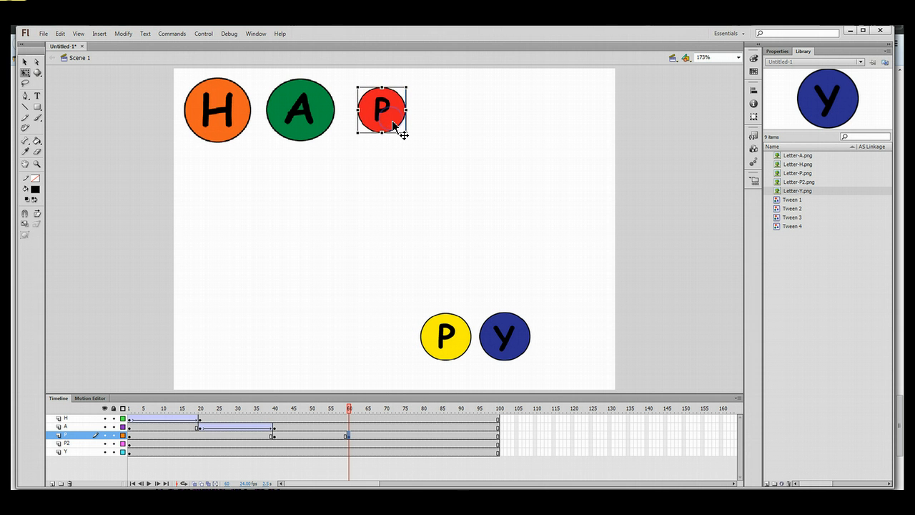
Create a classic tween on the P layer and check its end at frame 60.
left_click(309, 434)
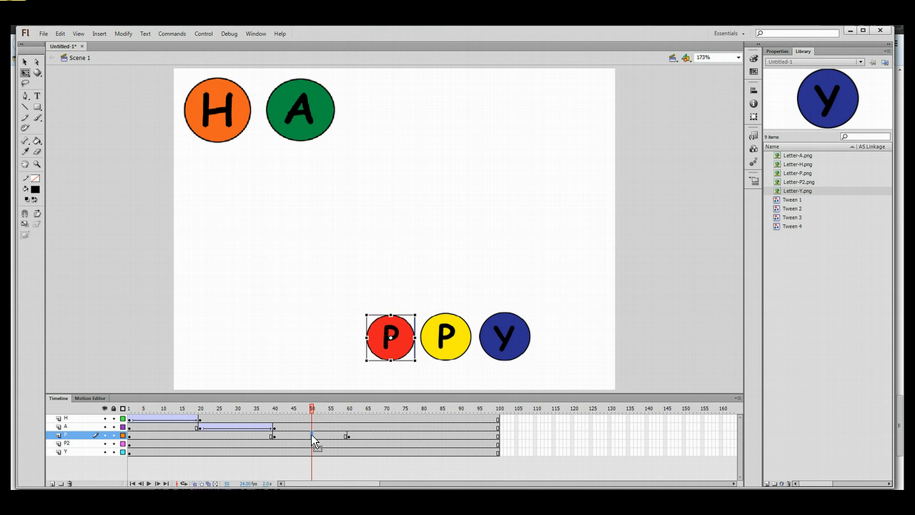
right_click(311, 434)
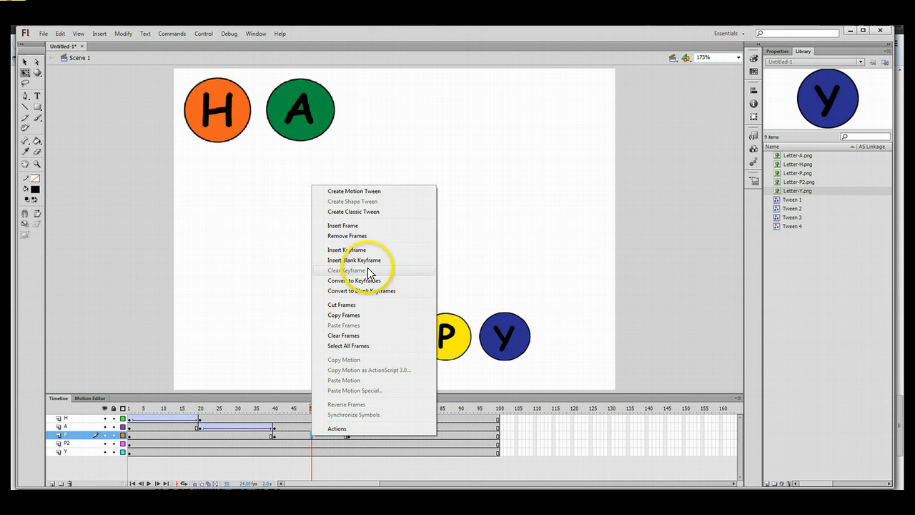
left_click(355, 190)
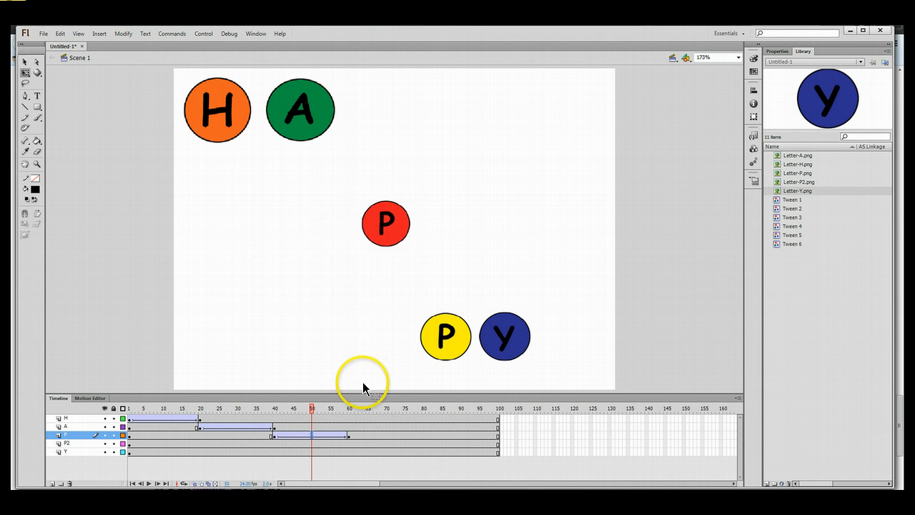
left_click_drag(311, 408, 347, 411)
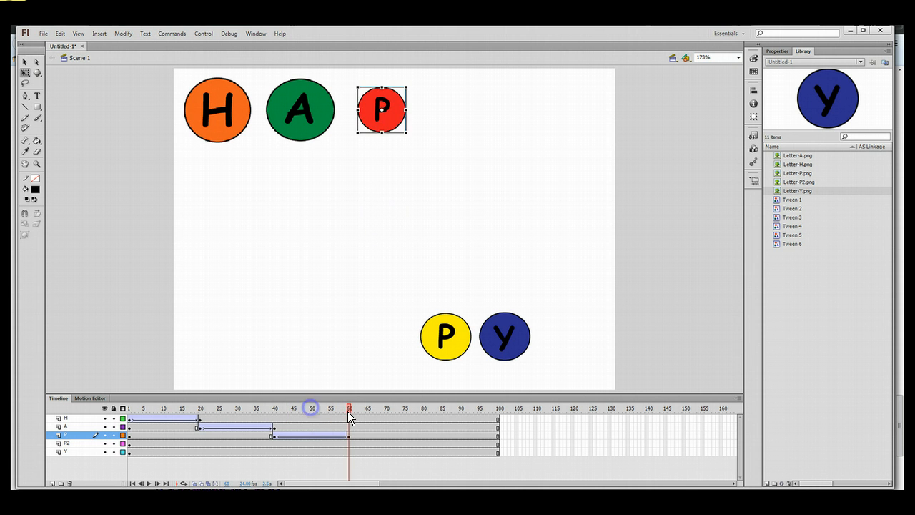
Scale the red P up at frame 60 to match H and A.
left_click(348, 435)
left_click(348, 433)
left_click_drag(357, 135, 346, 139)
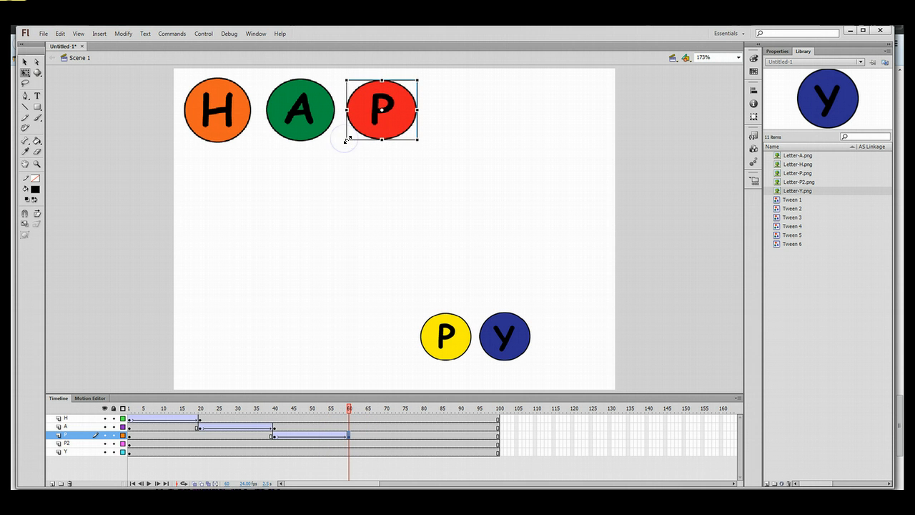
left_click(387, 188)
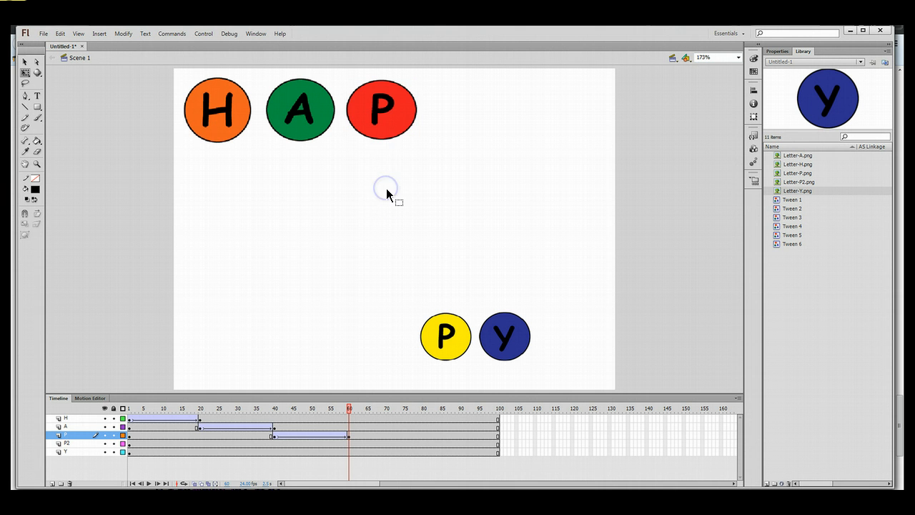
left_click(394, 127)
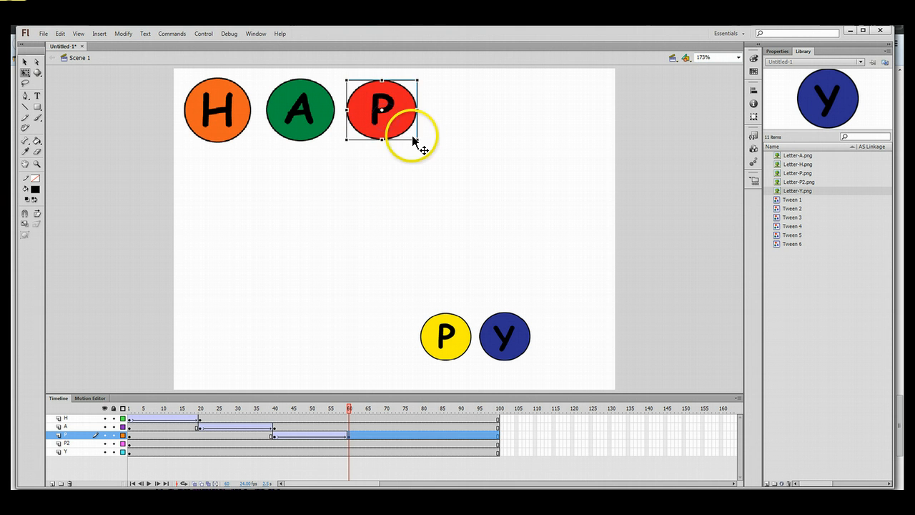
left_click(339, 422)
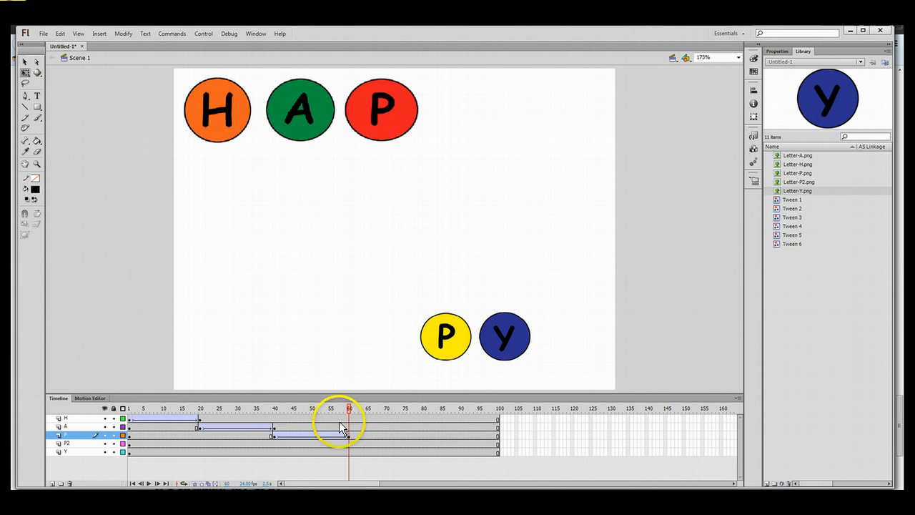
Rewind to frame 1 and play the animation to preview it, then stop.
left_click_drag(348, 410, 118, 405)
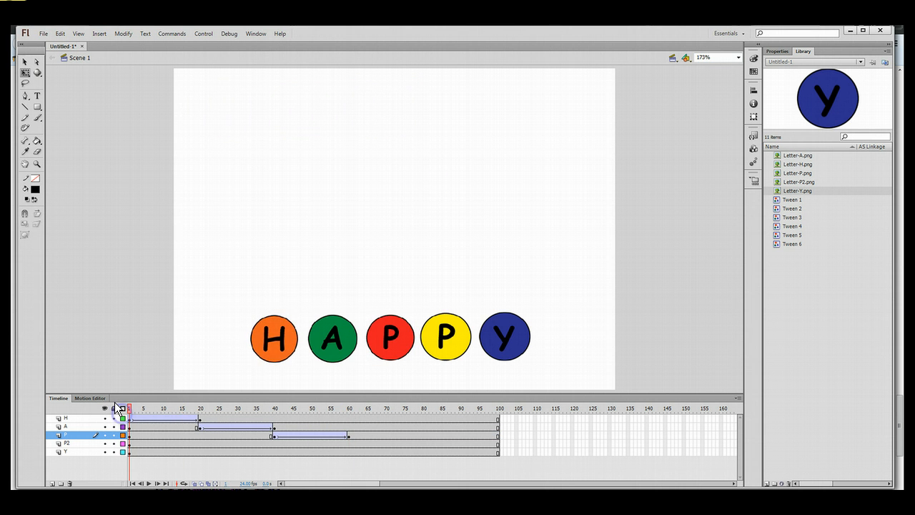
key("Return")
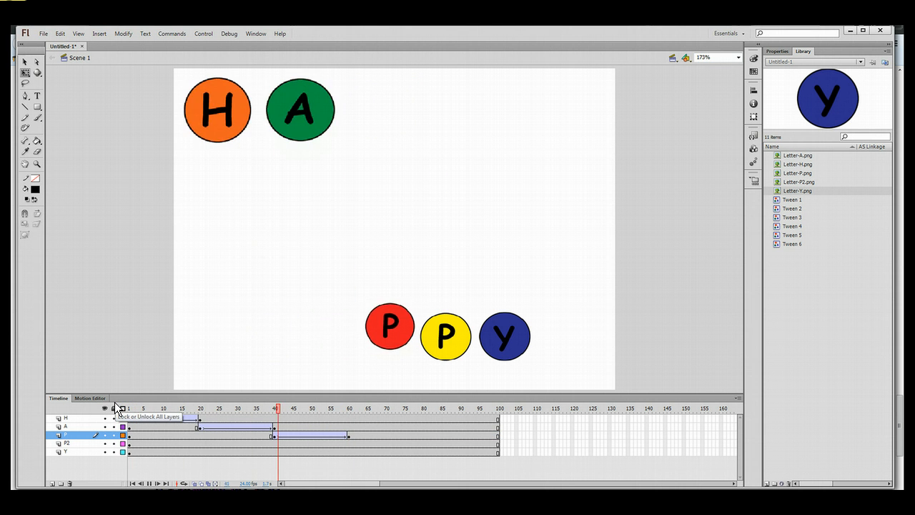
key("Return")
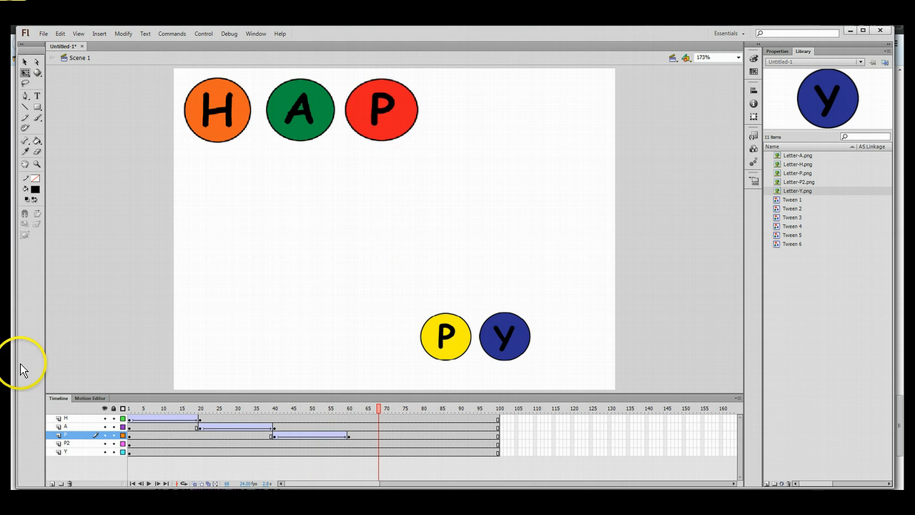
Make frames 60 and 80 keyframes on P2 and move the yellow P after the red P.
right_click(348, 443)
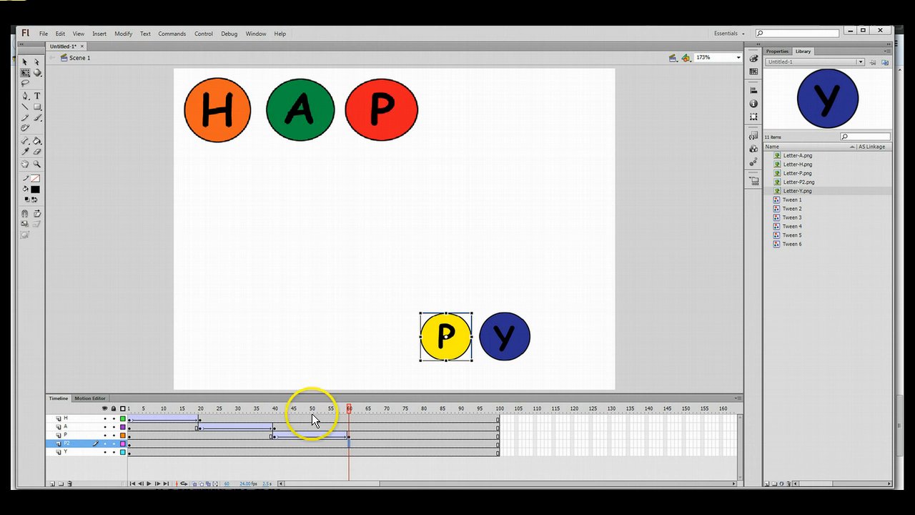
right_click(348, 444)
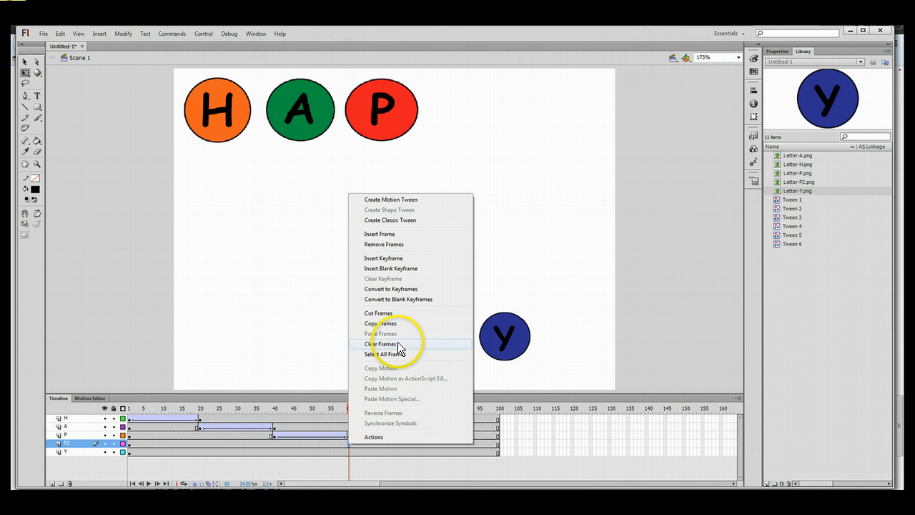
left_click(401, 289)
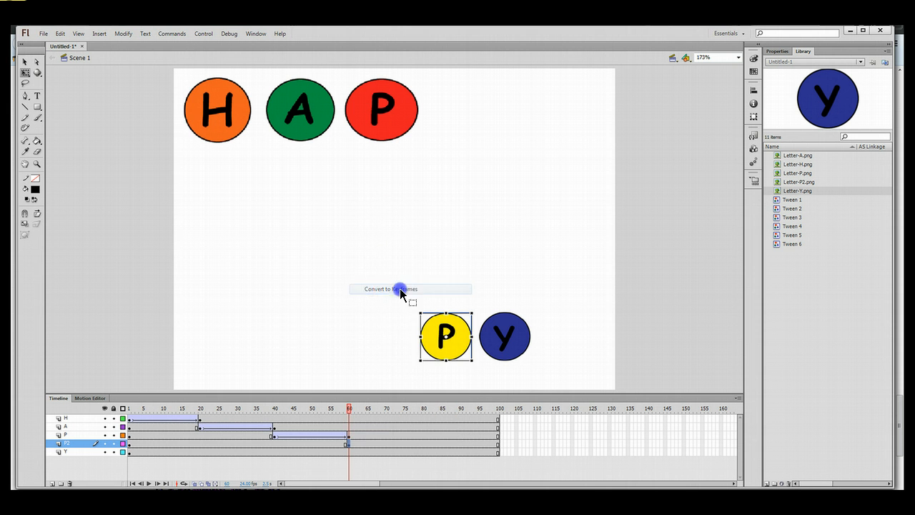
left_click(422, 443)
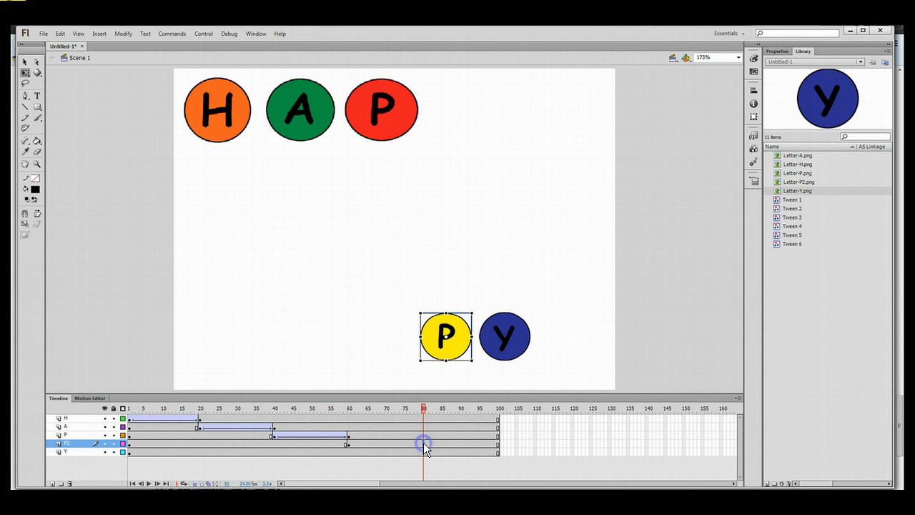
right_click(421, 443)
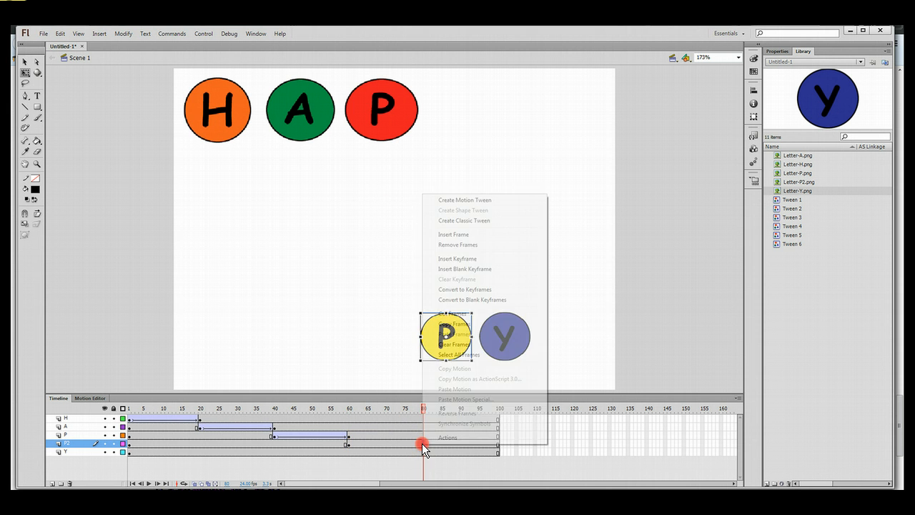
left_click(449, 290)
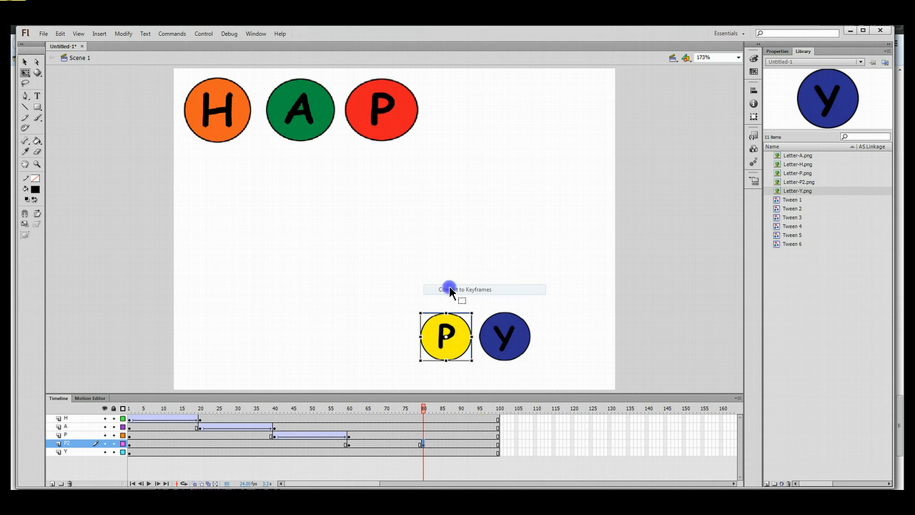
left_click(452, 342)
left_click_drag(451, 341, 472, 111)
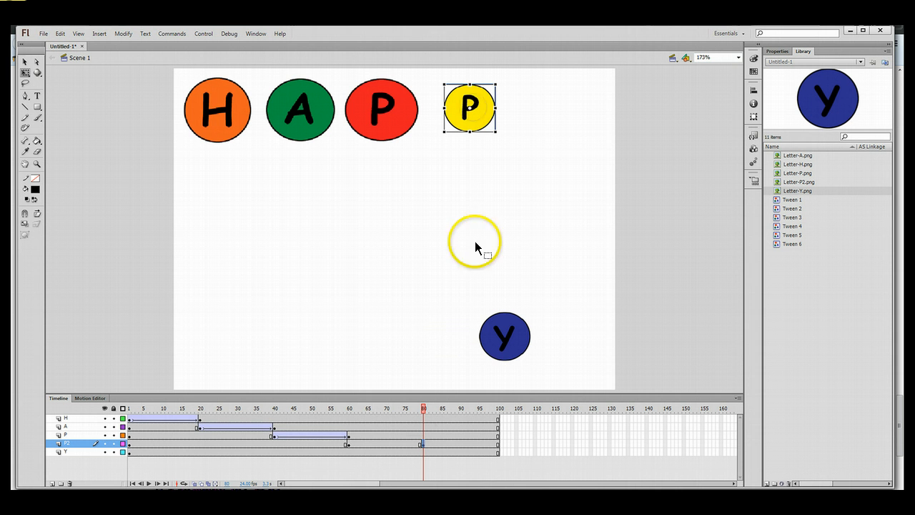
Create a classic tween on P2 and enlarge the yellow P at frame 80.
left_click(383, 441)
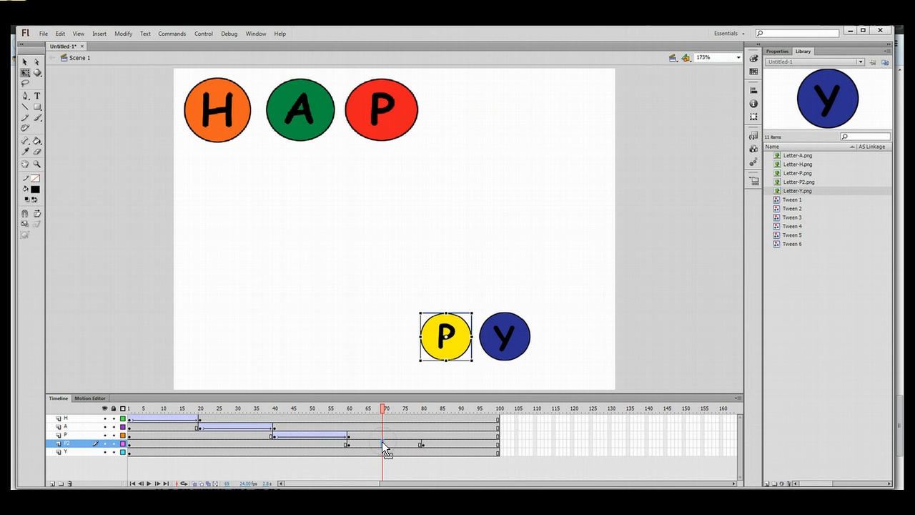
right_click(382, 442)
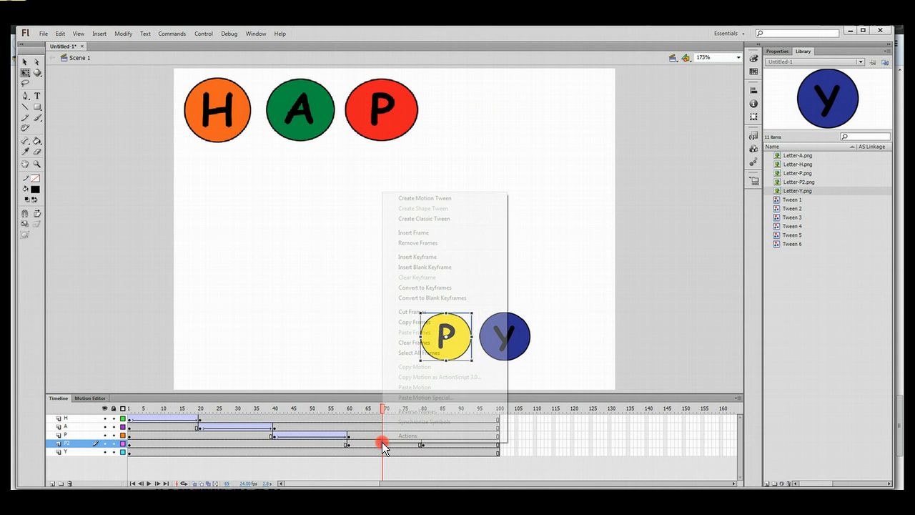
left_click(453, 219)
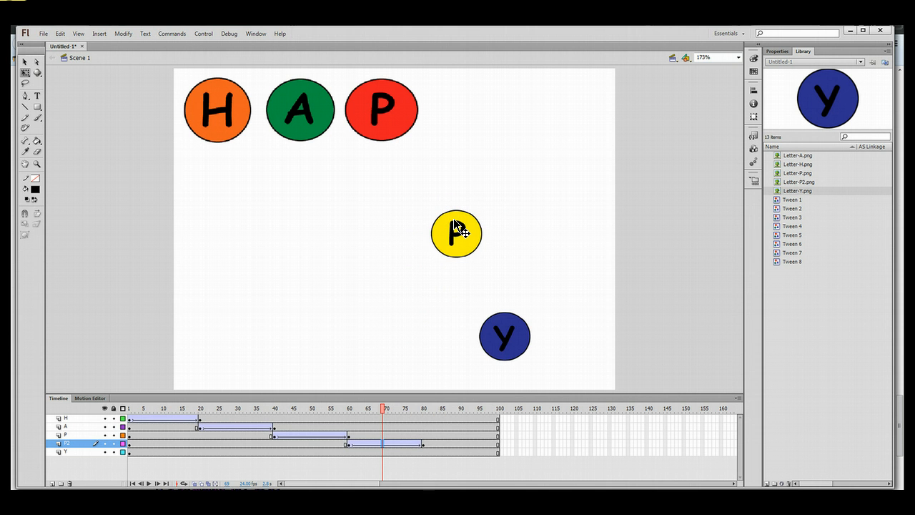
left_click(422, 444)
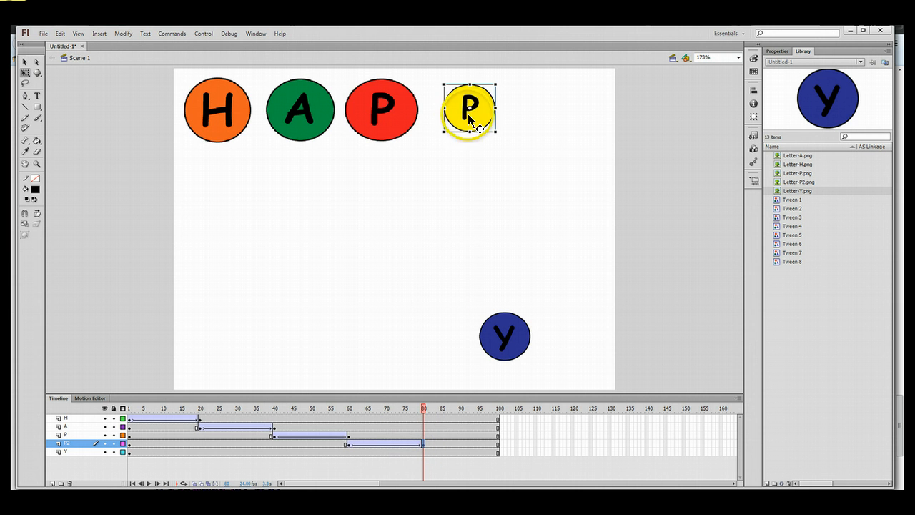
left_click_drag(442, 133, 432, 138)
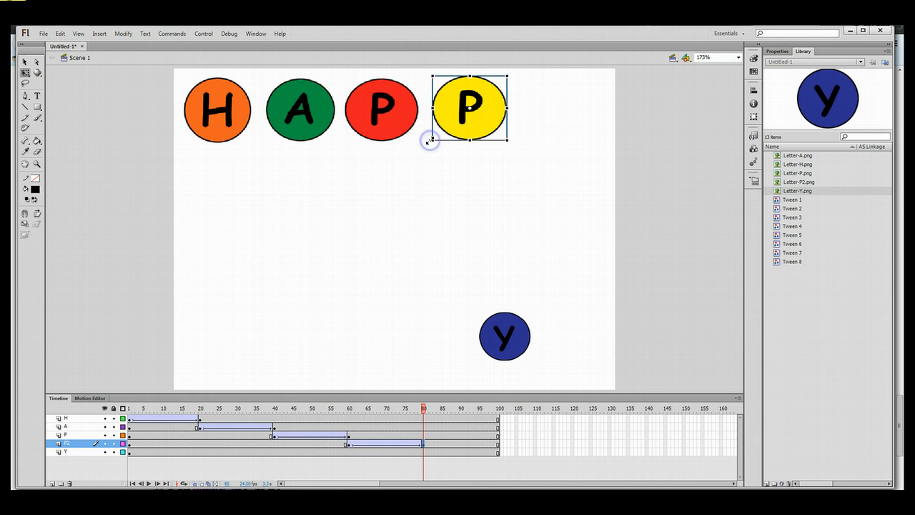
left_click(456, 180)
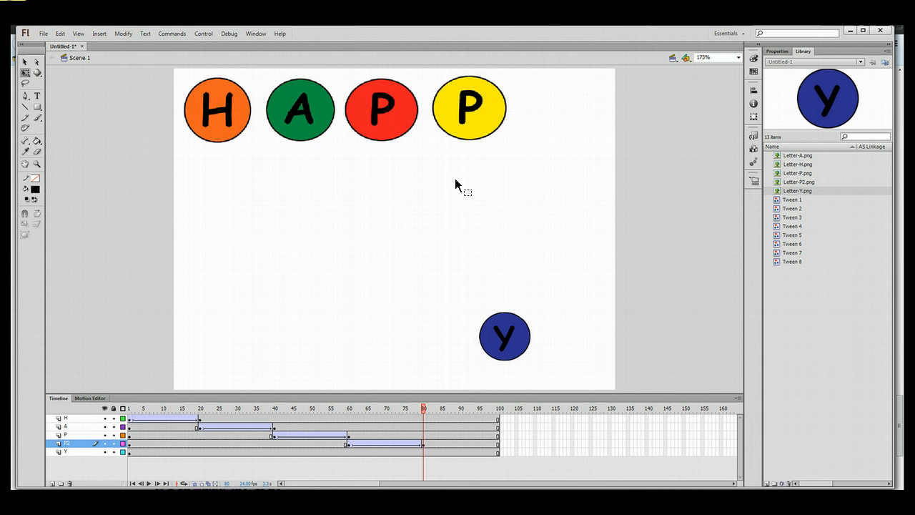
Make frames 80 and 100 keyframes on the Y layer.
left_click(423, 451)
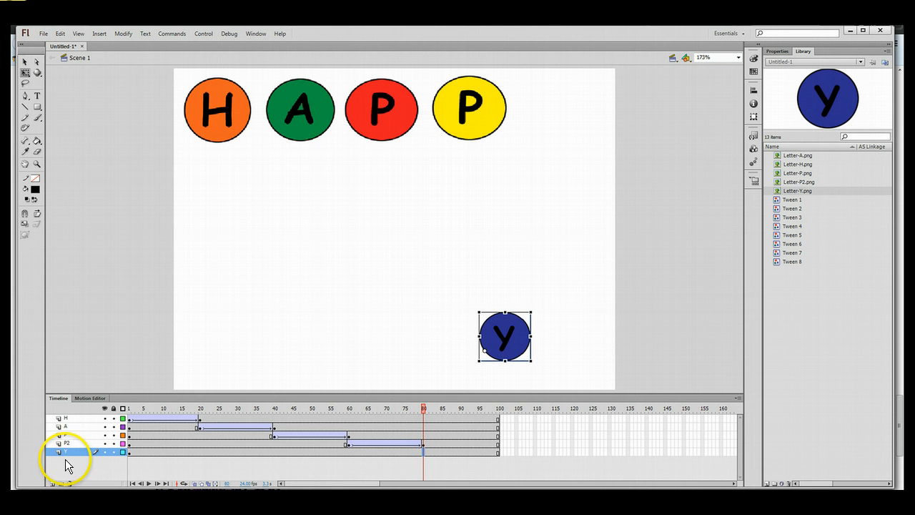
right_click(422, 452)
left_click(395, 464)
left_click(422, 454)
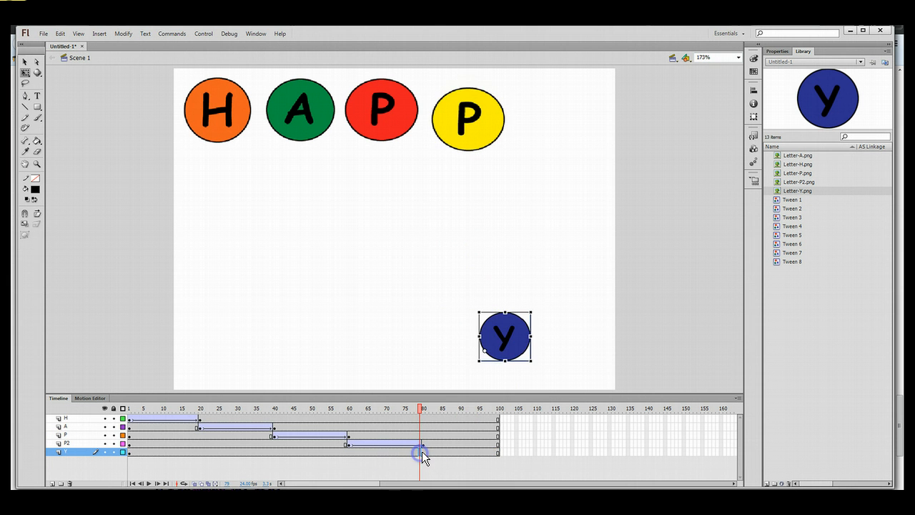
right_click(422, 452)
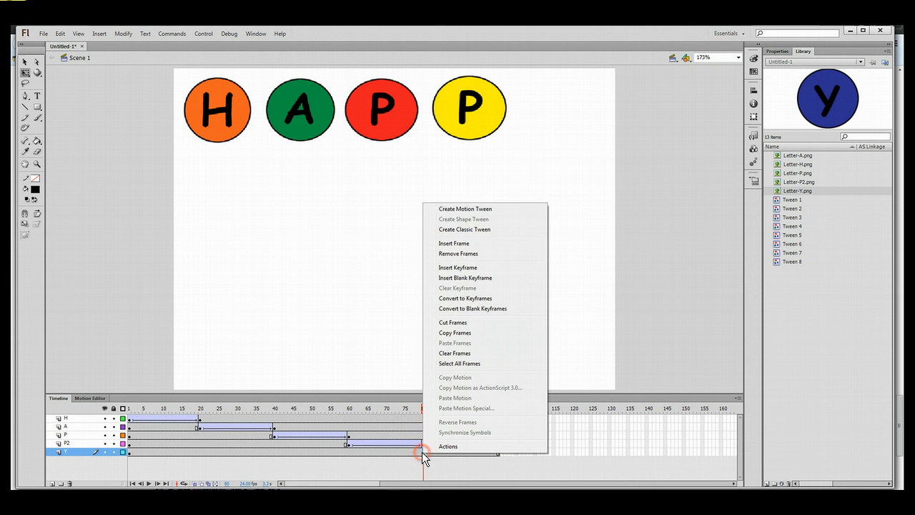
left_click(462, 298)
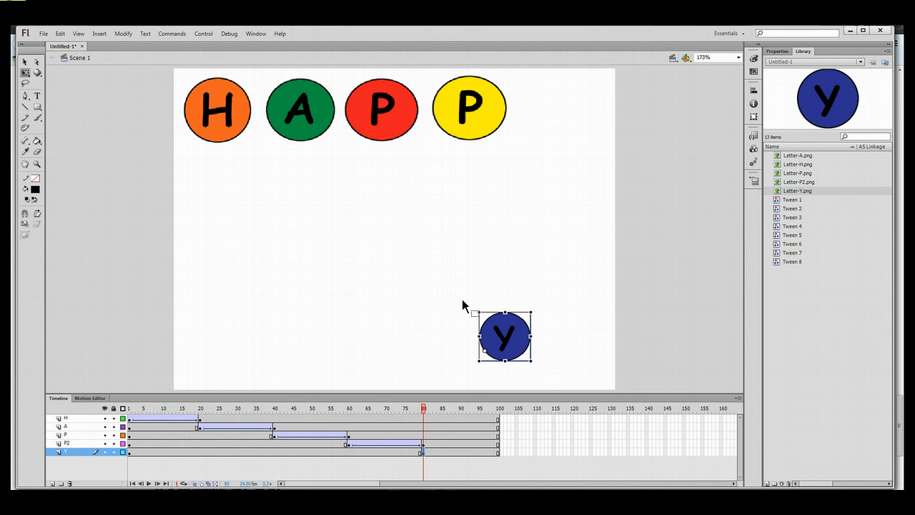
left_click(601, 445)
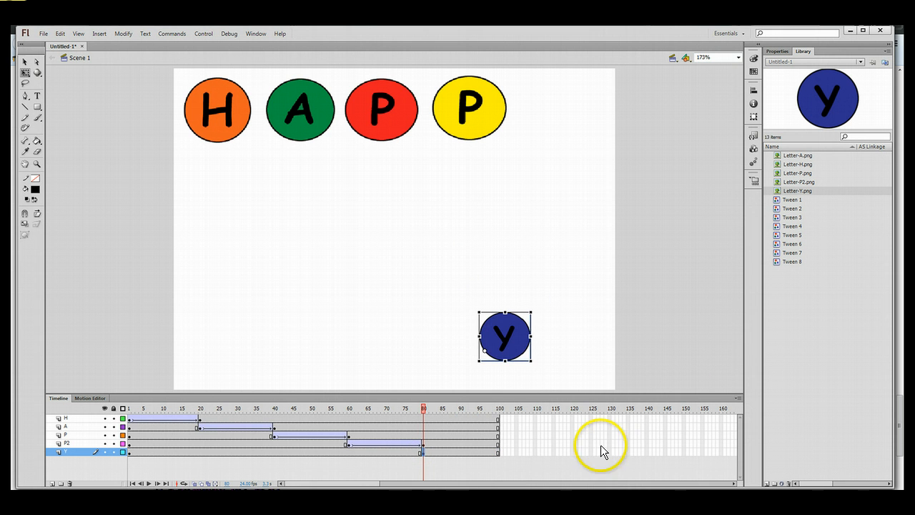
left_click(498, 453)
right_click(497, 452)
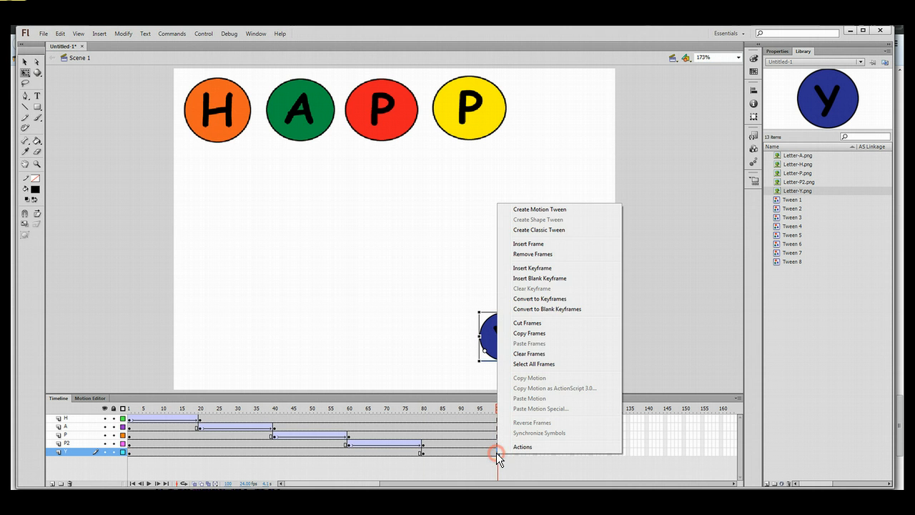
left_click(563, 298)
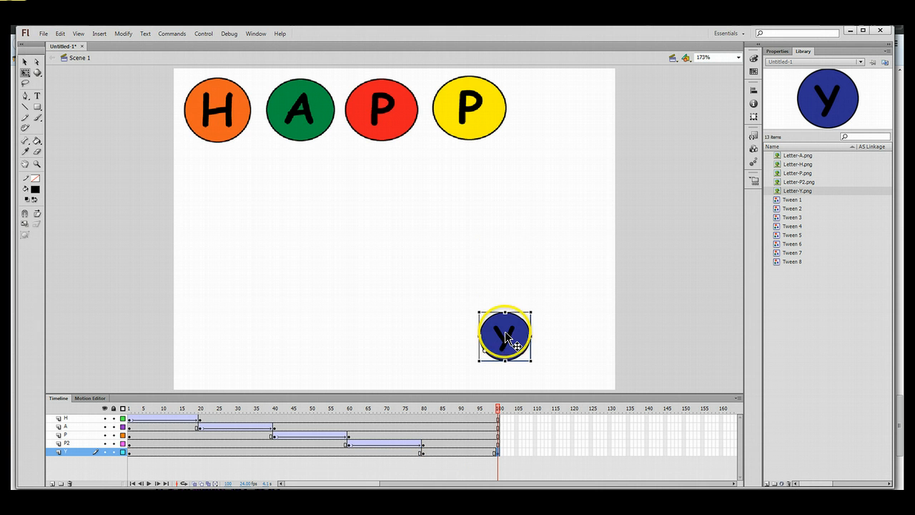
Move and enlarge the Y circle at the row's end, then apply a motion tween from frame 89.
left_click_drag(506, 338, 531, 136)
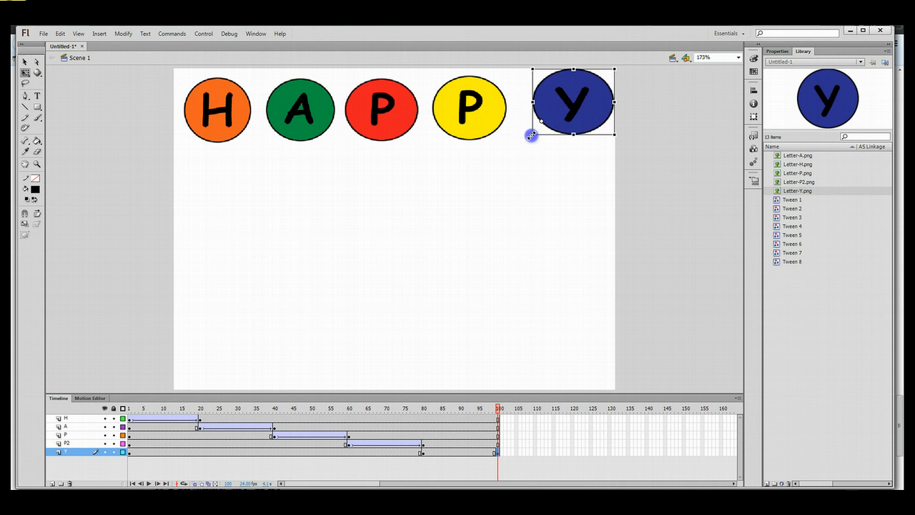
left_click_drag(583, 95, 575, 100)
left_click(564, 201)
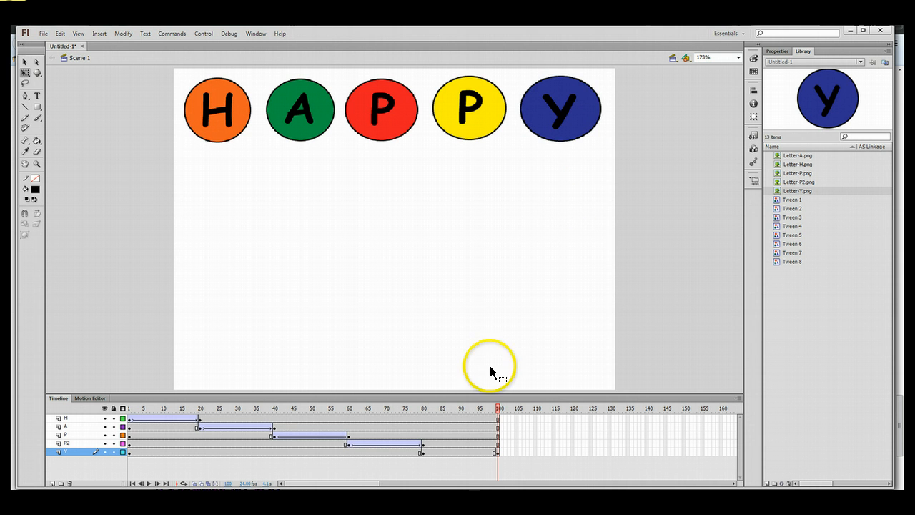
left_click(456, 451)
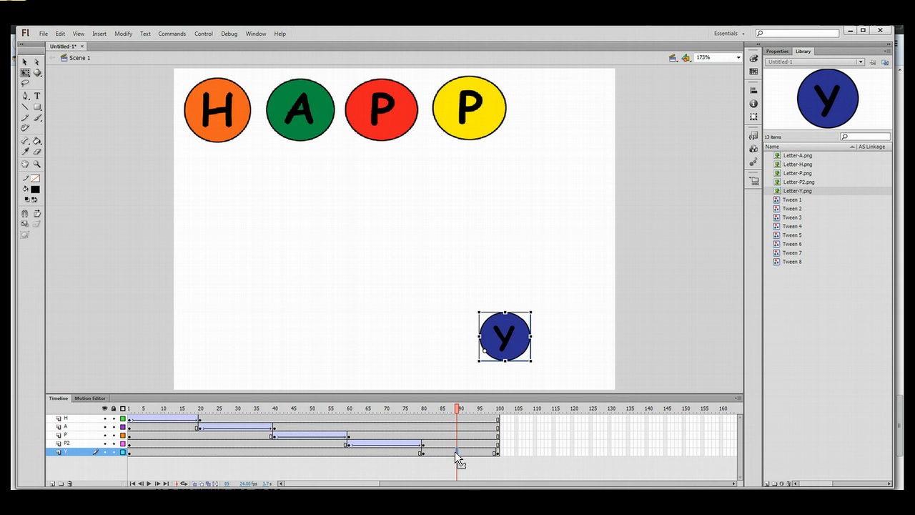
right_click(456, 451)
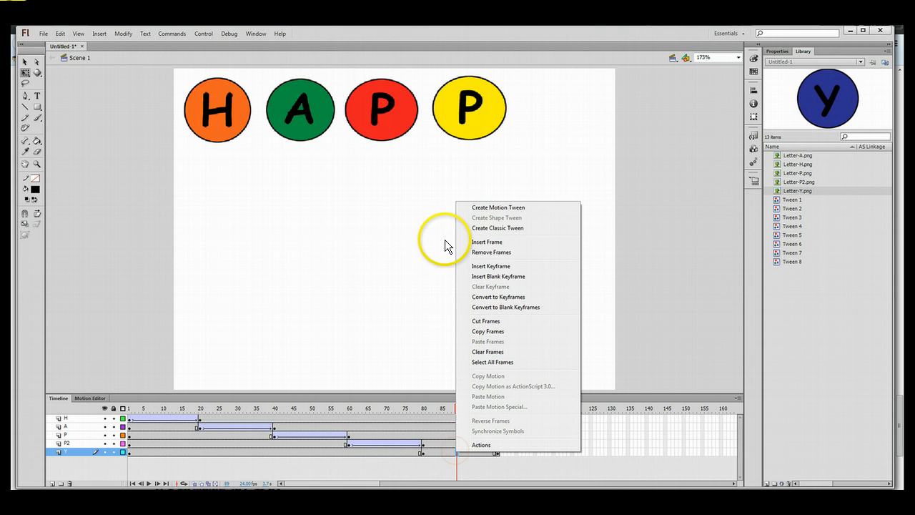
left_click(494, 208)
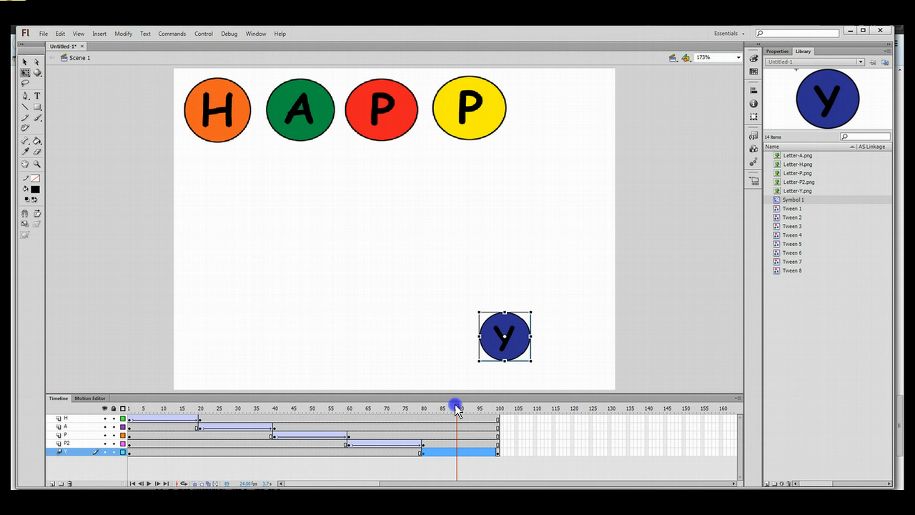
left_click_drag(456, 407, 496, 407)
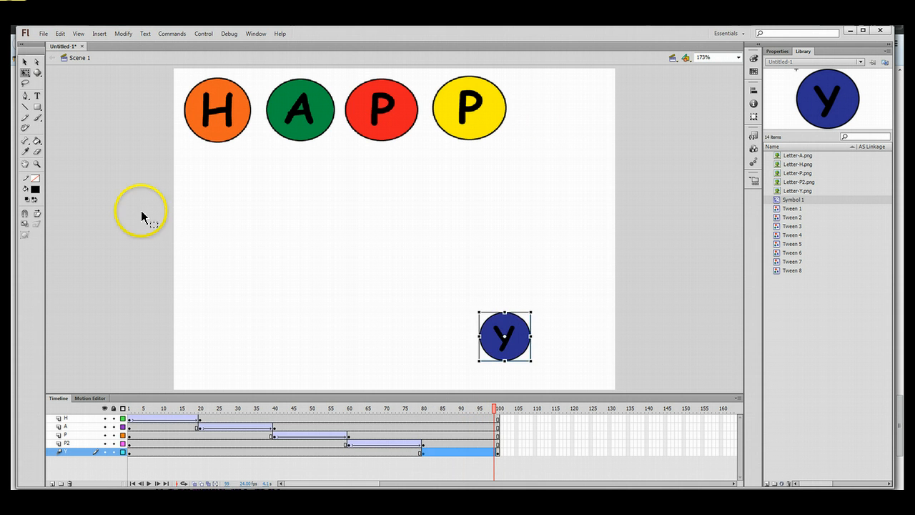
Undo two changes and remove the Y layer's motion tween.
left_click(63, 33)
left_click(72, 44)
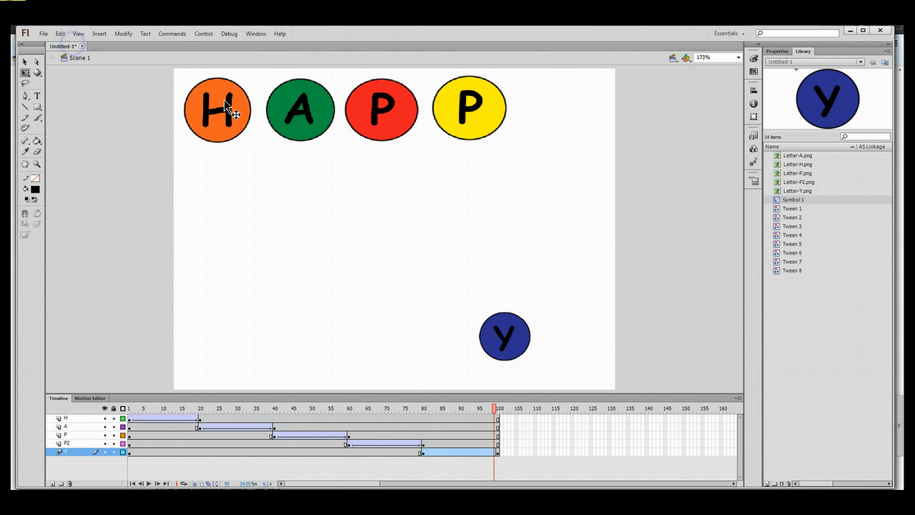
left_click(490, 335)
left_click(498, 452)
right_click(471, 449)
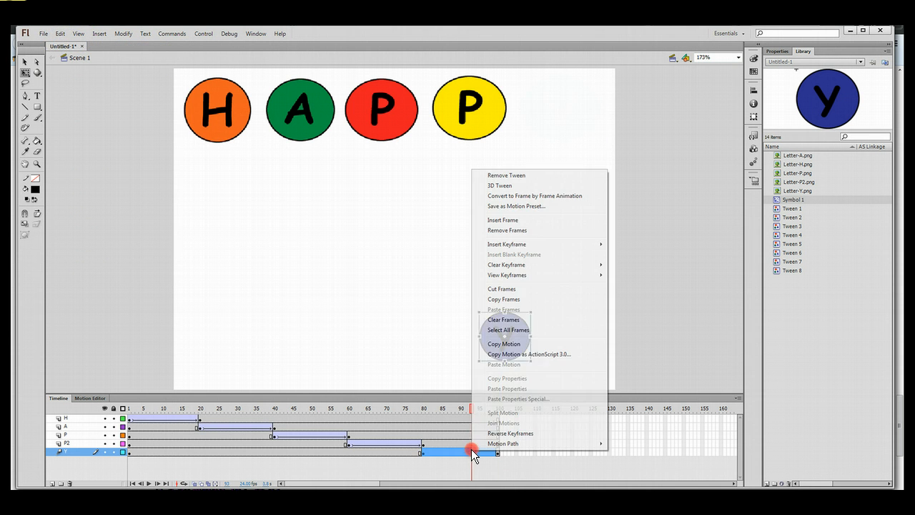
right_click(452, 448)
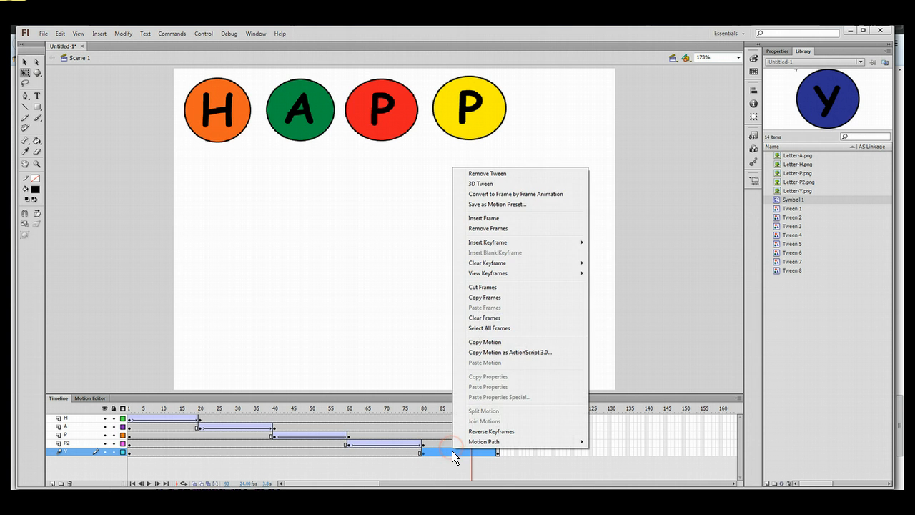
right_click(452, 450)
left_click(411, 310)
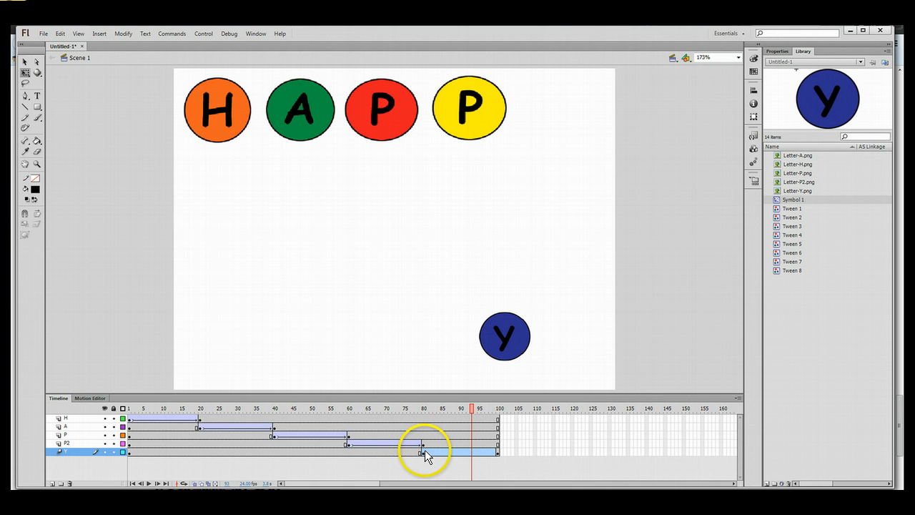
left_click(444, 453)
right_click(445, 453)
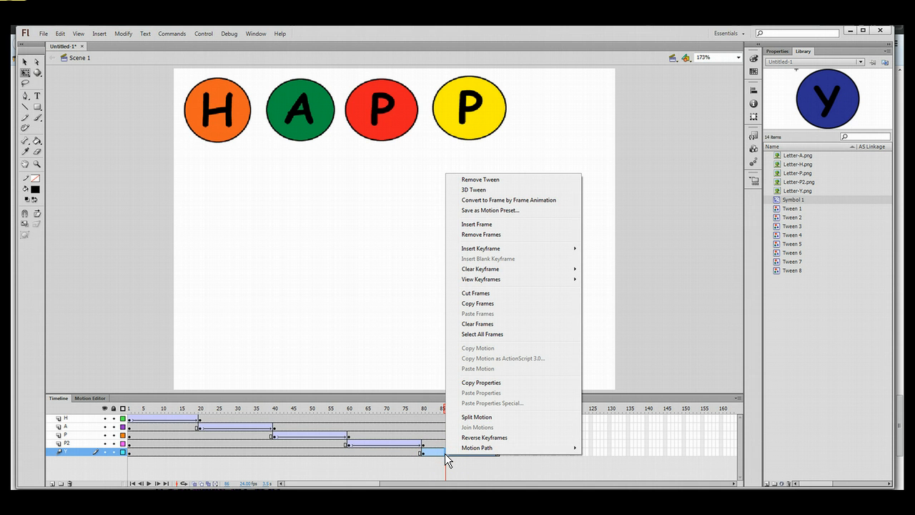
left_click(479, 181)
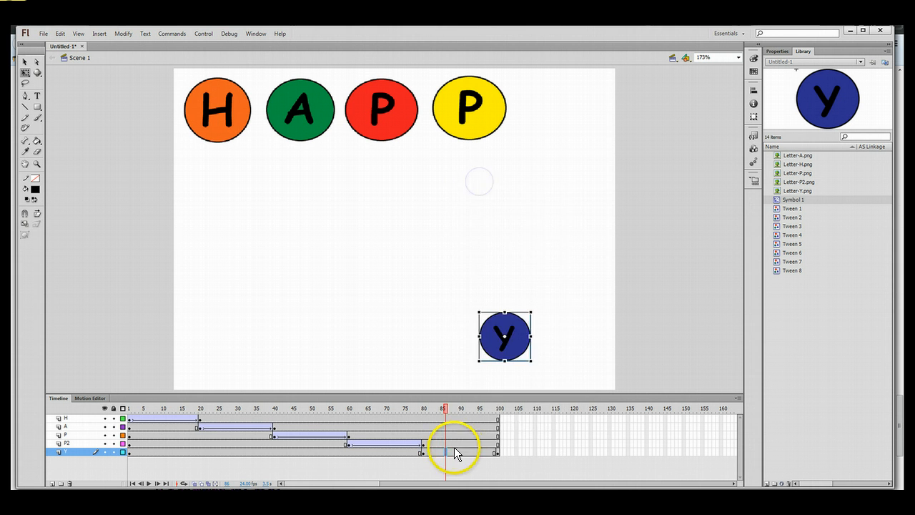
Create a classic tween on the Y layer at frame 88 and play the animation.
right_click(454, 447)
left_click(525, 225)
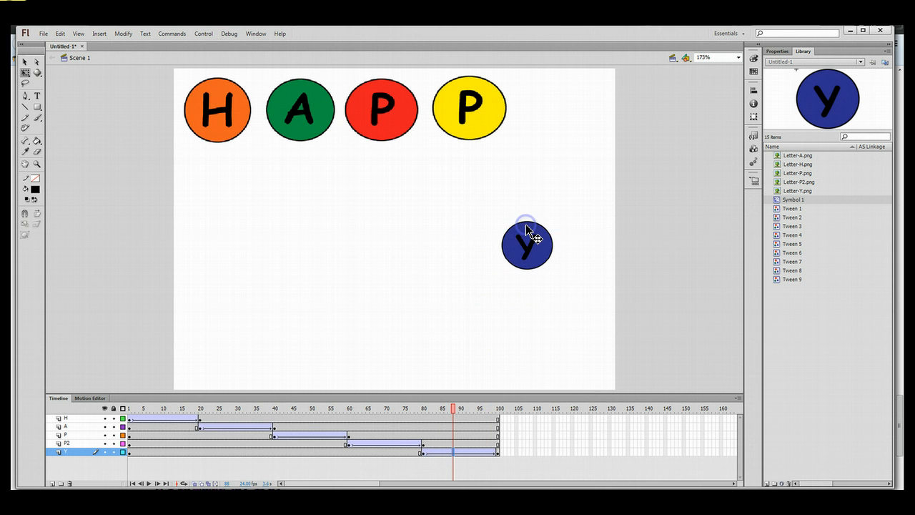
left_click(452, 408)
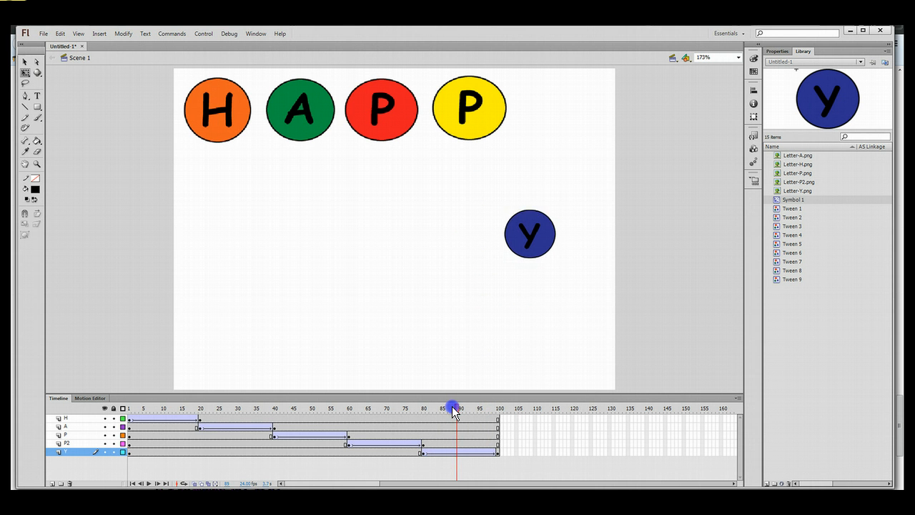
key("Return")
left_click(499, 408)
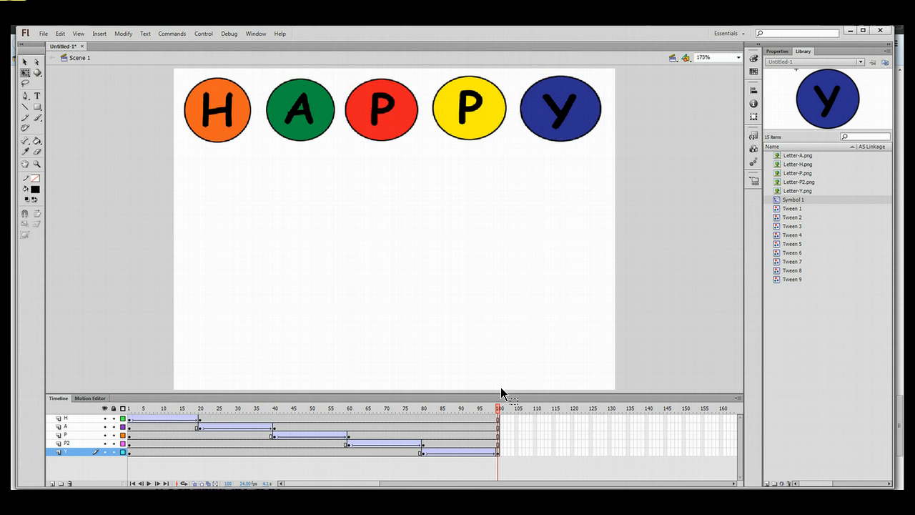
key("Return")
Undo back to before the Y circle's tween, resize and move.
key("ctrl+z")
key("ctrl+z")
key("ctrl+z")
key("ctrl+z")
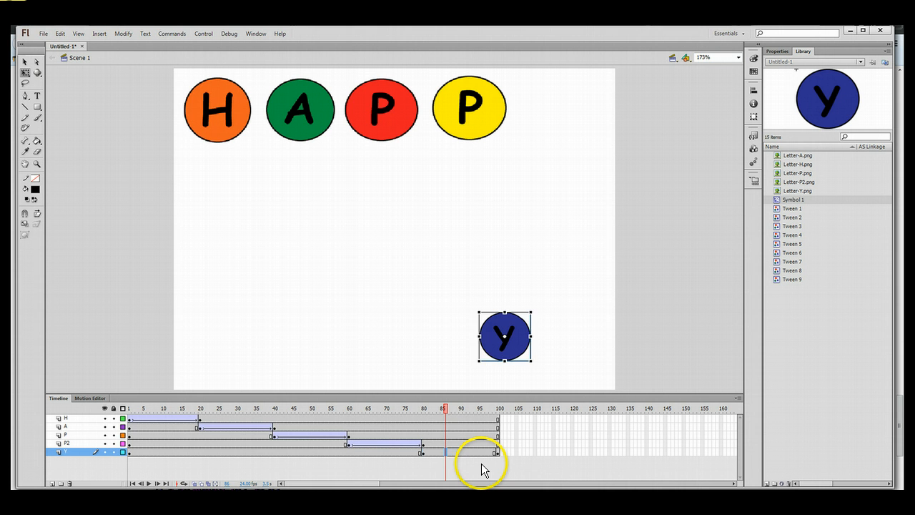
key("ctrl+y")
key("ctrl+z")
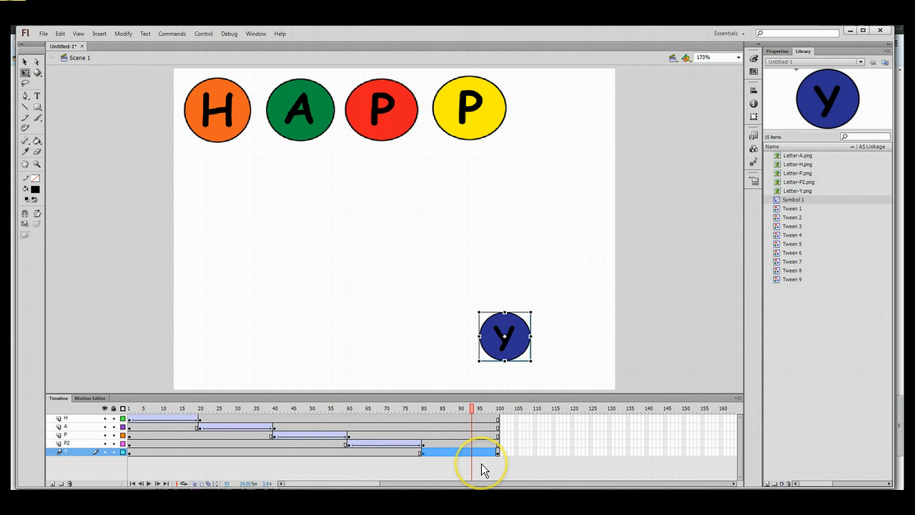
key("ctrl+z")
key("ctrl+z")
key("ctrl+z")
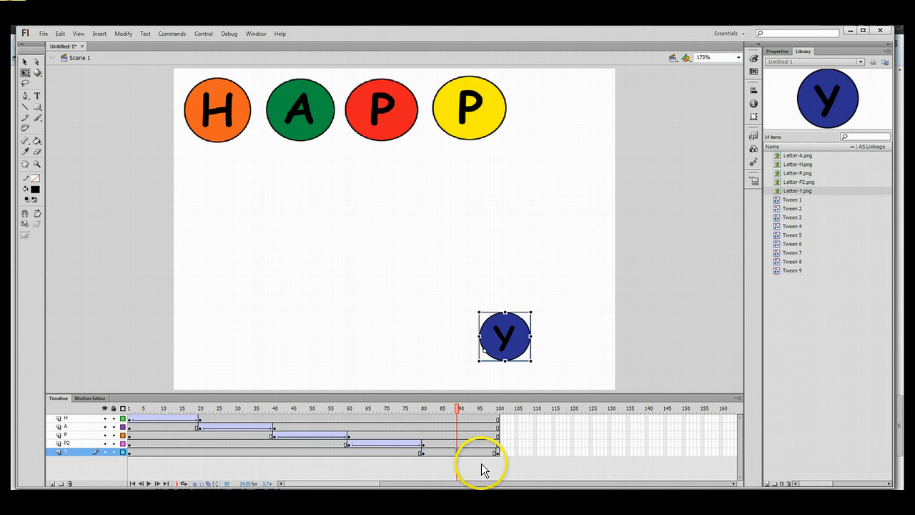
key("Return")
key("ctrl+z")
key("ctrl+z")
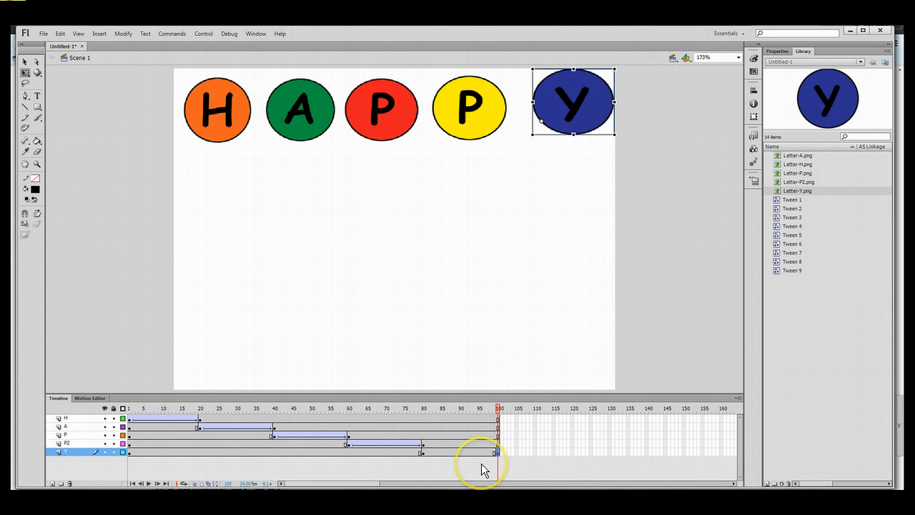
key("ctrl+z")
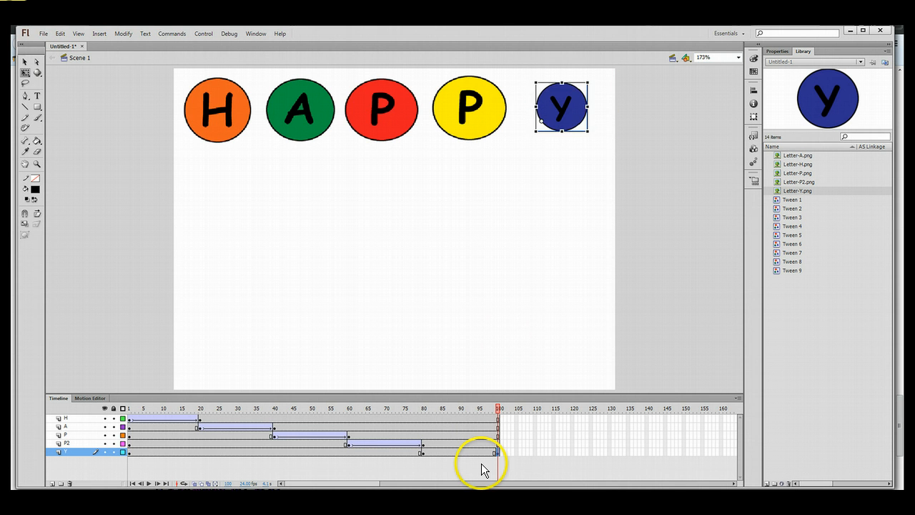
key("ctrl+z")
key("ctrl+z")
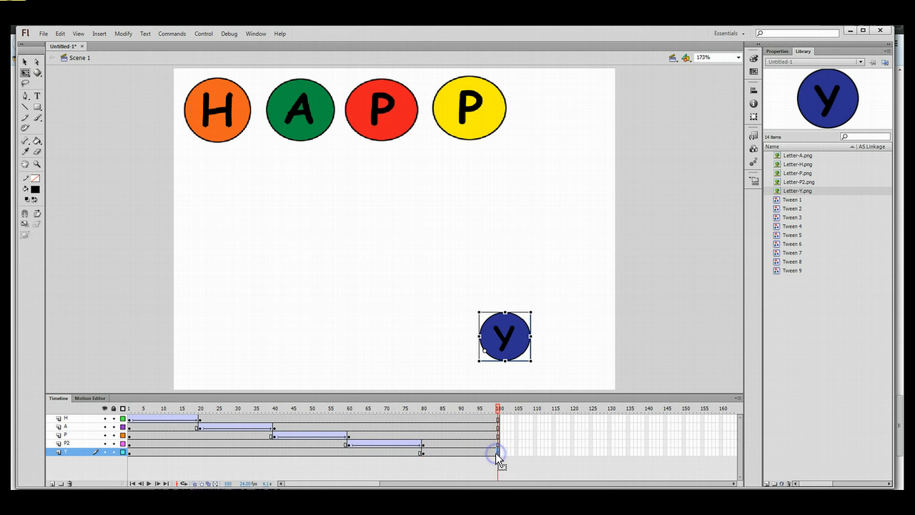
Keyframe frame 100, place Y after the second P, and classic-tween from frame 89.
right_click(499, 452)
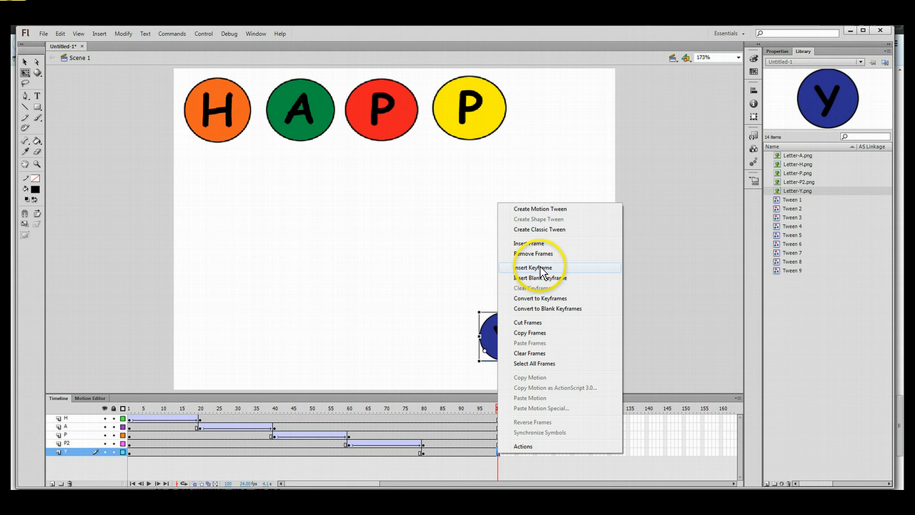
left_click(548, 299)
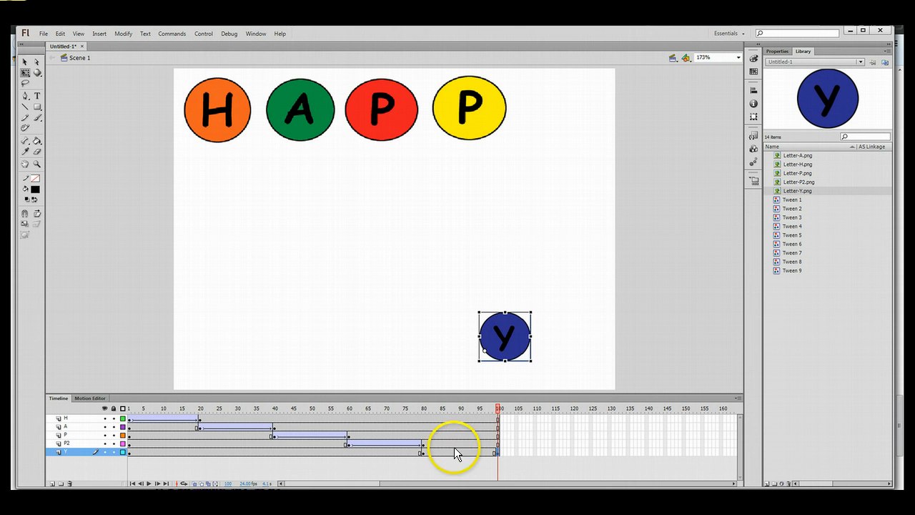
left_click_drag(504, 347, 559, 119)
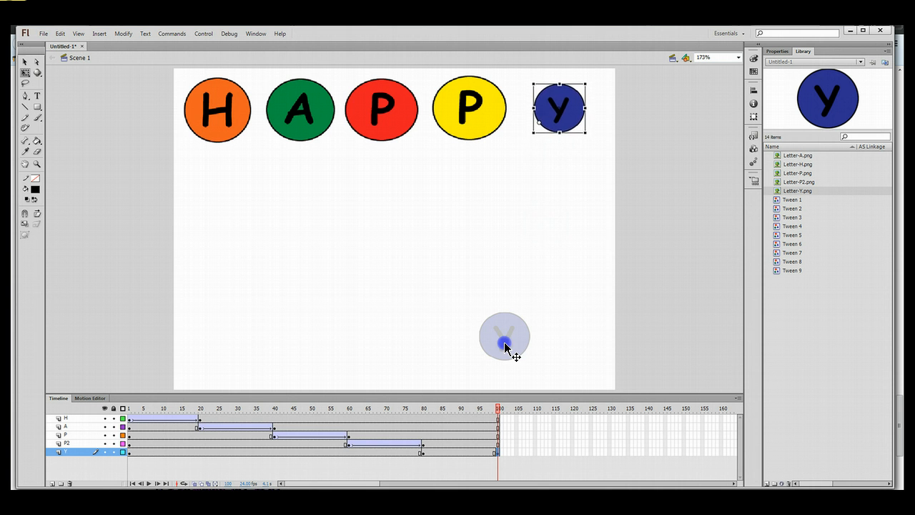
left_click(460, 450)
right_click(460, 449)
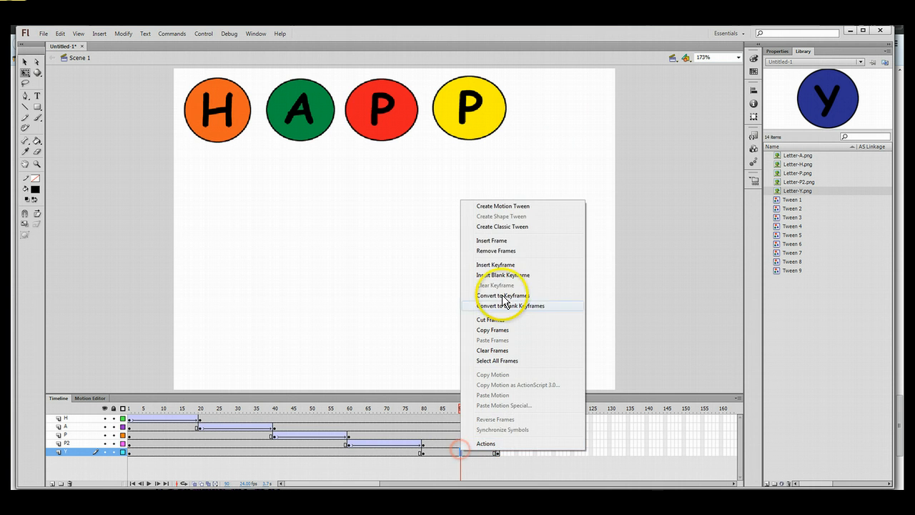
left_click(520, 226)
Enlarge the Y circle at frame 100 to match the letters and play the animation.
left_click(497, 452)
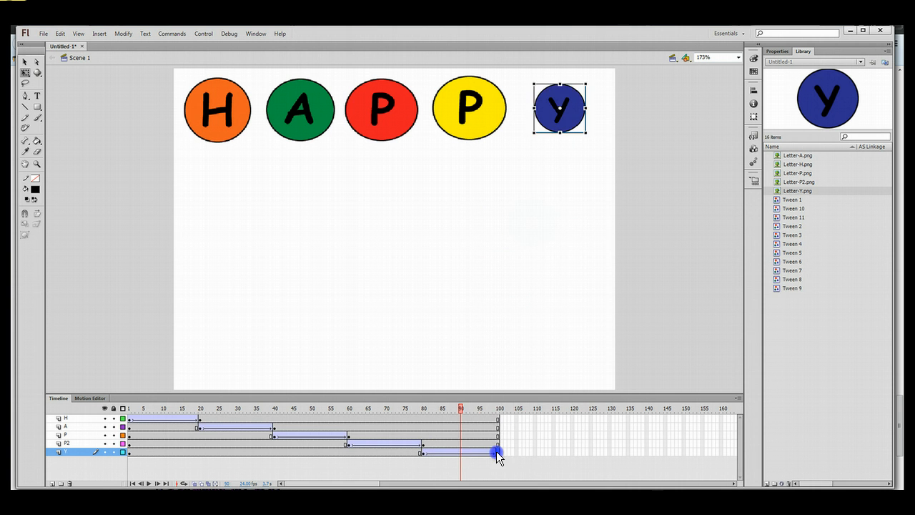
left_click_drag(585, 133, 595, 141)
left_click(568, 196)
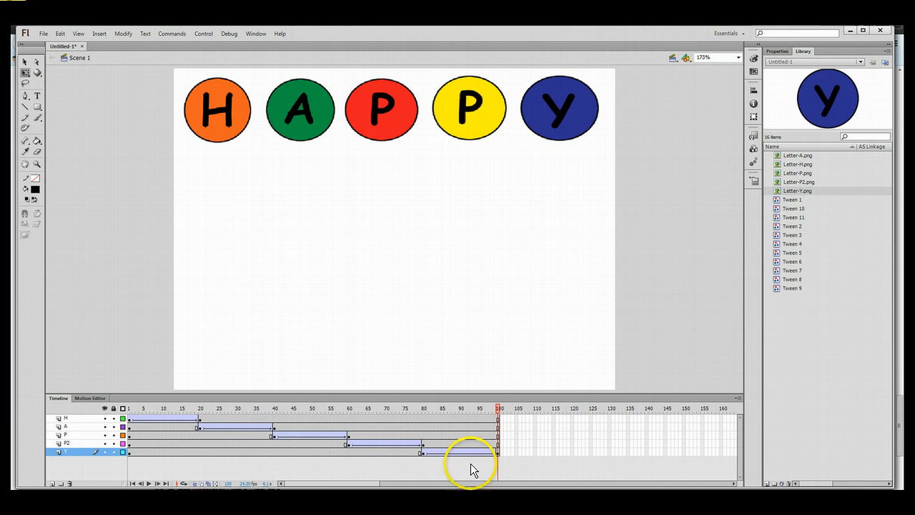
key("Return")
Add a new layer below Y at the bottom of the stack and name it Birthday.
left_click(51, 484)
left_click_drag(74, 452, 73, 463)
double_click(72, 459)
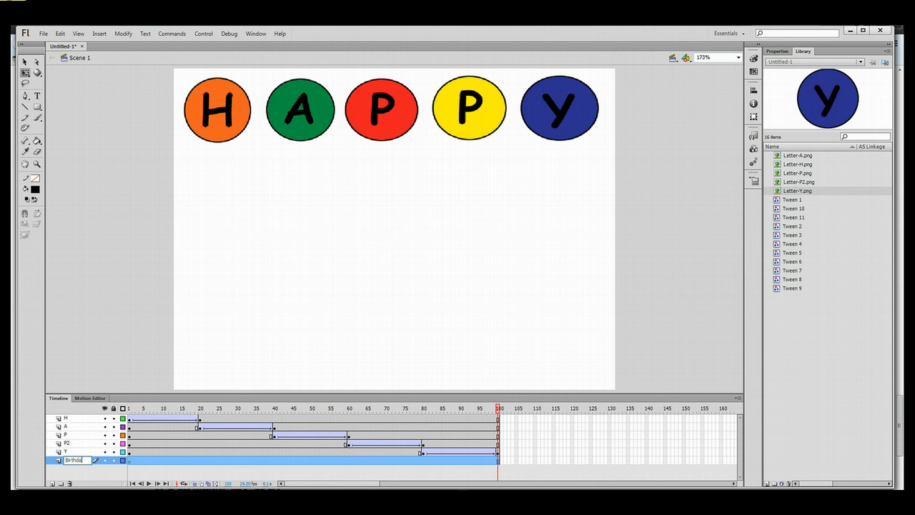
left_click(85, 471)
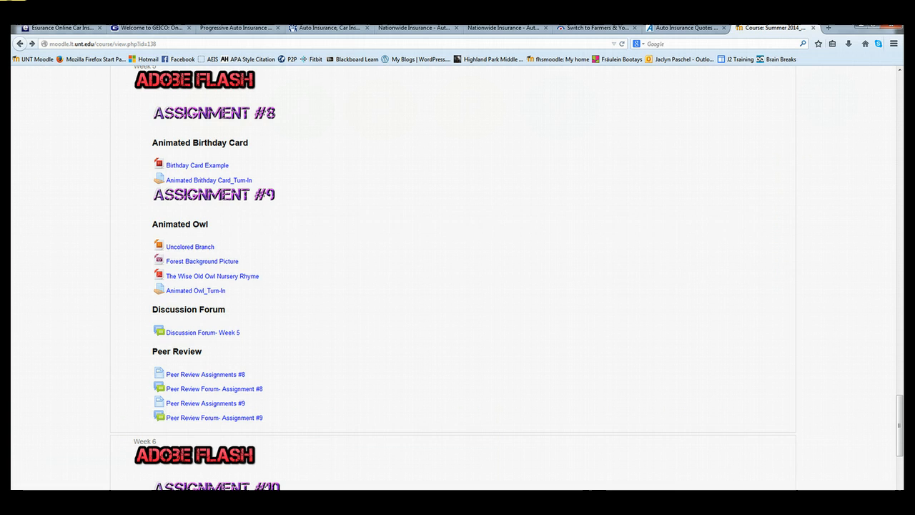
Open the Birthday Card Example link under Assignment #8.
left_click(199, 165)
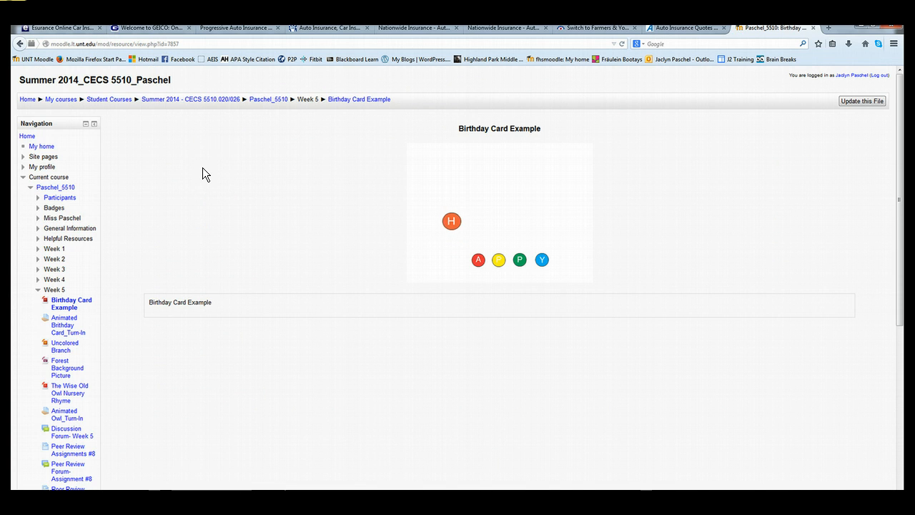
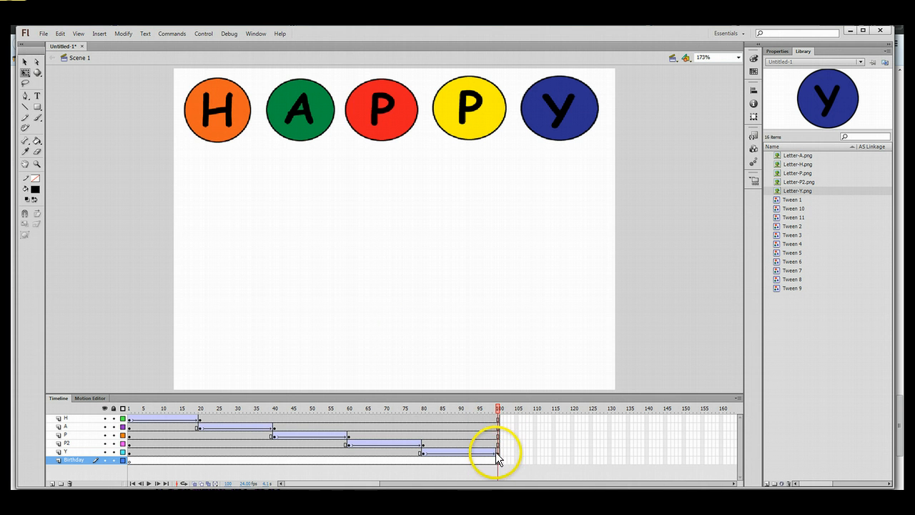
Select frame 100 across the letter layers, drag it later, then undo the move.
left_click(498, 419)
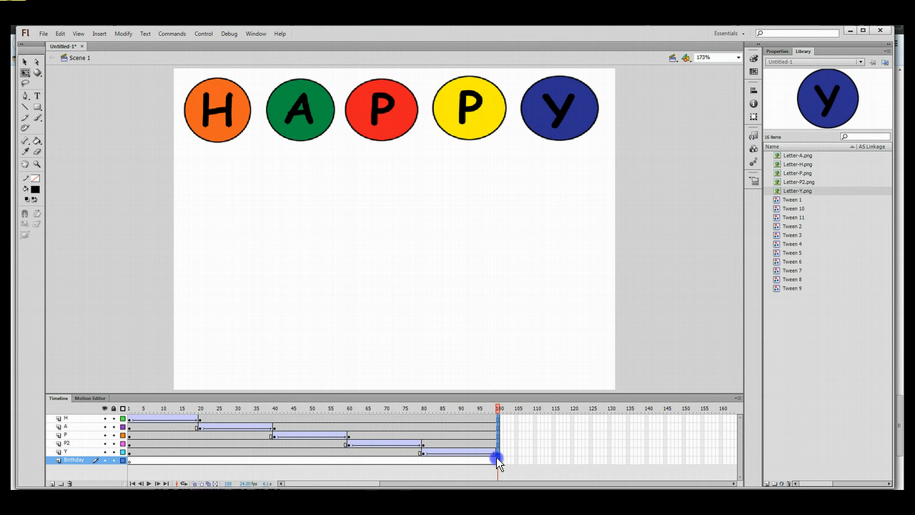
left_click_drag(496, 457, 497, 457)
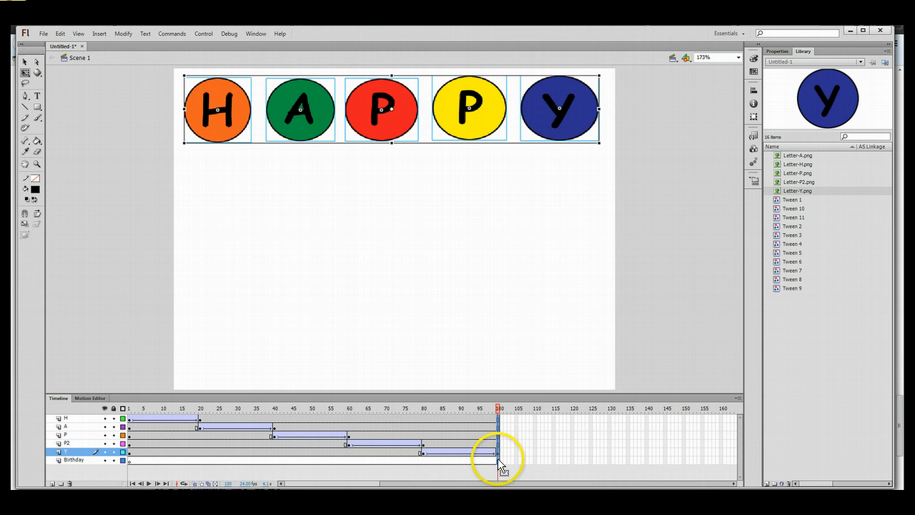
left_click(499, 421)
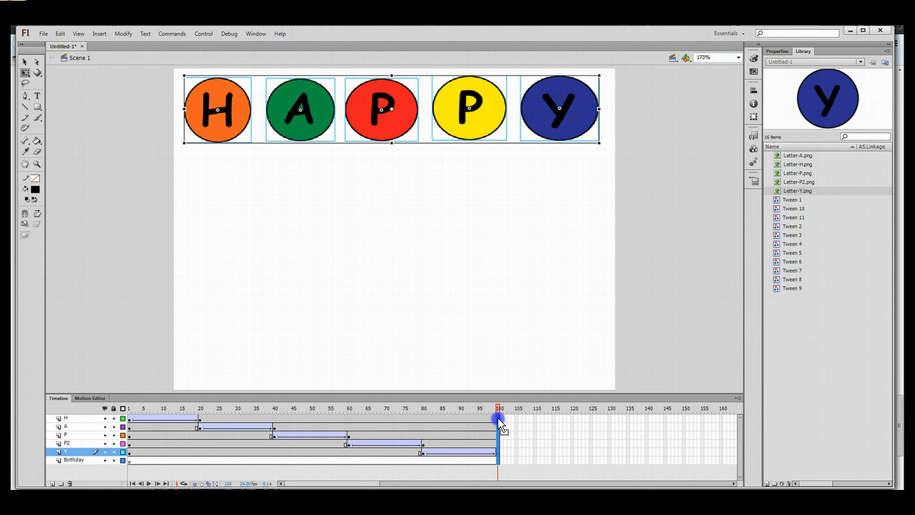
left_click_drag(499, 422, 685, 422)
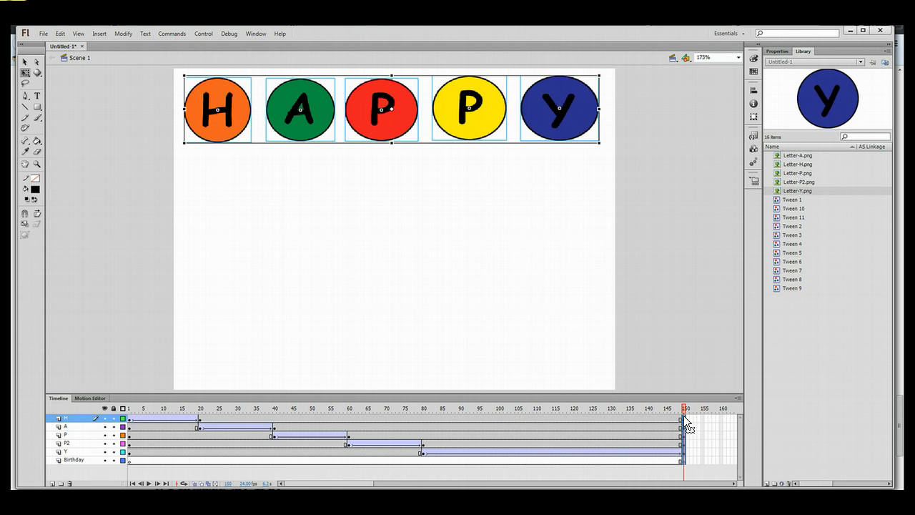
left_click(60, 34)
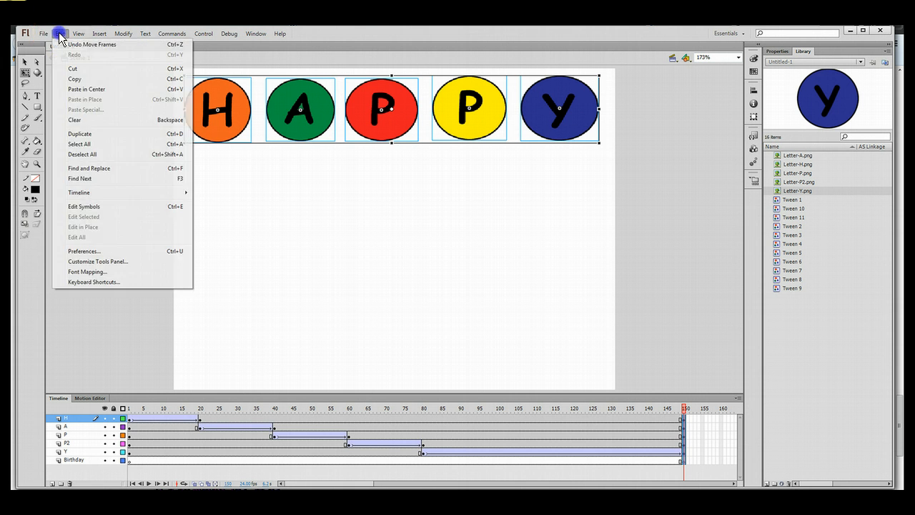
left_click(78, 46)
Reselect frame 100 on layers H through Y and move those end keyframes to frame 150.
left_click(523, 443)
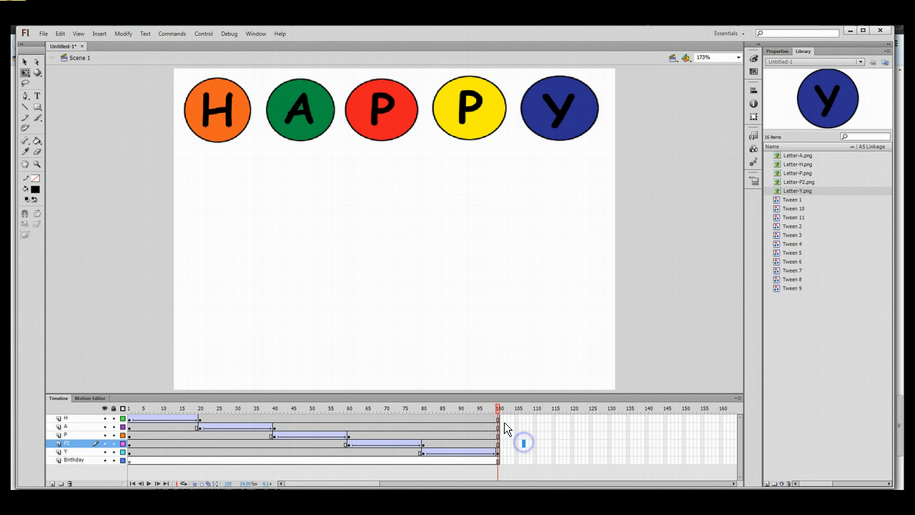
left_click(496, 419)
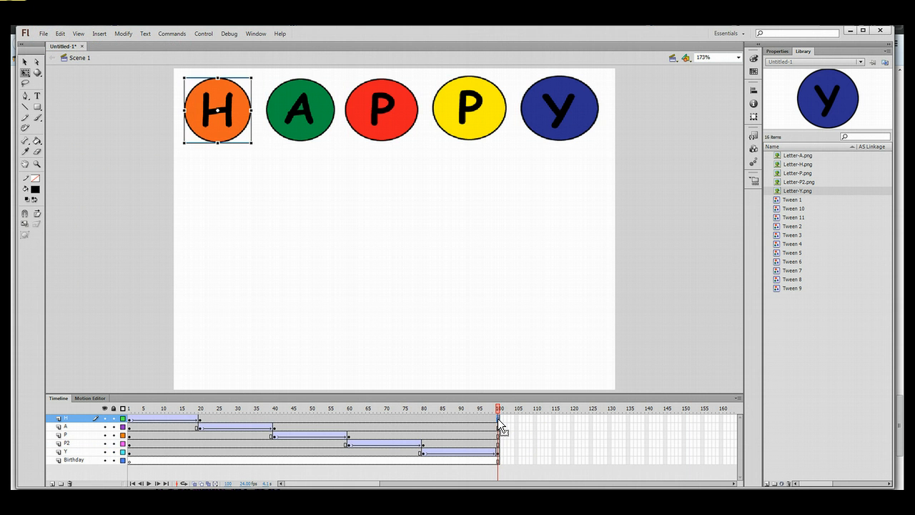
left_click_drag(499, 417, 497, 458)
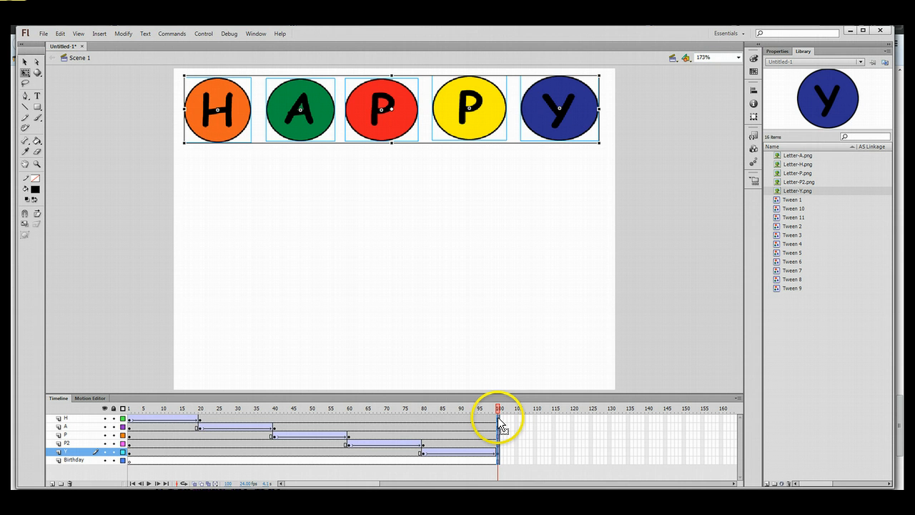
left_click_drag(499, 419, 567, 408)
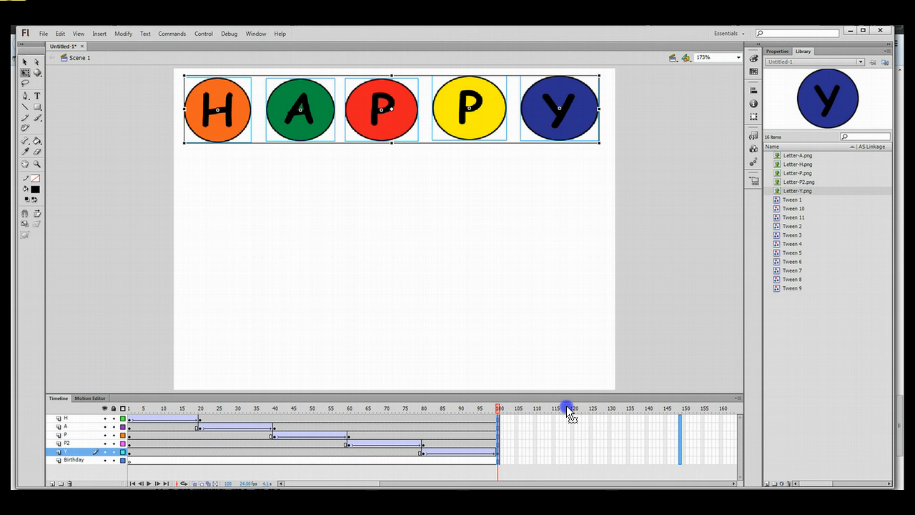
left_click_drag(683, 421, 683, 422)
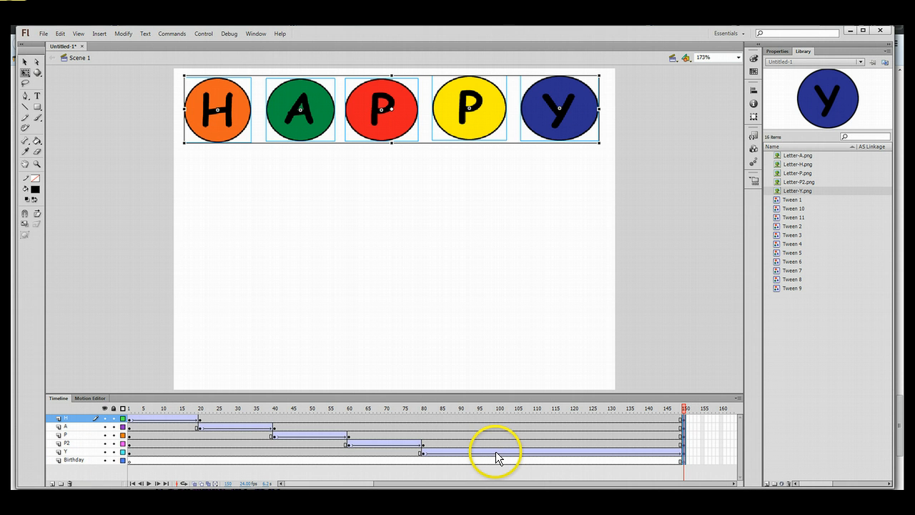
Move the Y layer's keyframe from frame 150 back to frame 100, undoing a misplaced first try.
left_click(701, 453)
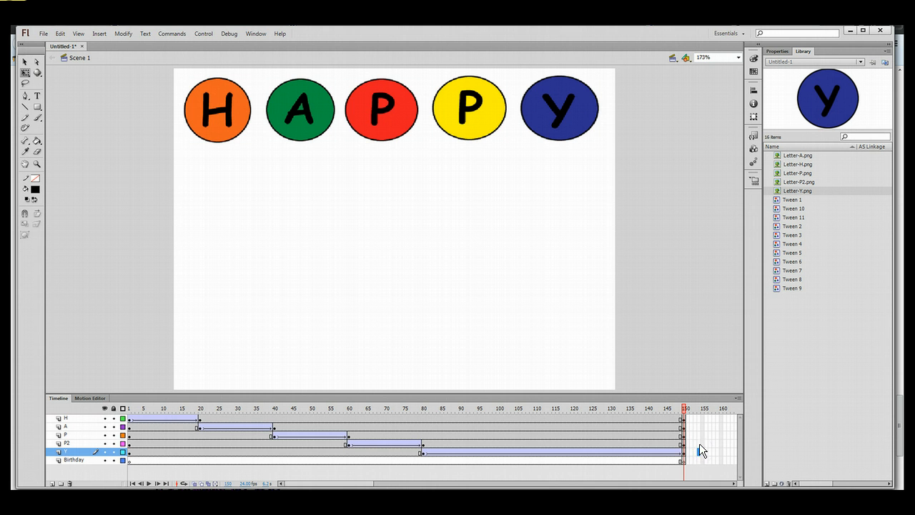
left_click(683, 453)
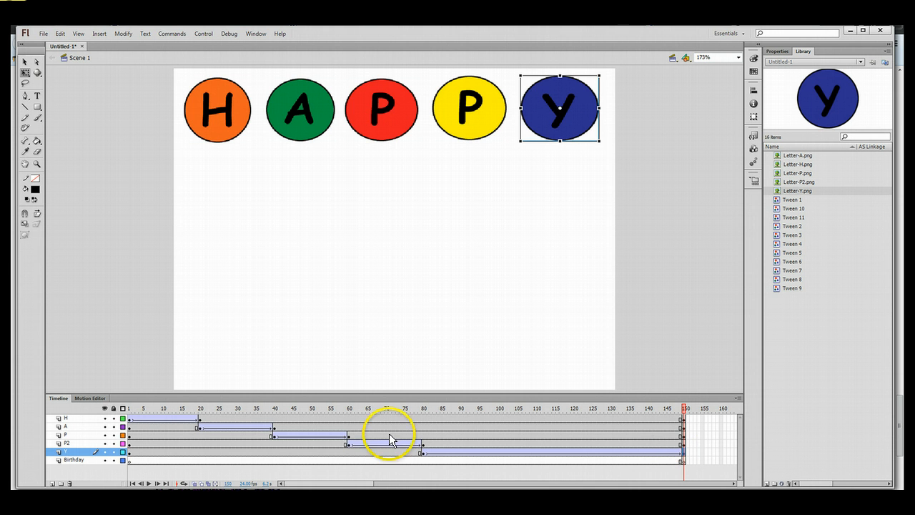
left_click_drag(683, 449, 497, 442)
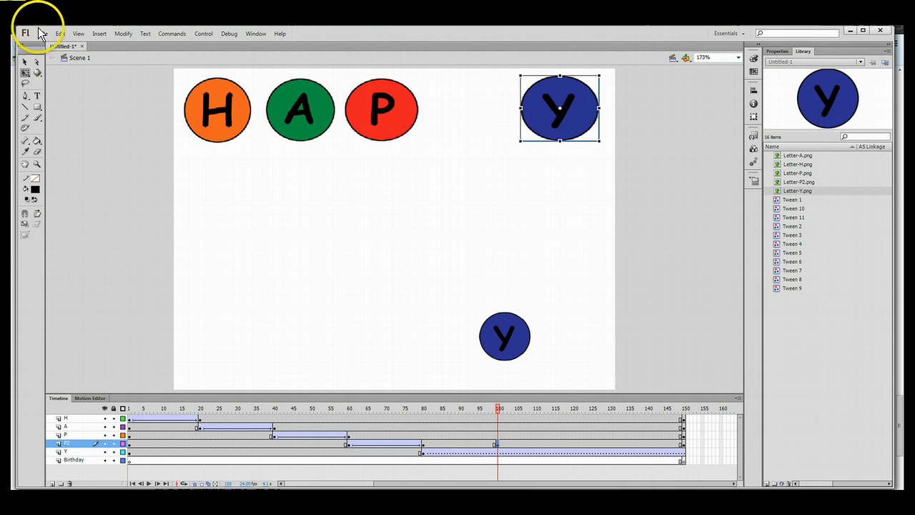
left_click(60, 34)
left_click(63, 44)
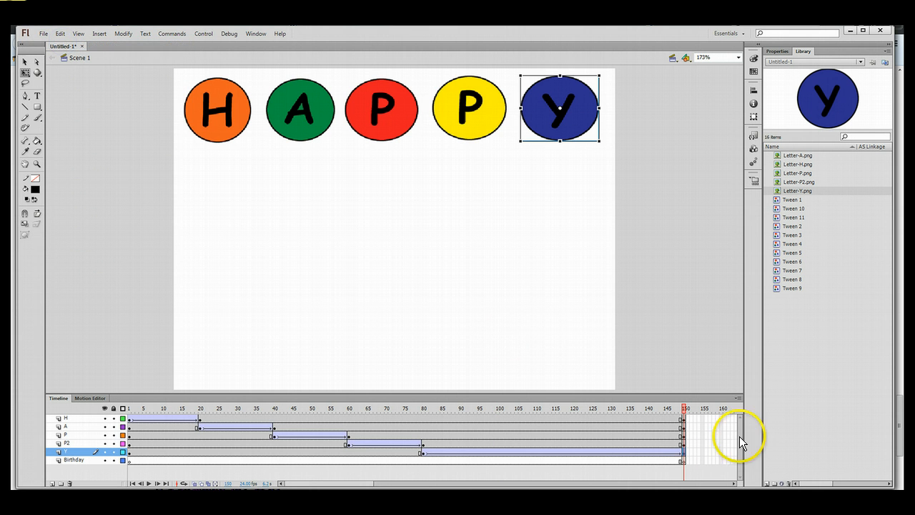
left_click_drag(684, 452, 564, 449)
left_click_drag(498, 451, 498, 451)
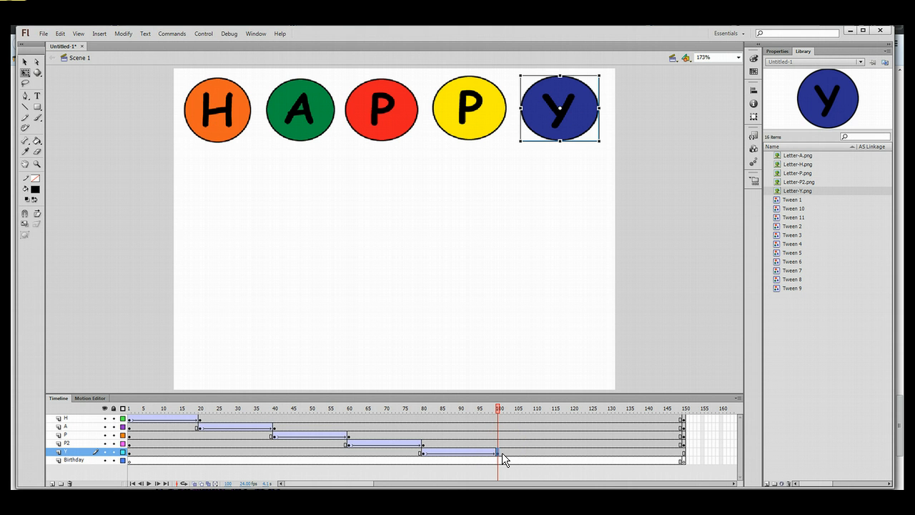
Put the playhead at frame 100 on the Birthday layer.
left_click(503, 460)
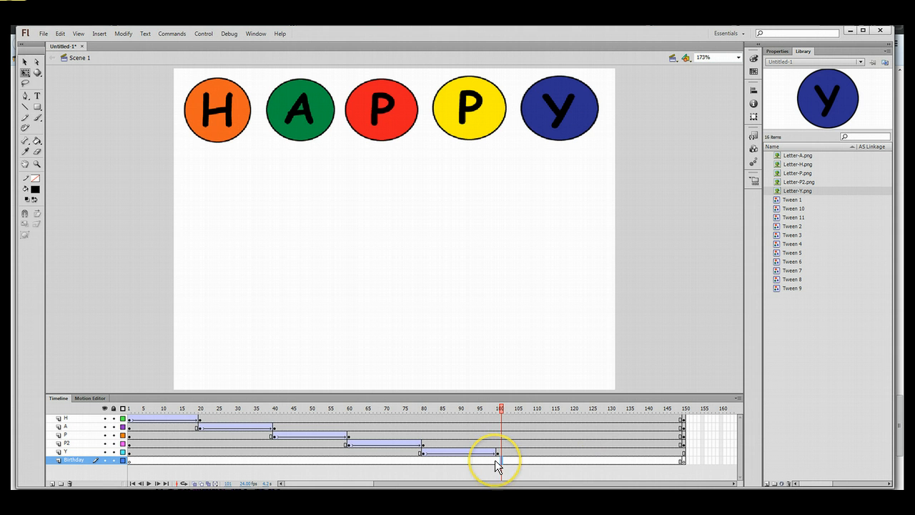
left_click(495, 460)
left_click(498, 460)
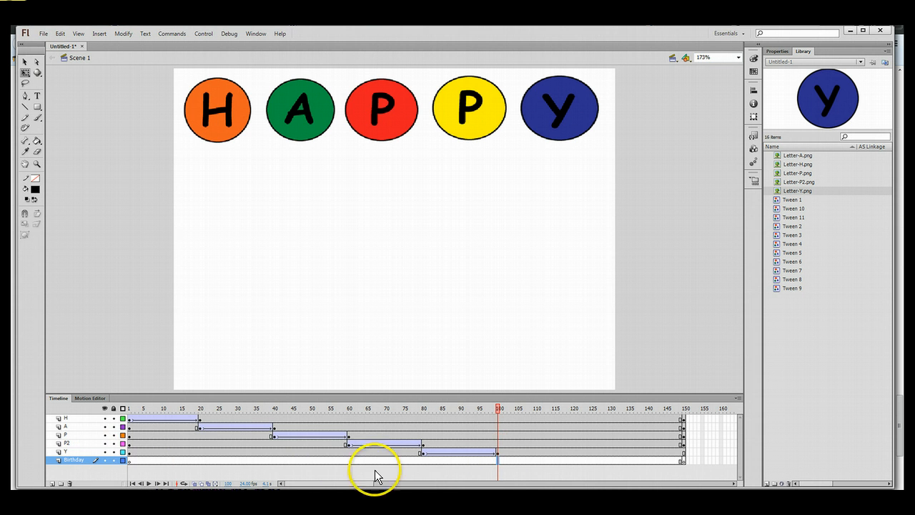
Convert Birthday layer frame 100 to a keyframe.
right_click(497, 459)
left_click(545, 306)
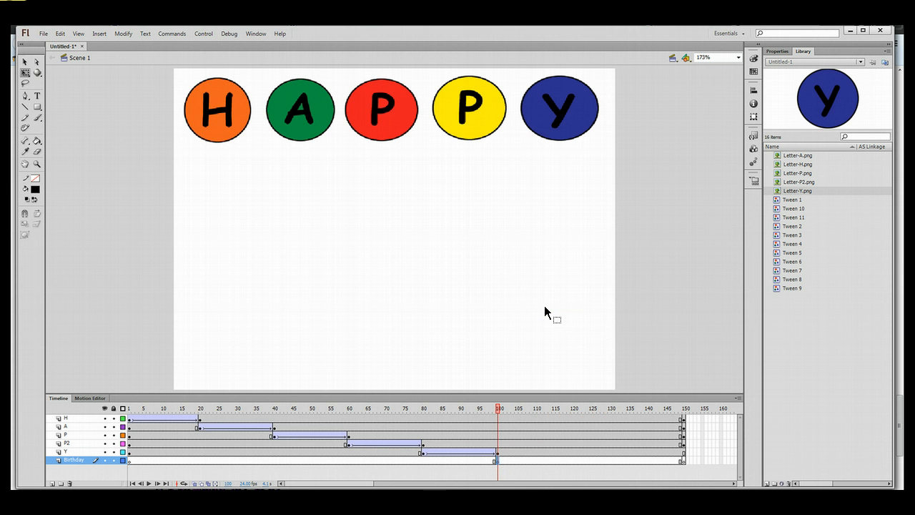
left_click(555, 311)
Import Birthday.png onto the stage at that keyframe.
left_click(42, 33)
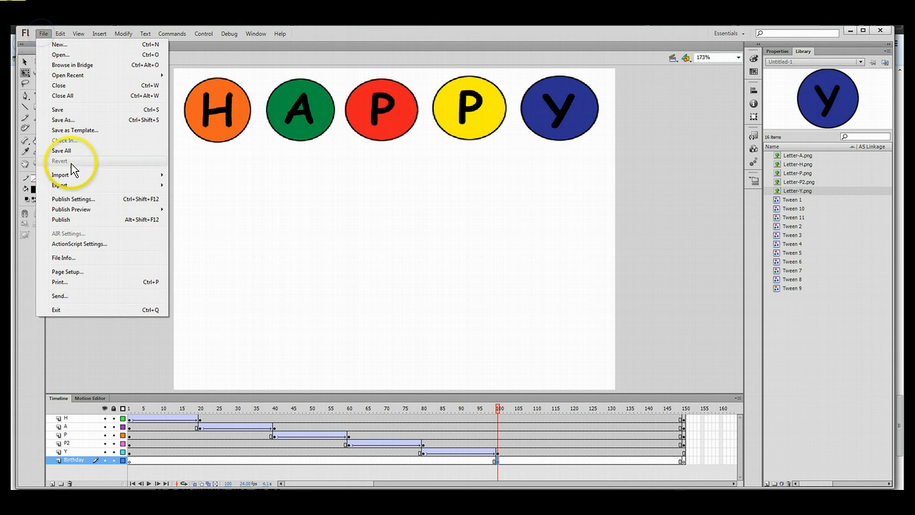
mouse_move(79, 176)
left_click(192, 175)
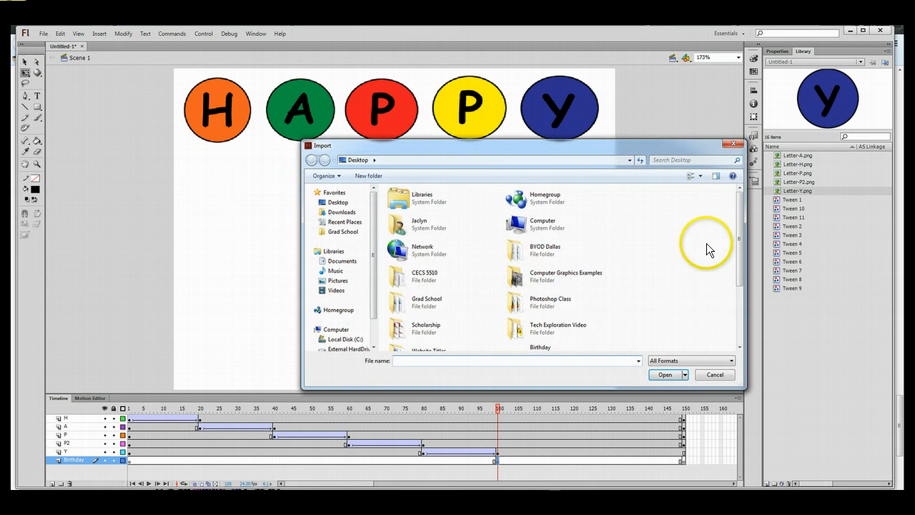
left_click_drag(741, 240, 745, 325)
left_click(528, 258)
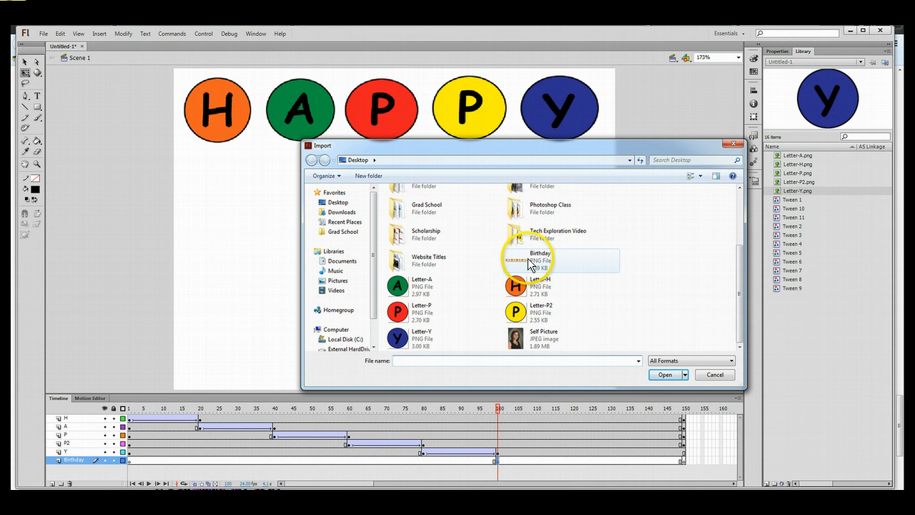
left_click(658, 373)
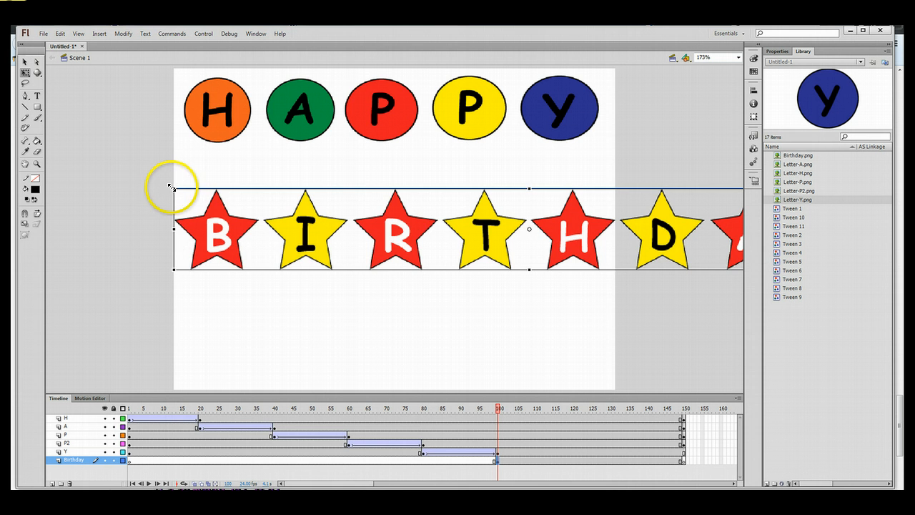
Shrink the BIRTHDAY banner, set the zoom to 125%, and place the banner just below the stage.
left_click_drag(172, 188, 342, 198)
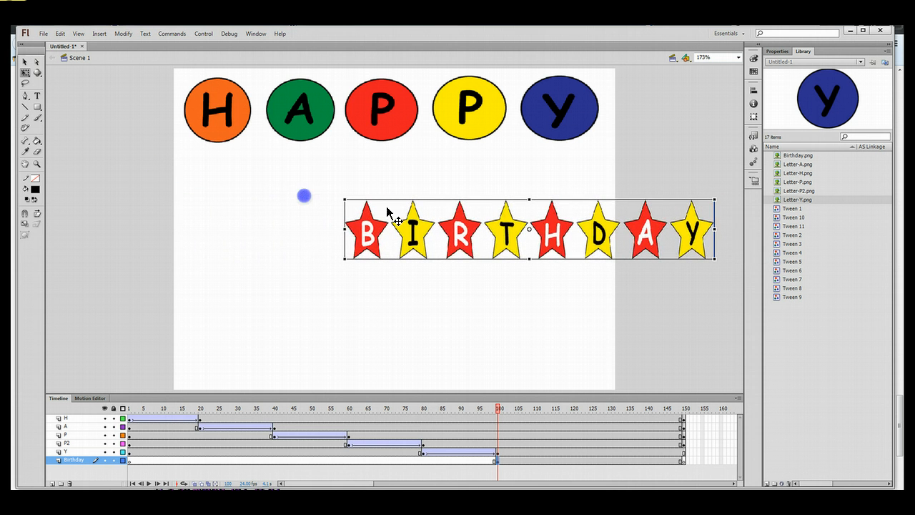
left_click_drag(587, 223, 391, 321)
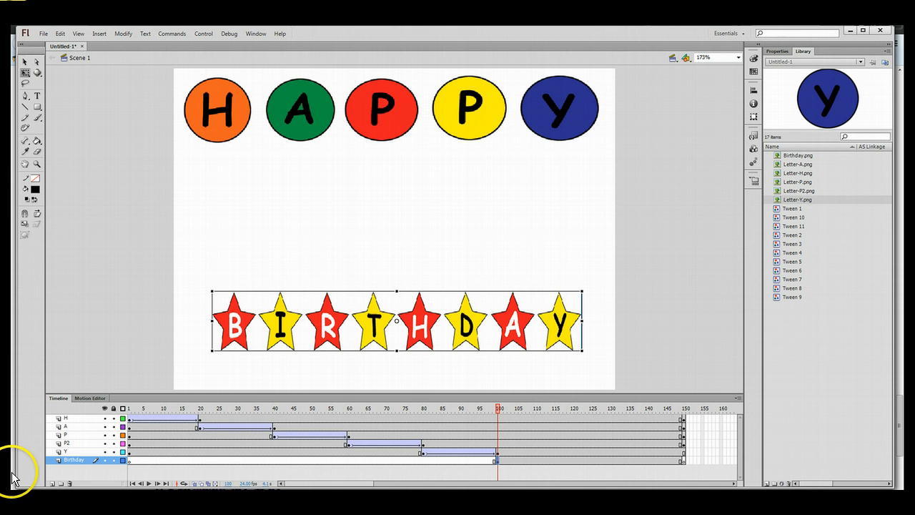
left_click(735, 58)
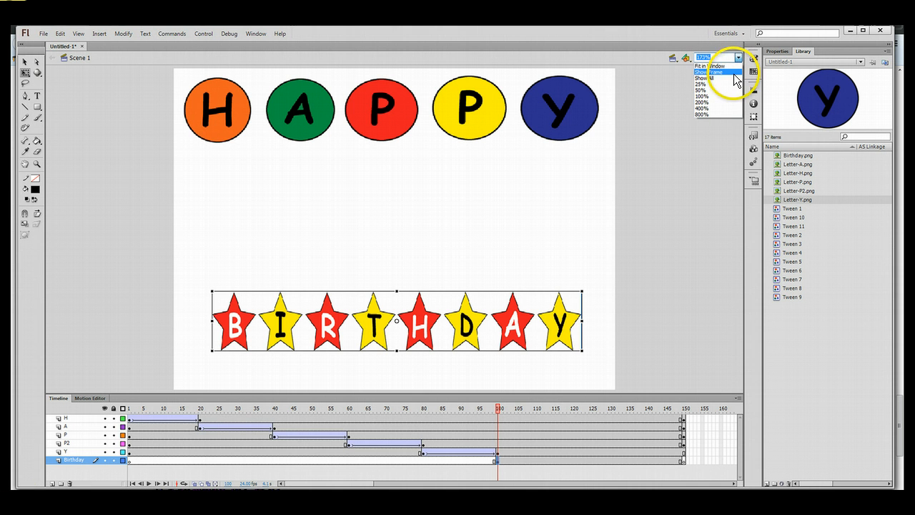
left_click(736, 96)
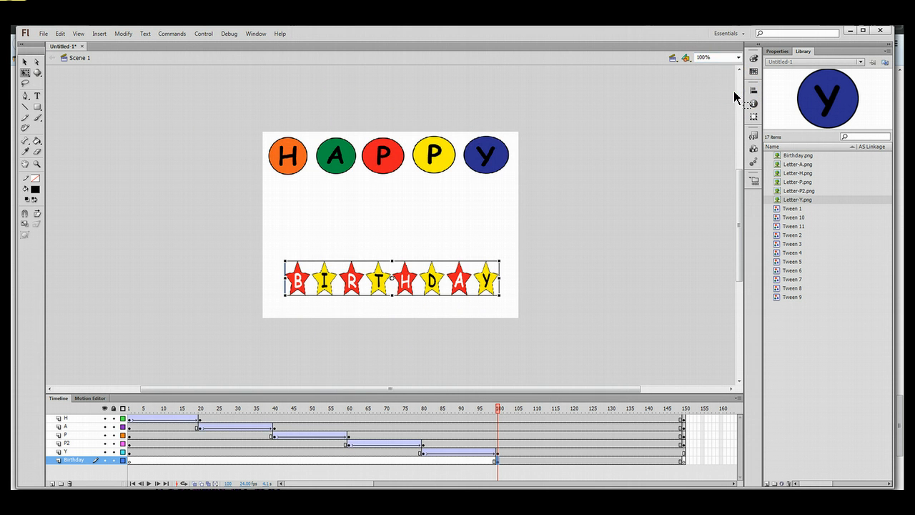
left_click(703, 58)
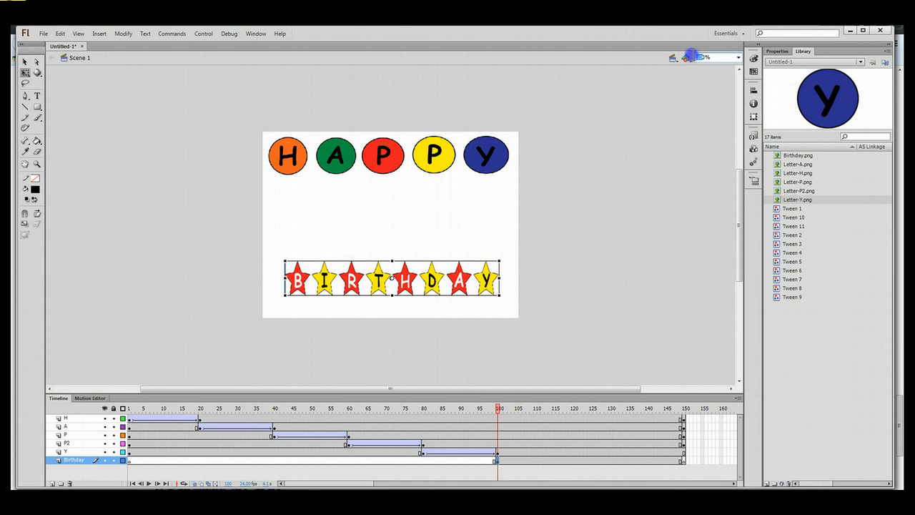
left_click(662, 58)
type("125")
key("Return")
scroll(670, 184, "up", 2)
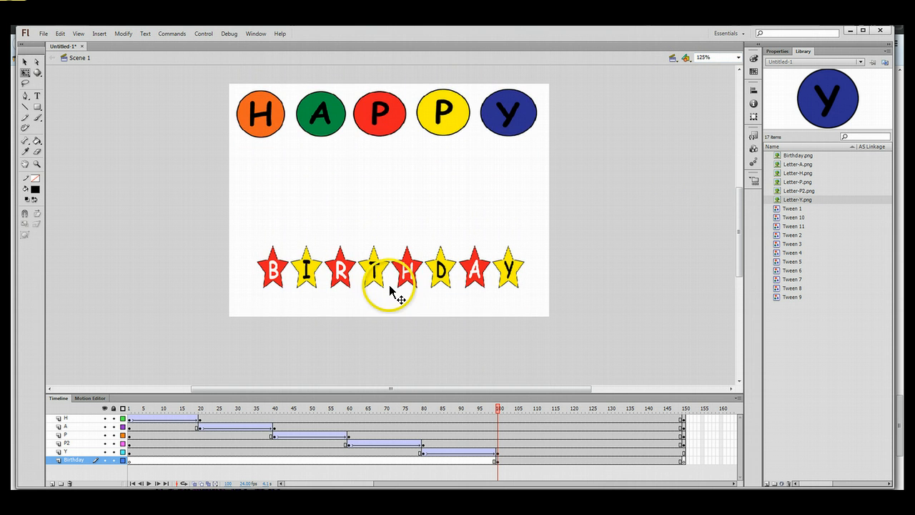
left_click_drag(390, 287, 389, 363)
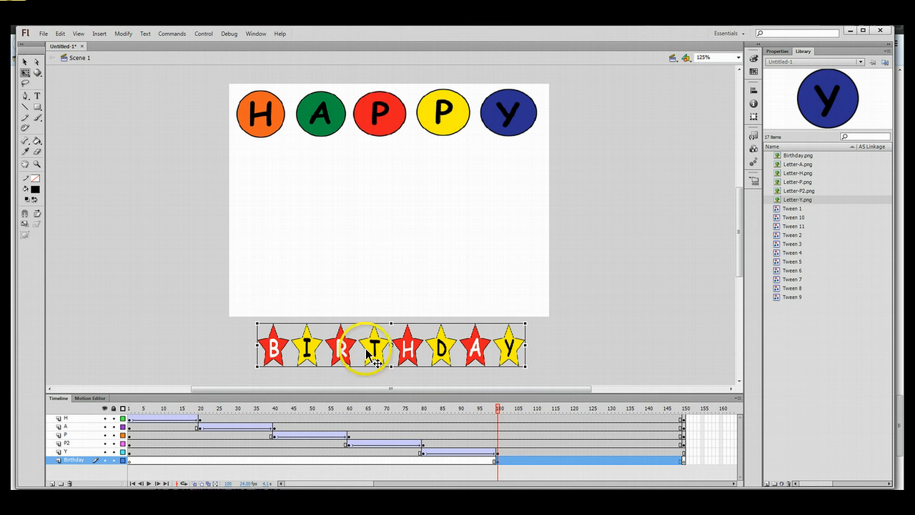
Scale the banner down a bit more and centre it horizontally just below the stage.
left_click_drag(254, 320, 290, 327)
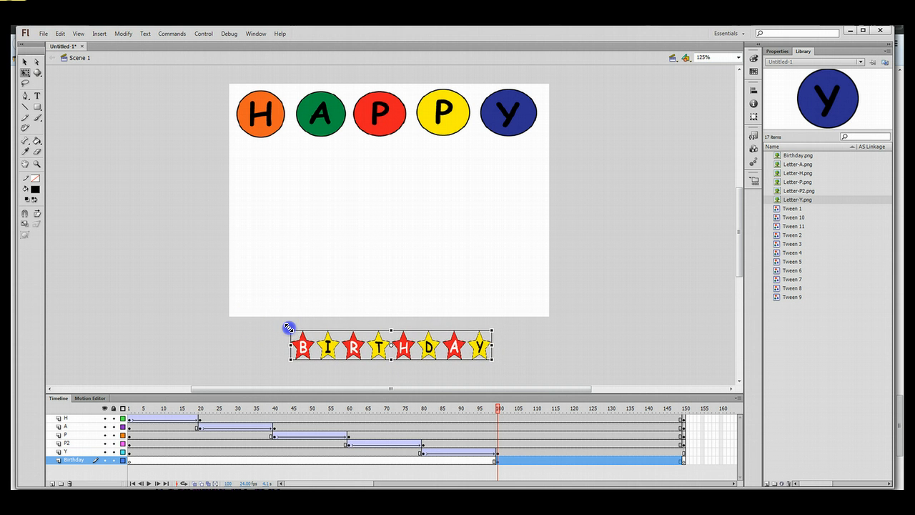
left_click(649, 322)
mouse_move(398, 348)
left_mouse_down()
mouse_move(452, 242)
mouse_move(451, 255)
mouse_move(348, 171)
mouse_move(341, 176)
mouse_move(395, 250)
mouse_move(398, 353)
left_mouse_up()
left_click(558, 362)
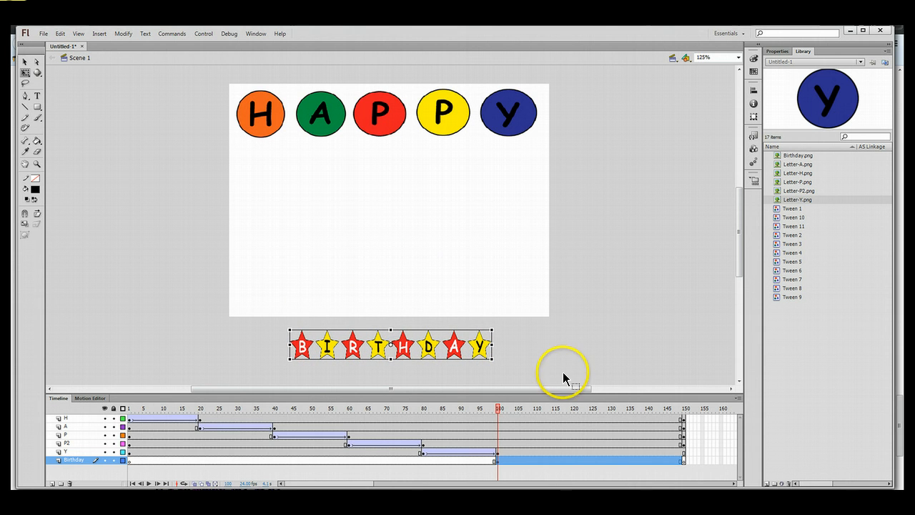
Convert frame 117 on the Birthday layer to a keyframe.
left_click(558, 462)
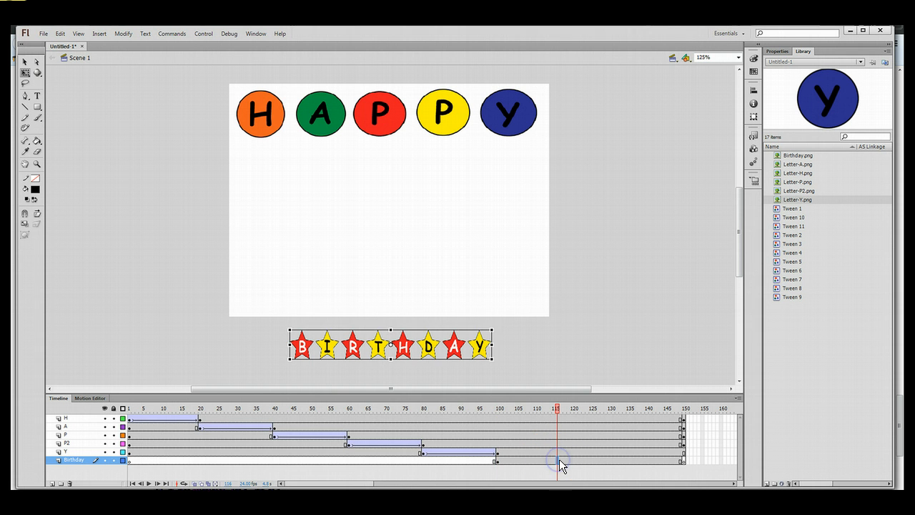
left_click(561, 460)
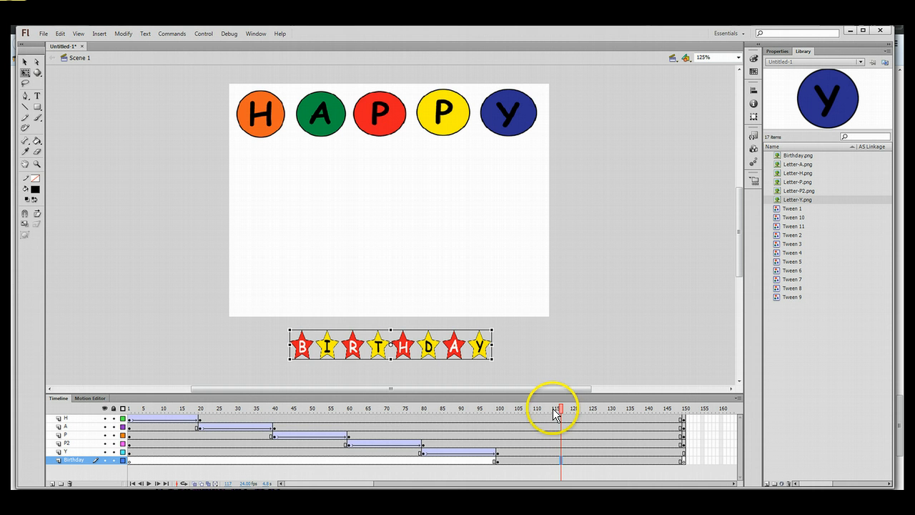
right_click(562, 459)
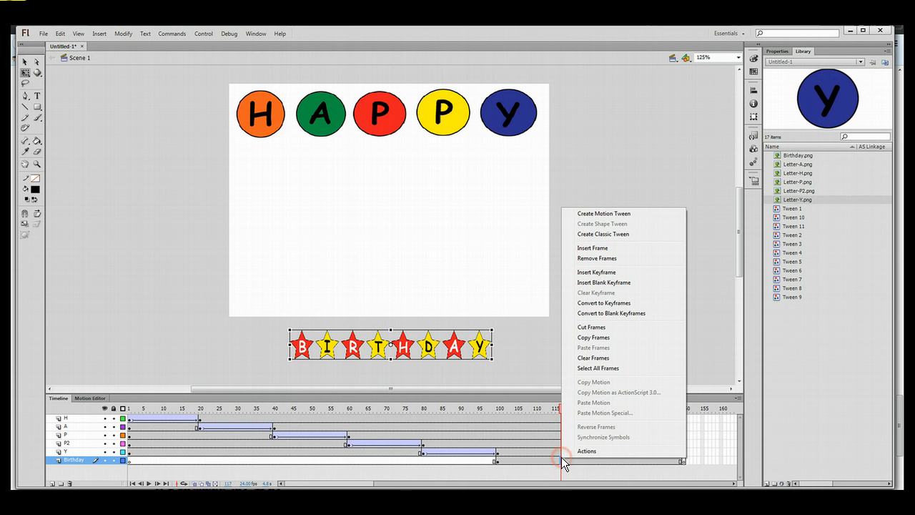
left_click(624, 303)
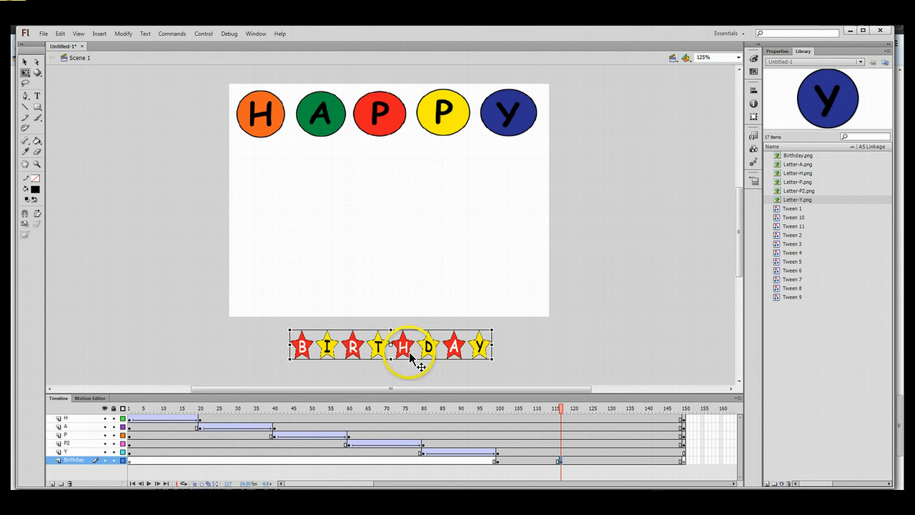
Move the banner onto the stage's lower right at frame 117, undoing an accidental enlargement.
left_click_drag(409, 355, 460, 244)
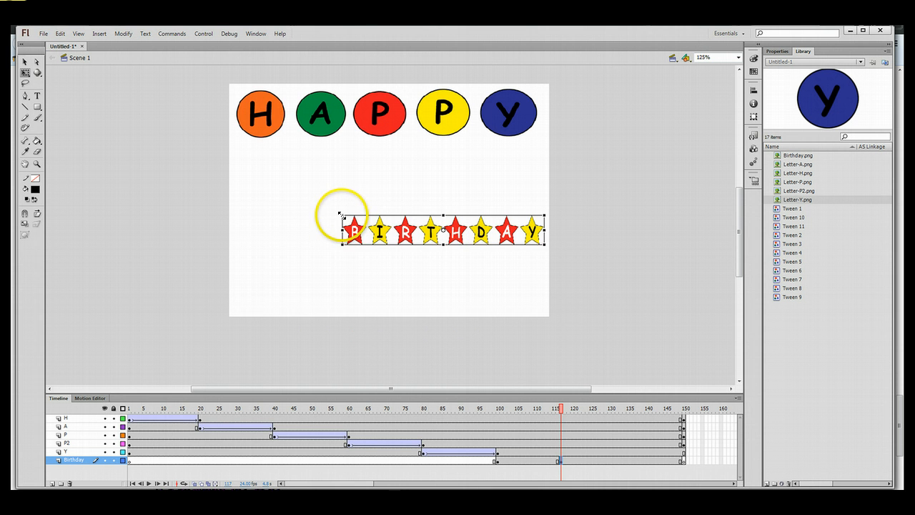
left_click_drag(341, 213, 336, 211)
key("ctrl+z")
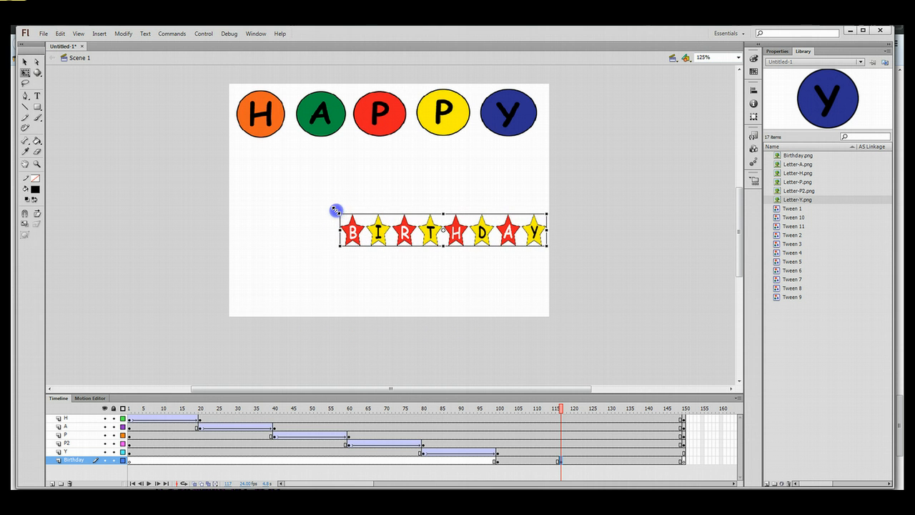
left_click(60, 34)
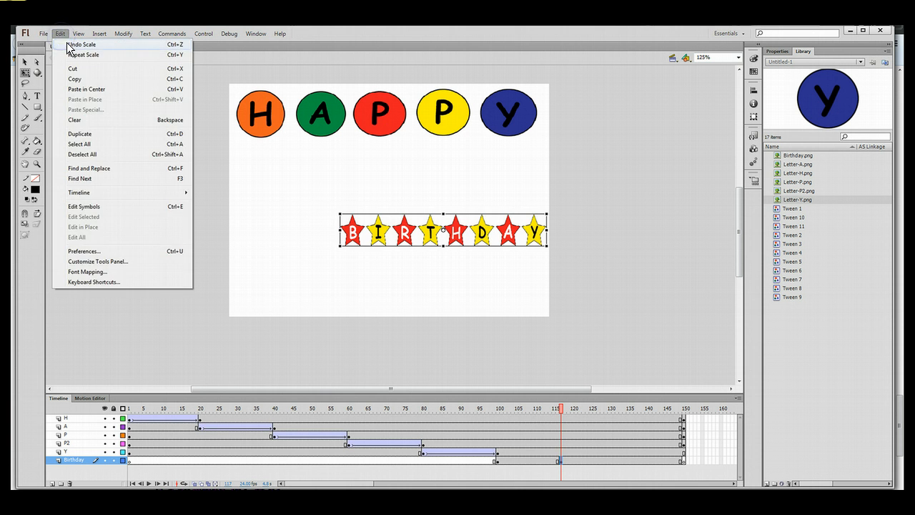
left_click(66, 41)
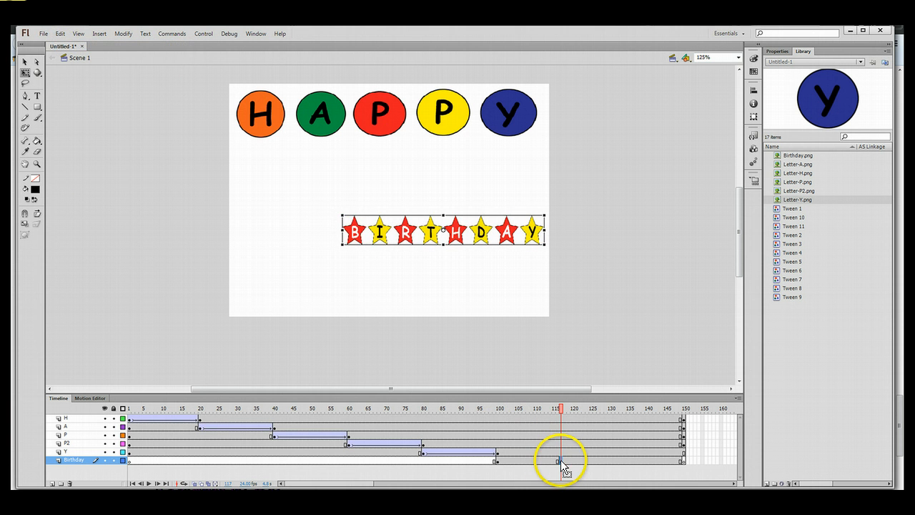
right_click(524, 462)
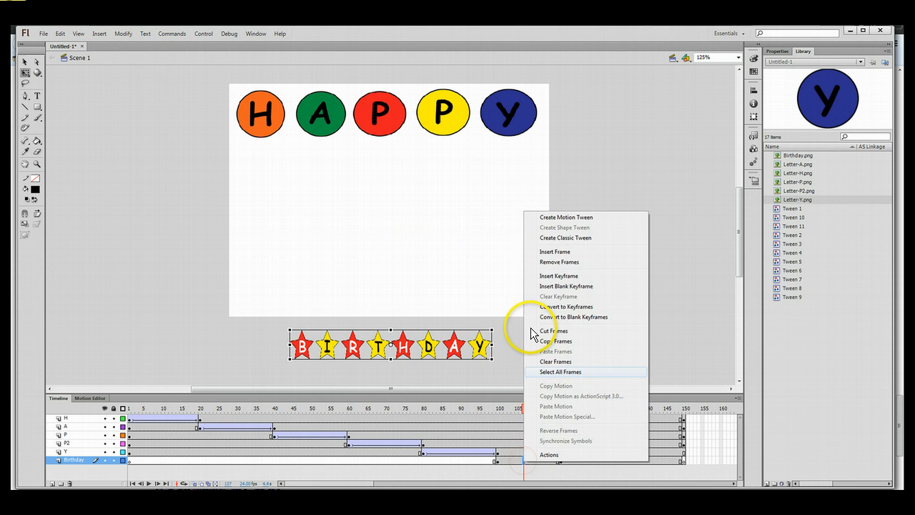
Classic-tween the banner from frame 100 to 117, enlarge it slightly at 117, and preview.
left_click(562, 237)
left_click(560, 460)
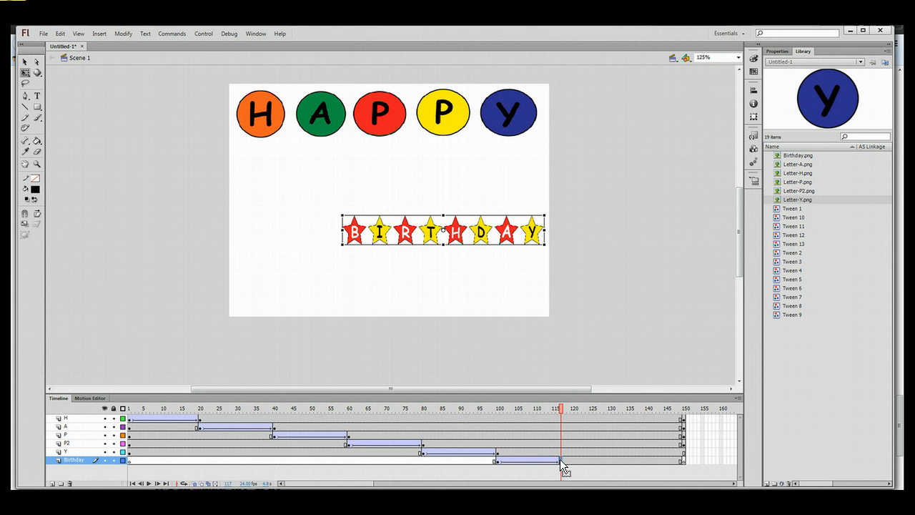
left_click_drag(343, 244, 338, 250)
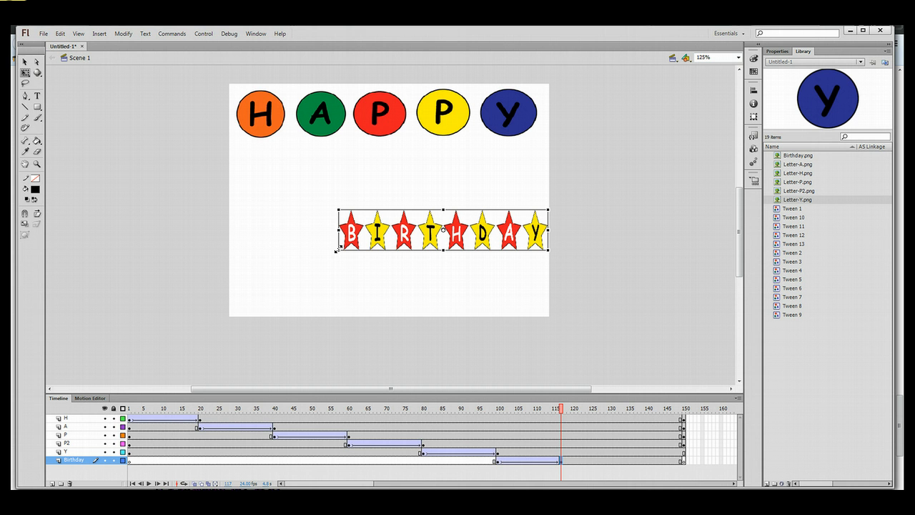
left_click(497, 460)
mouse_move(499, 405)
left_mouse_down()
mouse_move(565, 409)
mouse_move(536, 413)
left_mouse_up()
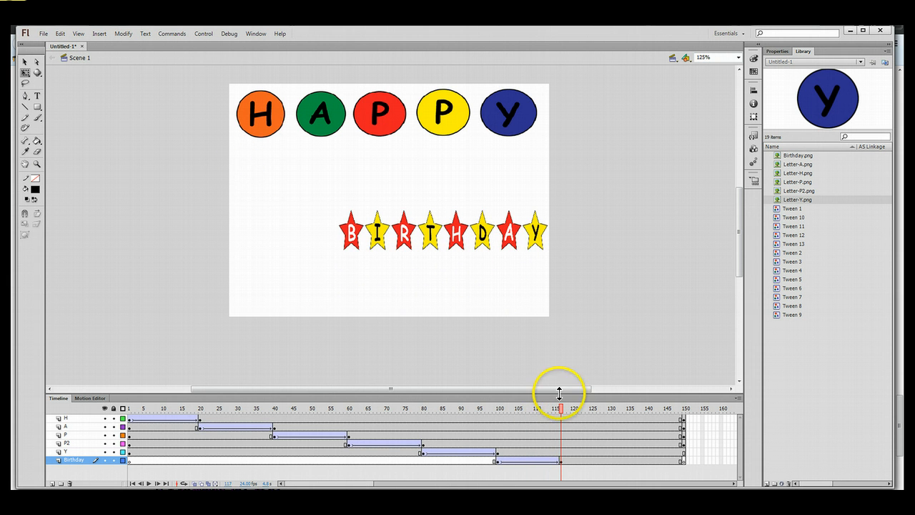
left_click(622, 462)
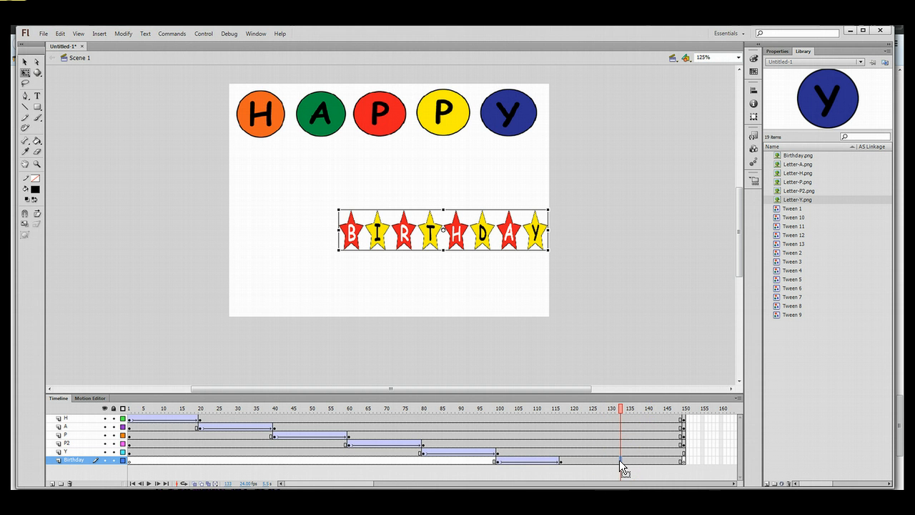
Add a keyframe at frame 133 and move the banner up beneath the HAPPY circles.
right_click(620, 461)
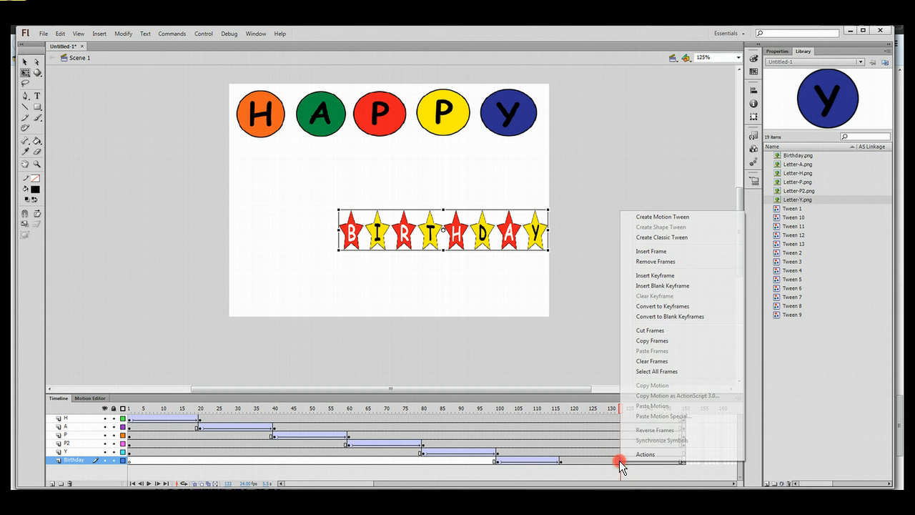
left_click(655, 319)
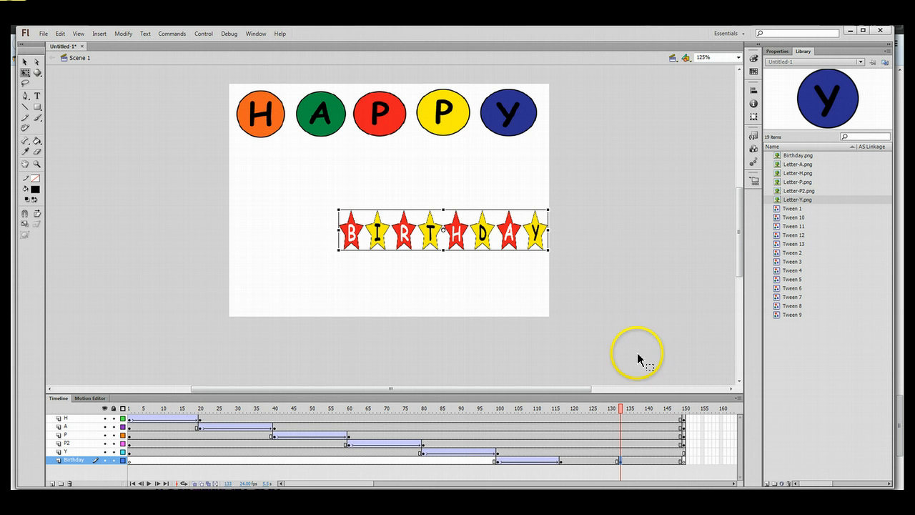
left_click(446, 233)
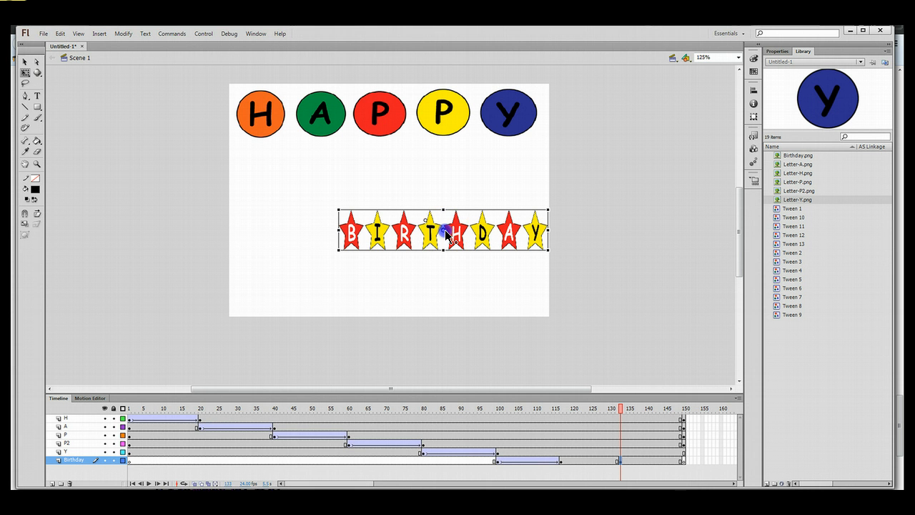
left_click_drag(433, 232, 329, 167)
left_click(25, 63)
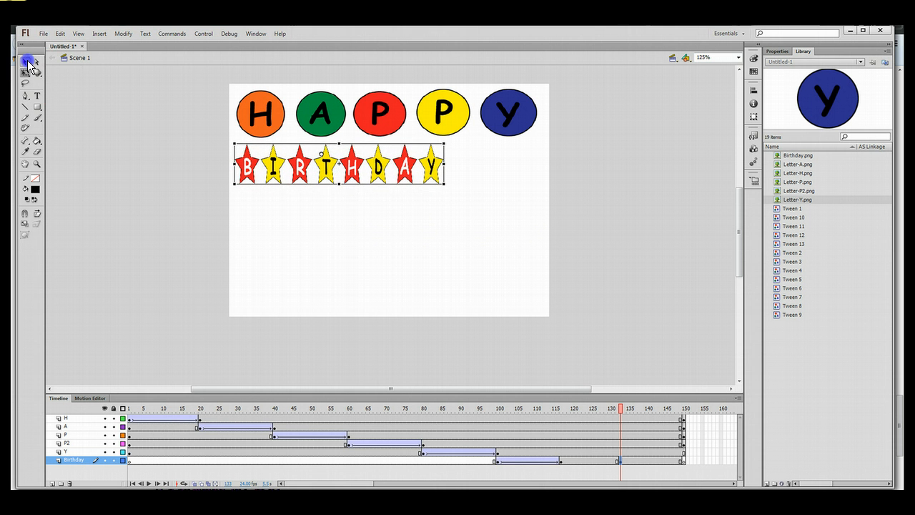
Classic-tween frames 117 to 133 and shrink the banner to about two-thirds width at 133.
left_click(591, 461)
right_click(592, 462)
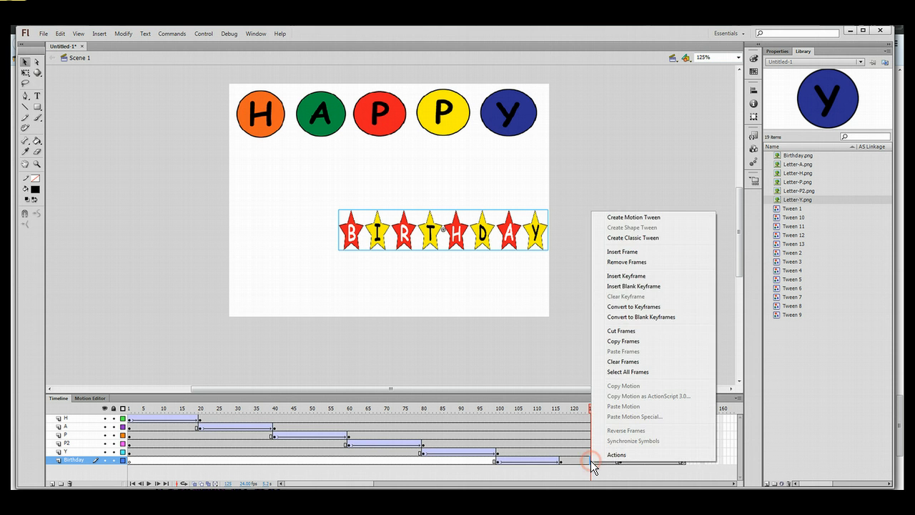
left_click(633, 237)
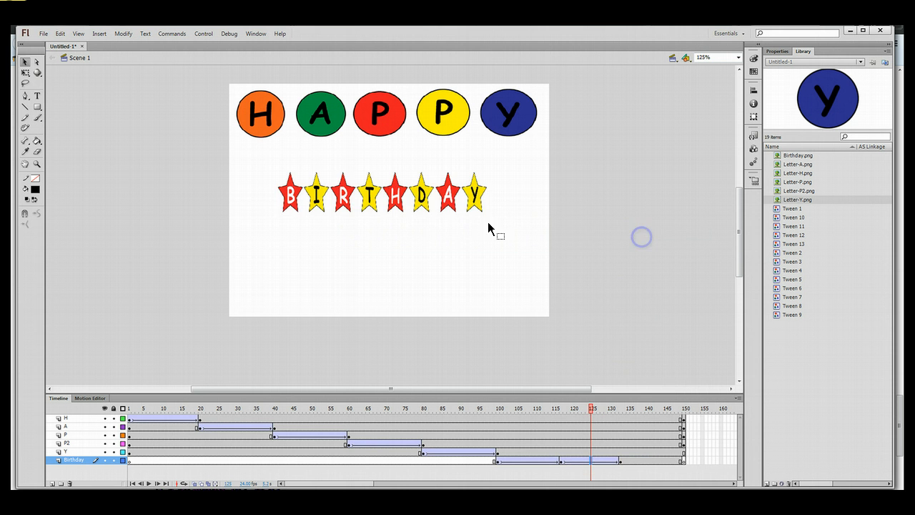
left_click(621, 462)
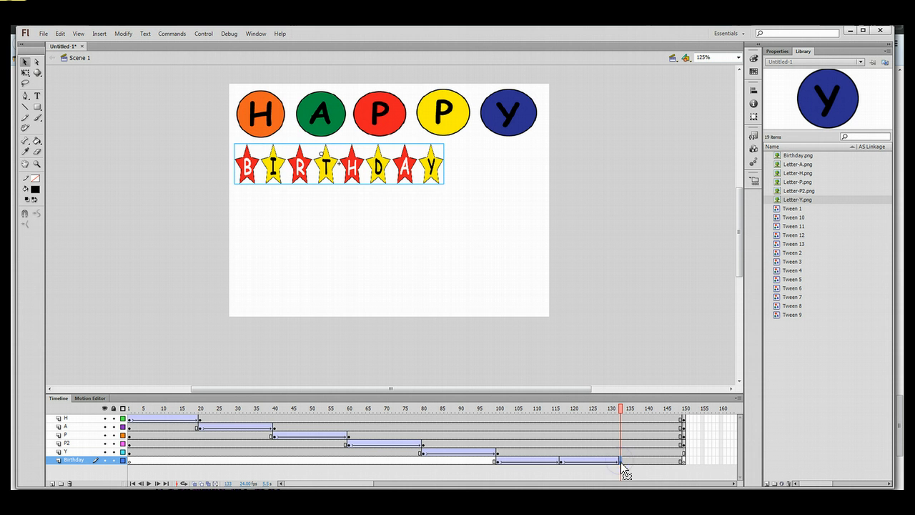
left_click(25, 73)
left_click_drag(443, 184, 400, 173)
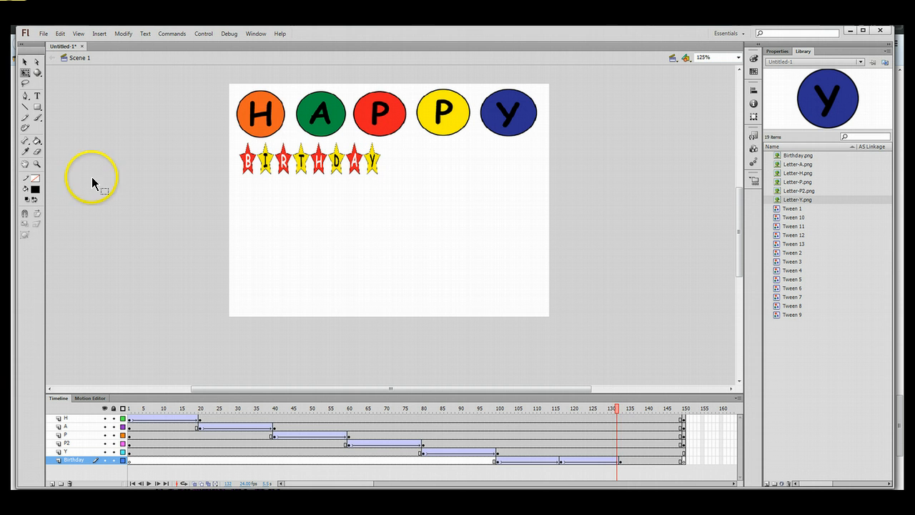
Add a keyframe at frame 149 and move the banner down toward the stage centre.
left_click(680, 461)
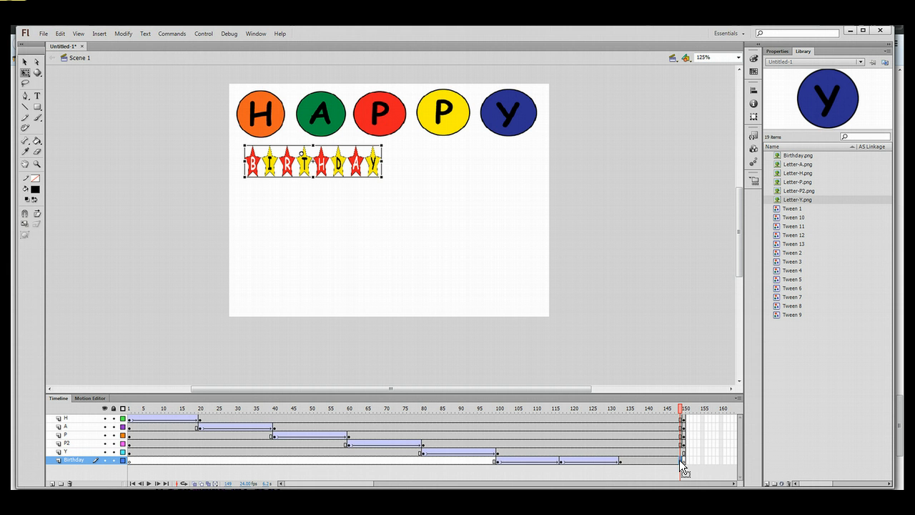
right_click(680, 461)
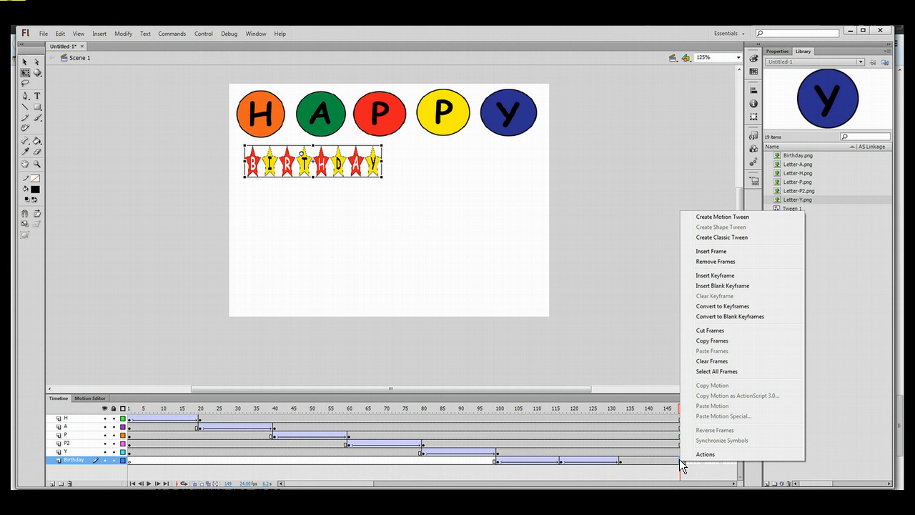
left_click(705, 307)
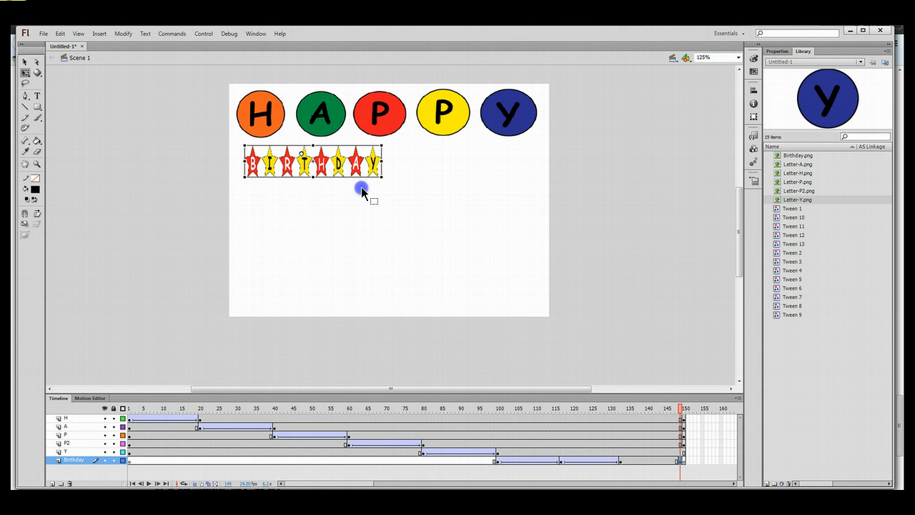
left_click(23, 64)
left_click_drag(317, 159, 401, 205)
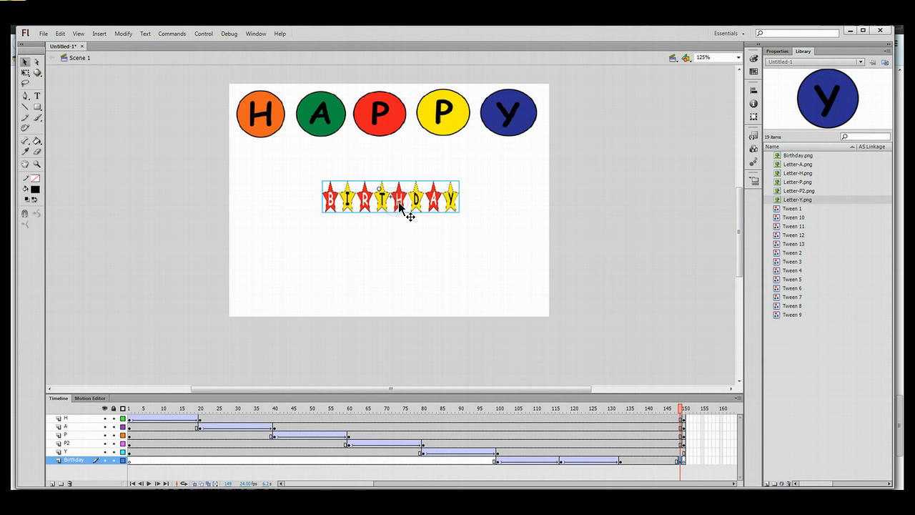
Classic-tween the banner from frame 133 to 149 and select it at frame 149 with Free Transform.
left_click(648, 458)
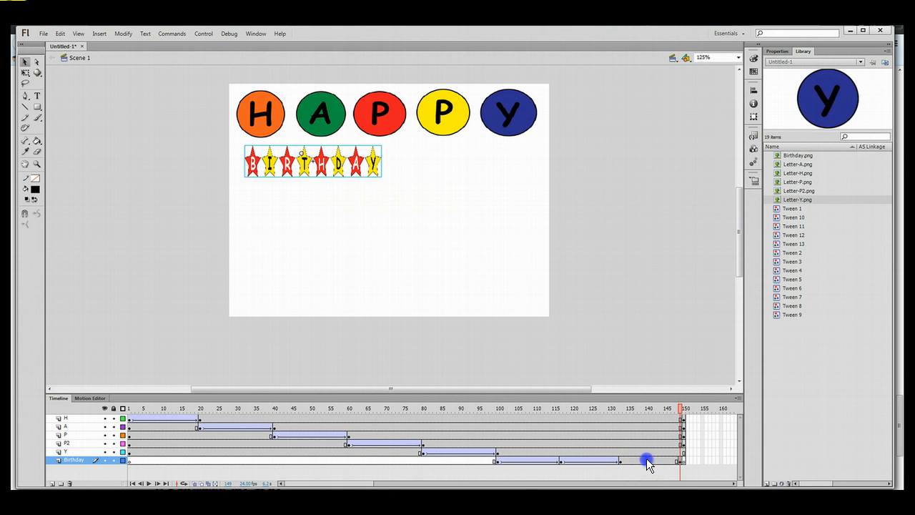
right_click(647, 459)
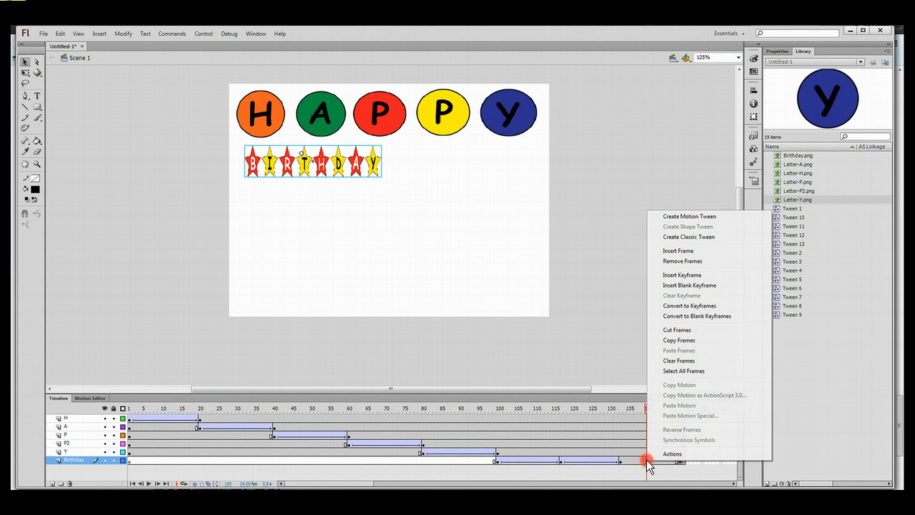
left_click(706, 236)
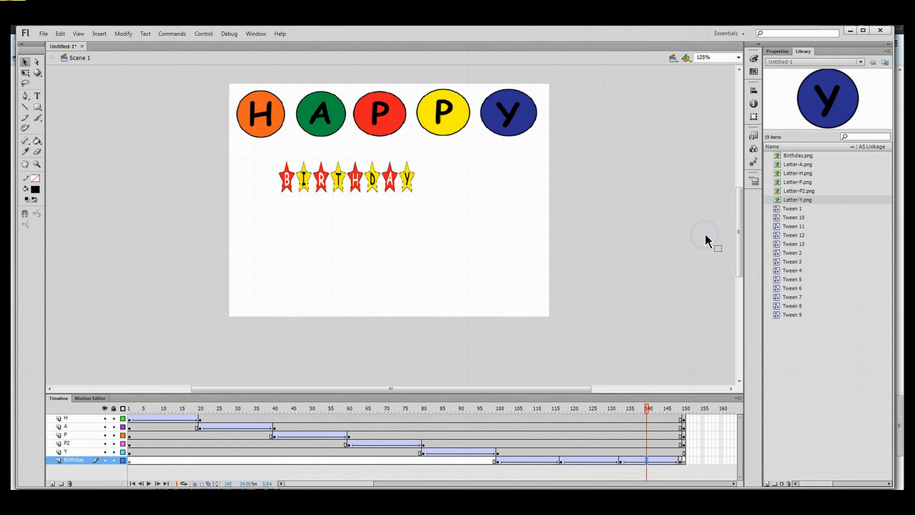
left_click(680, 461)
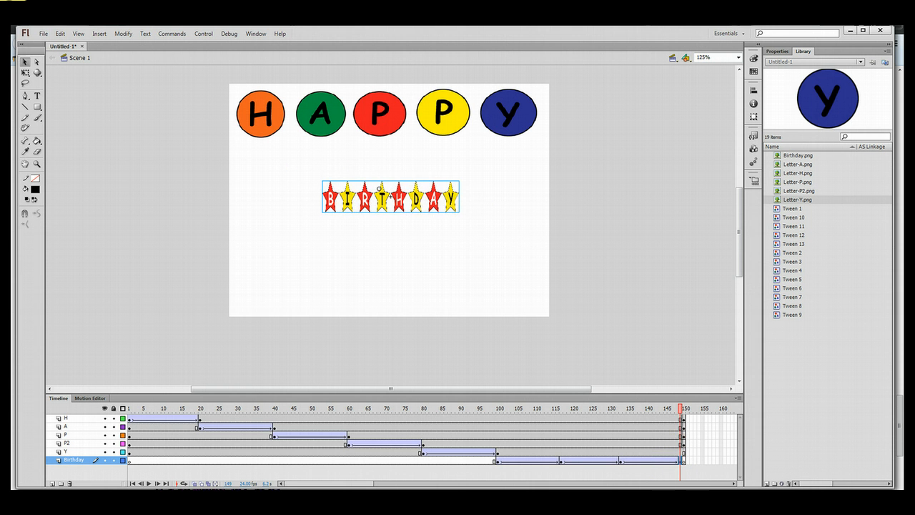
left_click(24, 74)
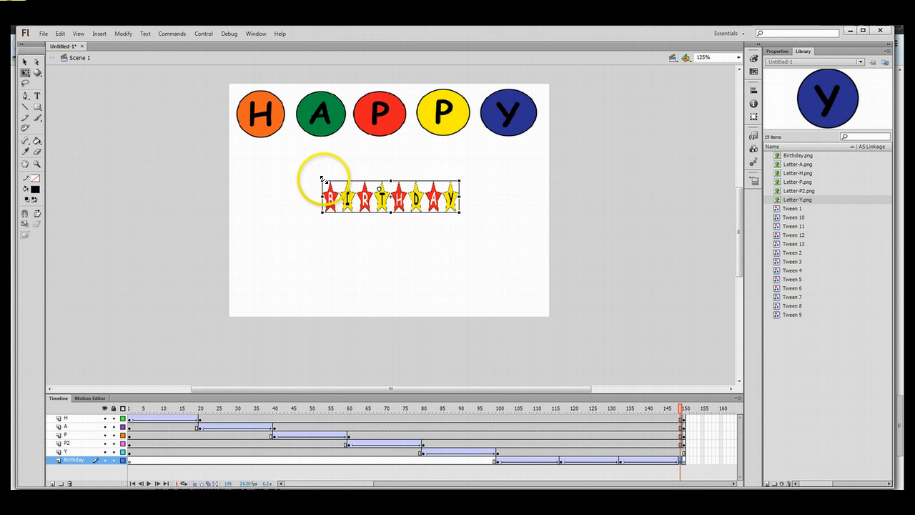
Scale the banner up to span the stage width just beneath HAPPY, then scrub to preview the growth.
left_click_drag(324, 181, 274, 163)
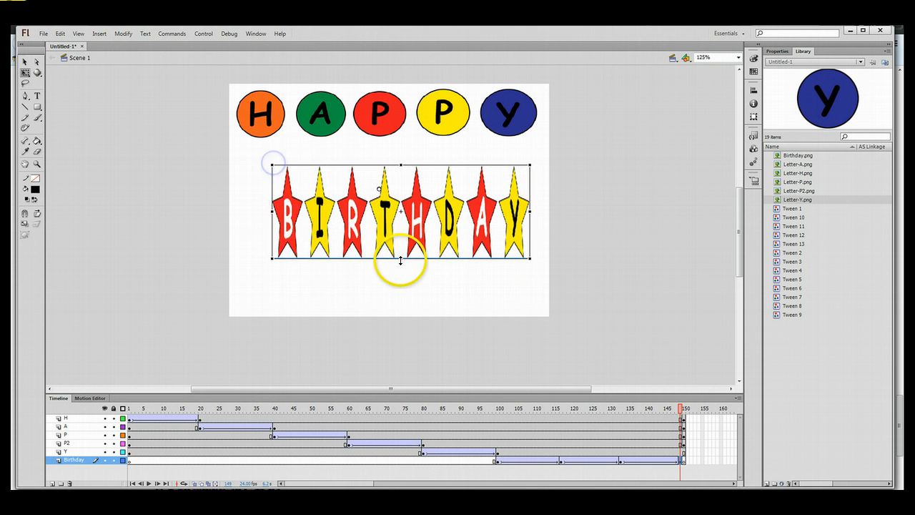
left_click_drag(401, 261, 401, 244)
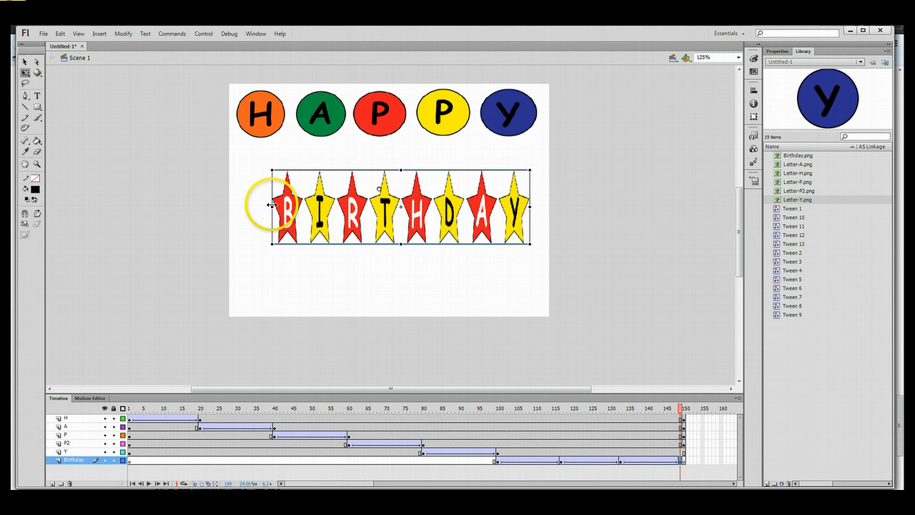
left_click_drag(272, 207, 244, 207)
left_click_drag(412, 235, 399, 217)
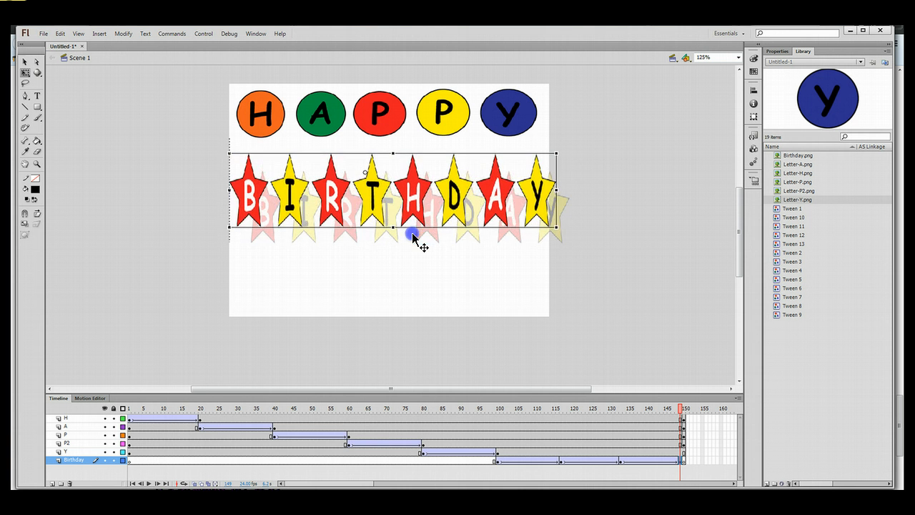
left_click_drag(556, 189, 546, 189)
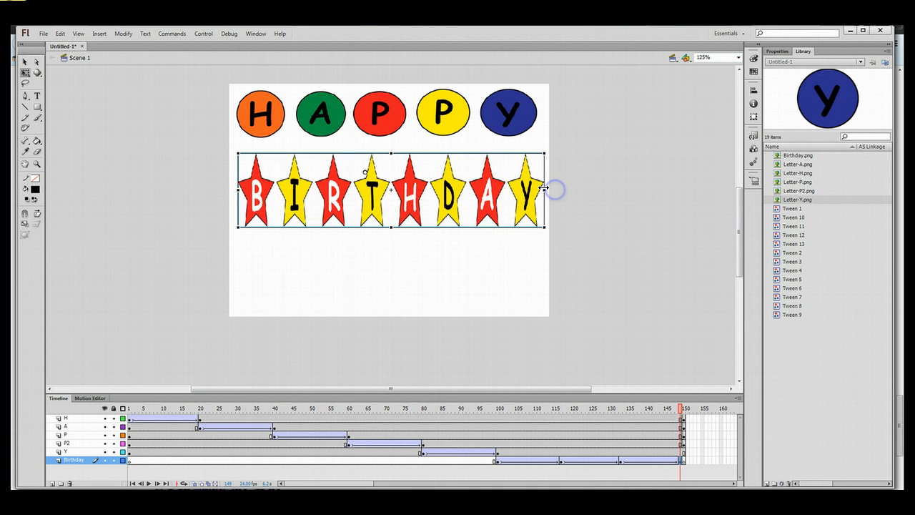
left_click_drag(408, 208, 409, 199)
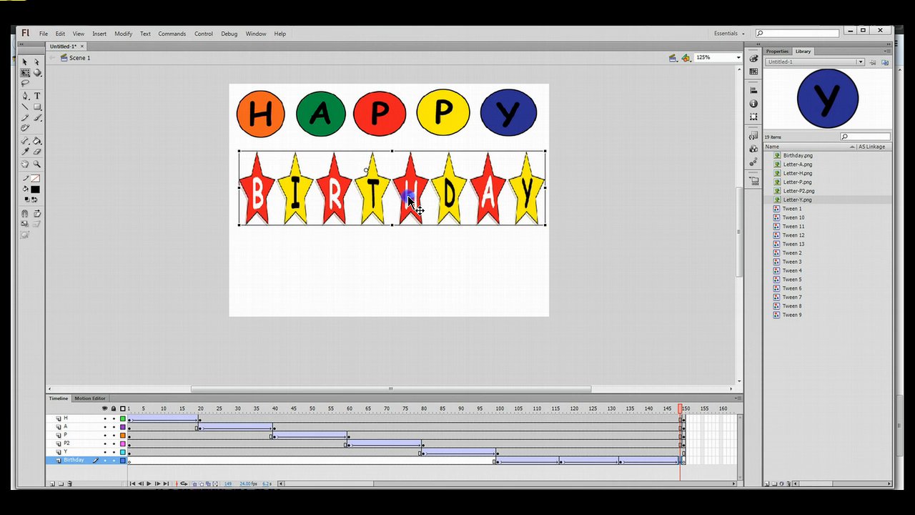
left_click(393, 299)
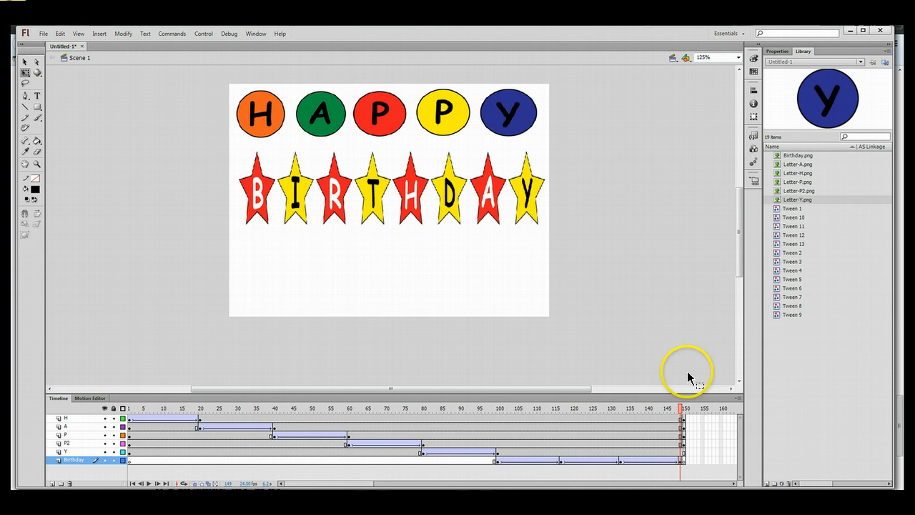
left_click_drag(680, 411, 648, 409)
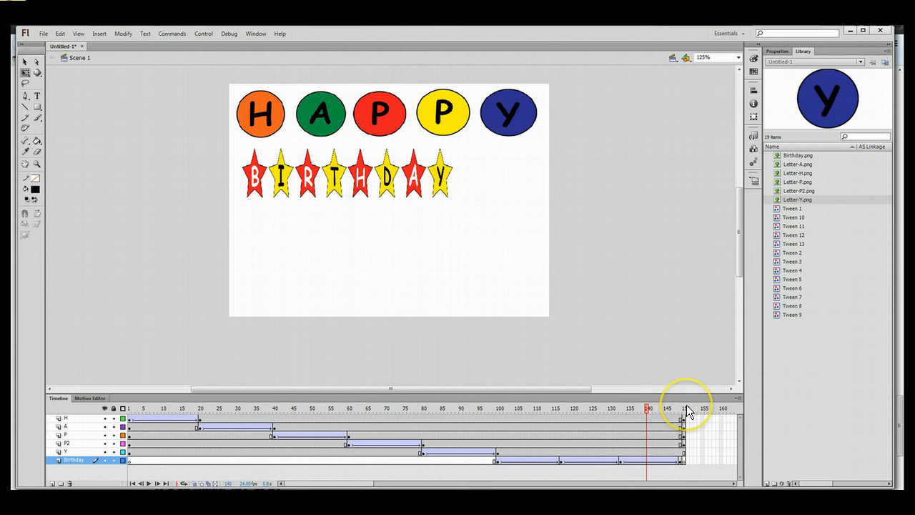
Check the BIRTHDAY stars at frames 149–150, then play from frame 134 and from frame 1.
left_click(686, 408)
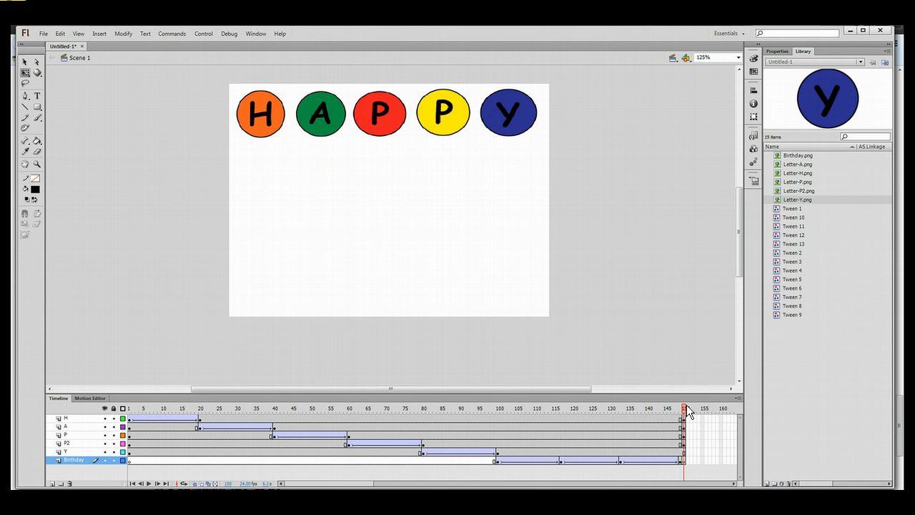
left_click(680, 462)
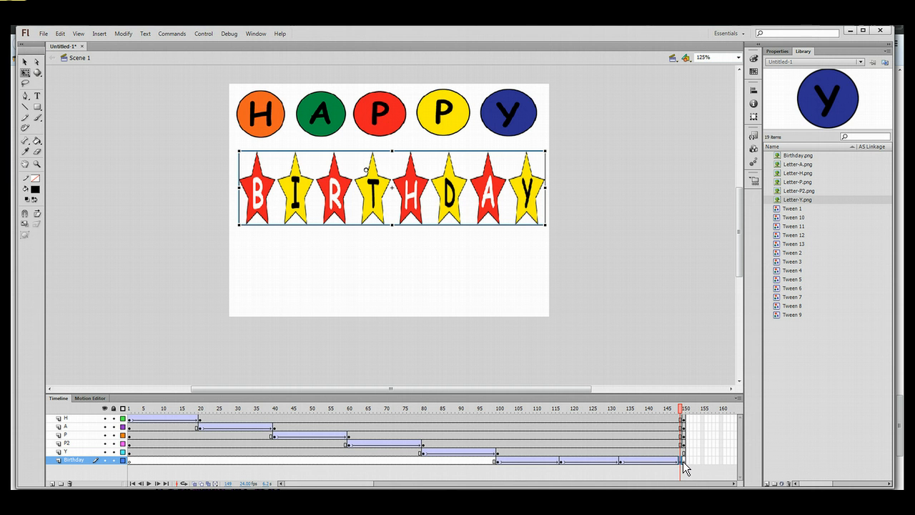
left_click(680, 460)
left_click(683, 460)
left_click(624, 461)
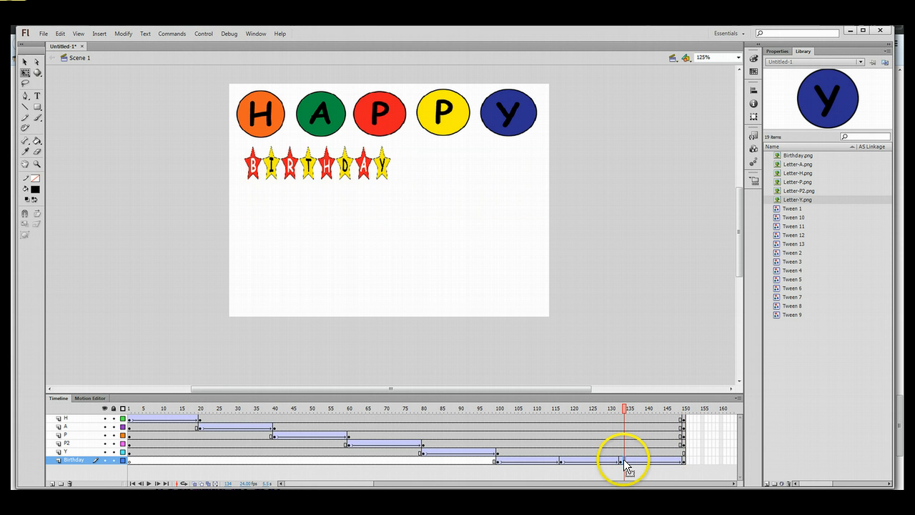
key("Return")
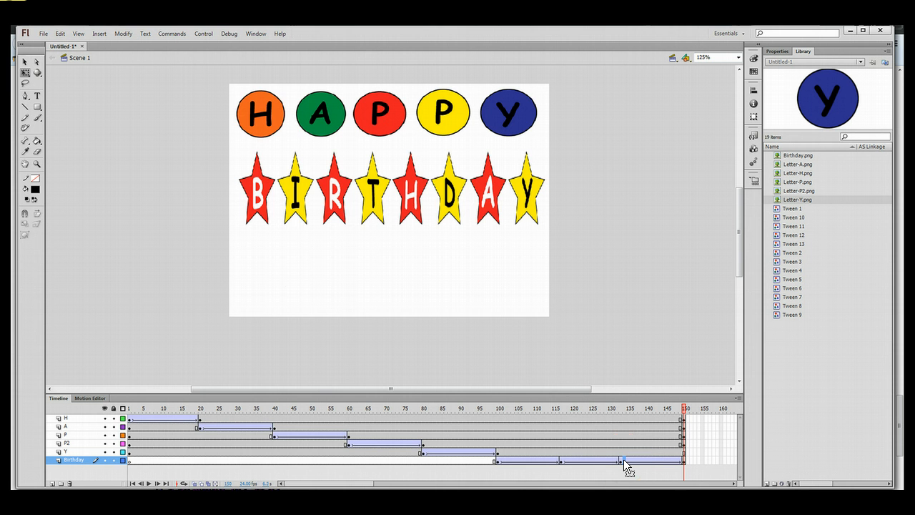
key("Return")
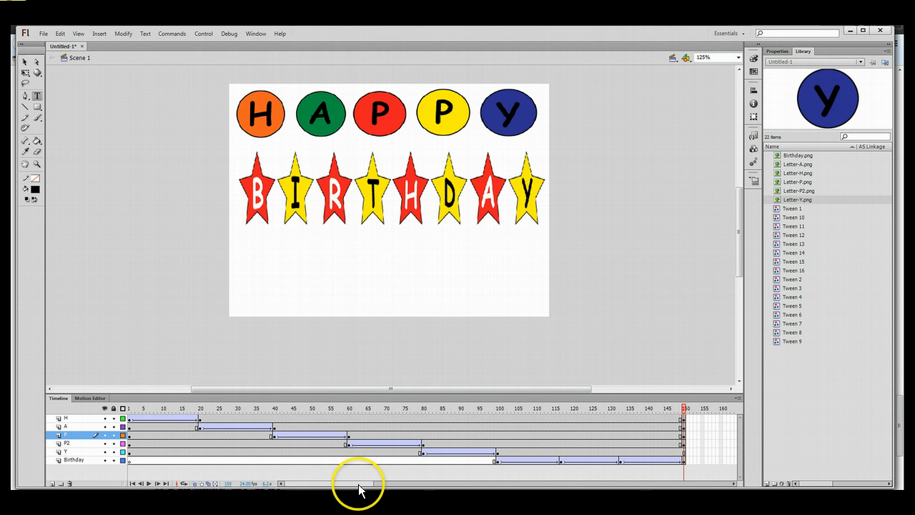
Extend every layer's final frame from 150 out to frame 175.
left_click_drag(357, 486, 427, 486)
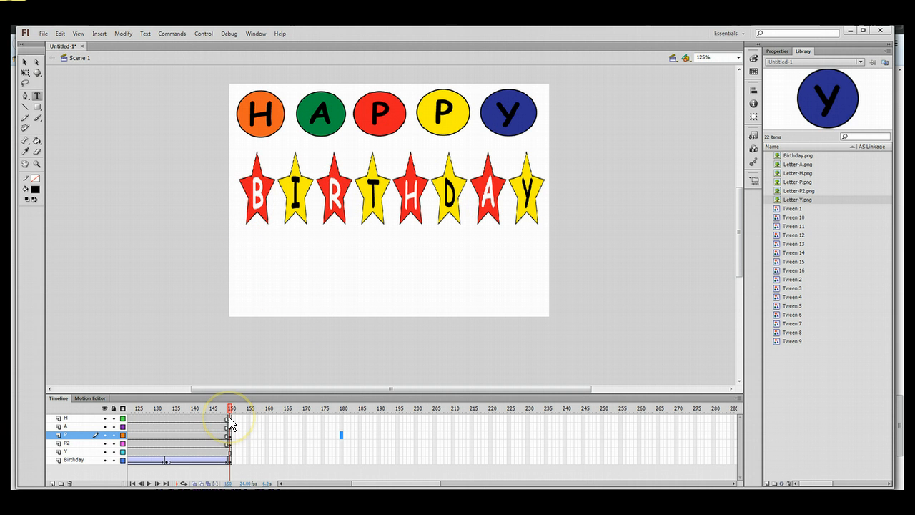
left_click_drag(229, 417, 229, 460)
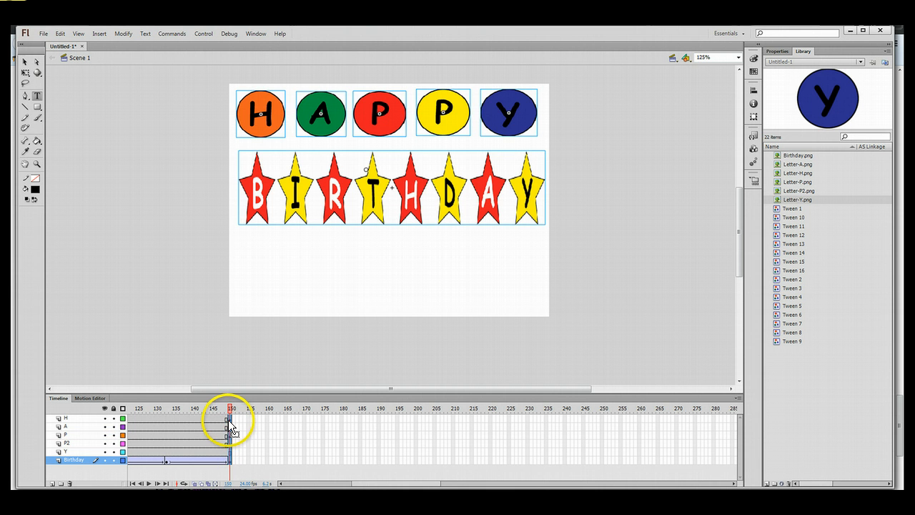
left_click_drag(229, 418, 323, 420)
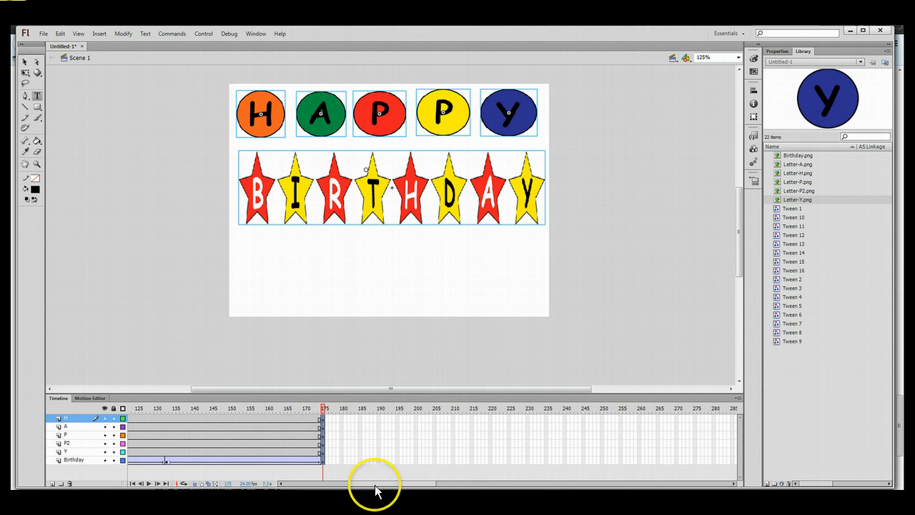
Pull the Birthday growth tween's end back to frame 150 and scrub to verify it.
left_click_drag(374, 486, 358, 485)
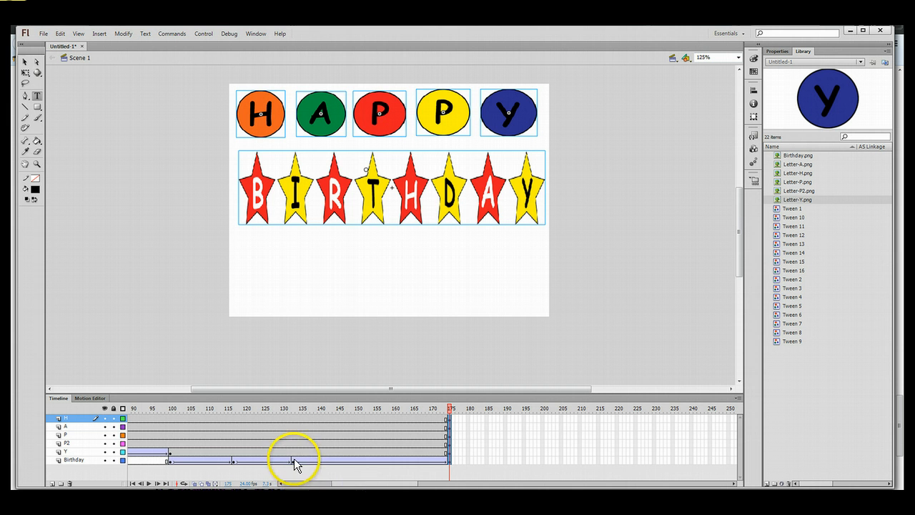
left_click(472, 457)
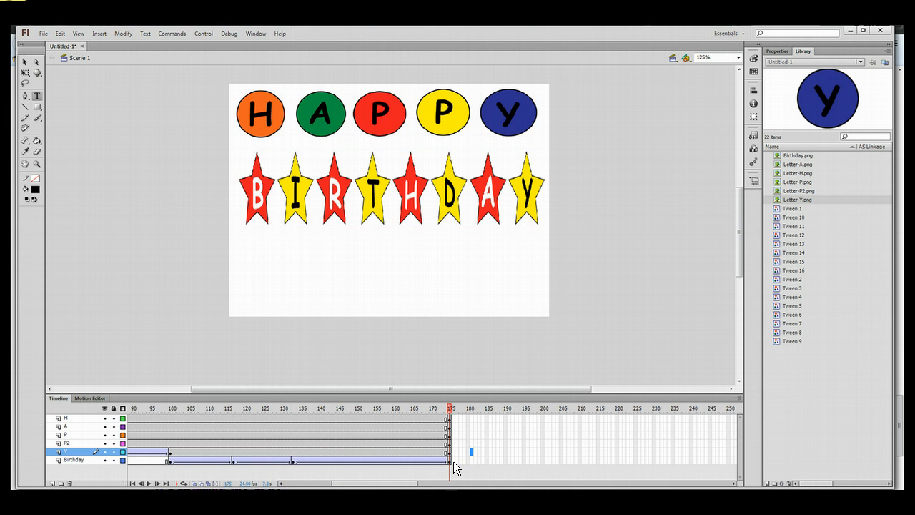
left_click(449, 461)
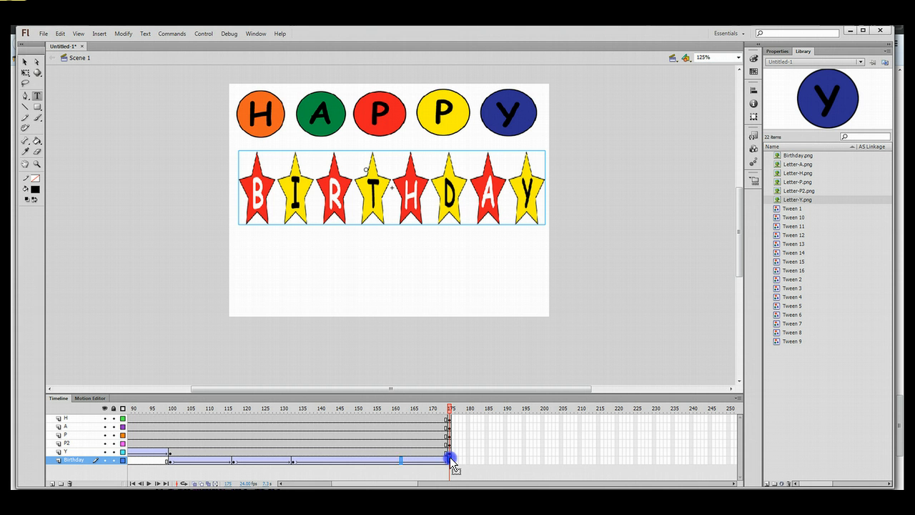
left_click_drag(449, 457, 358, 459)
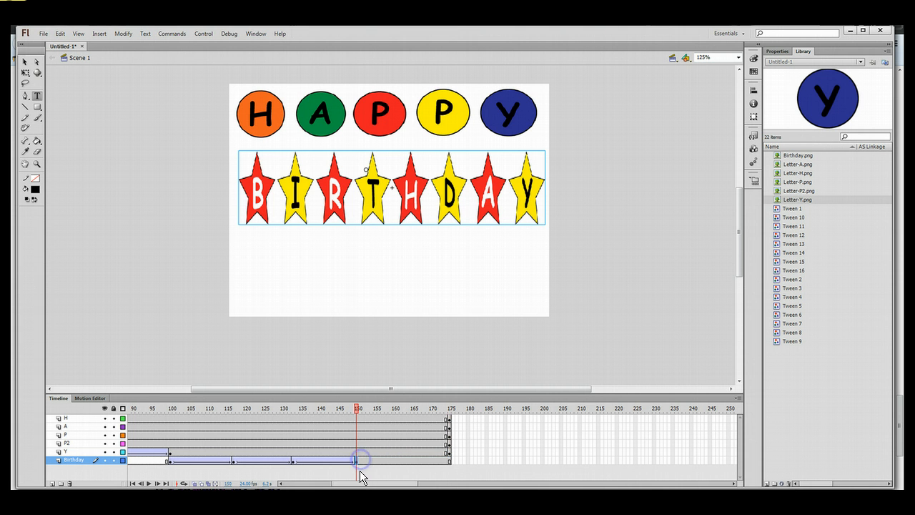
left_click(354, 407)
left_click_drag(354, 408, 450, 412)
Add a new layer below Birthday and name it Text.
left_click_drag(394, 482, 379, 487)
left_click(52, 483)
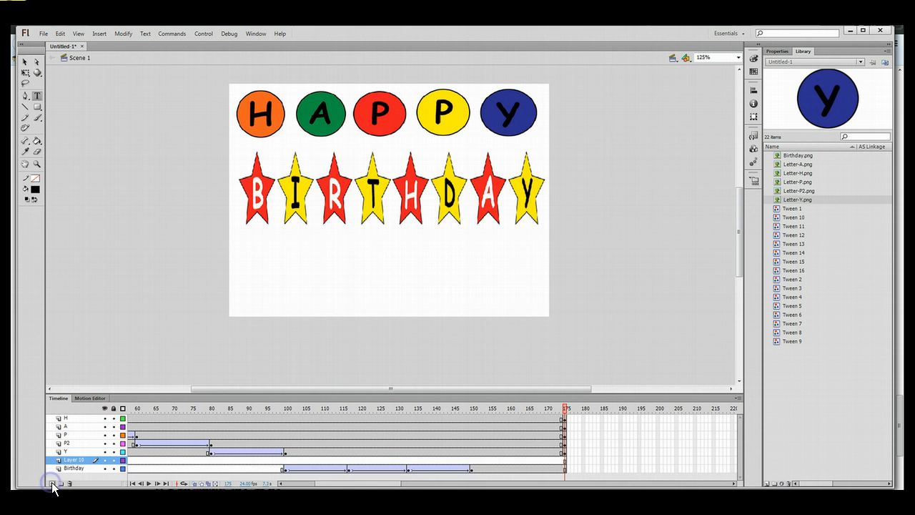
left_click_drag(71, 460, 76, 469)
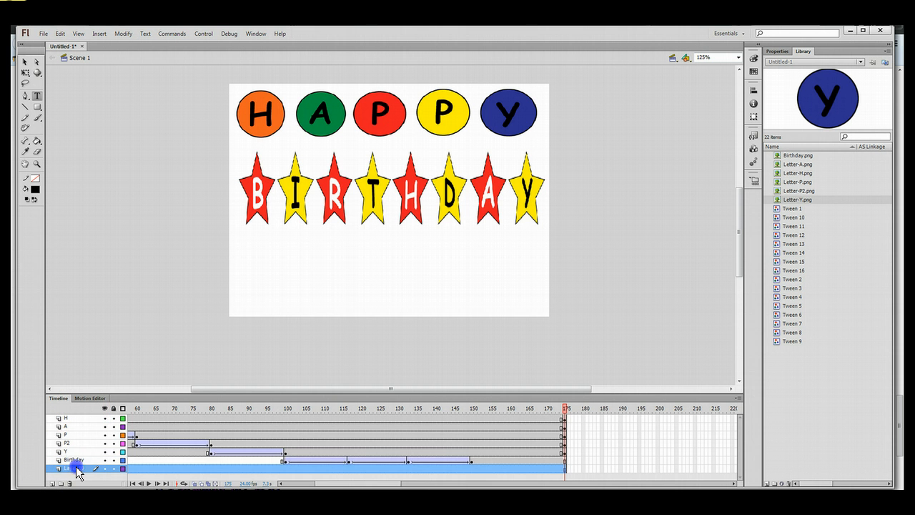
type("tEXT")
left_click(120, 467)
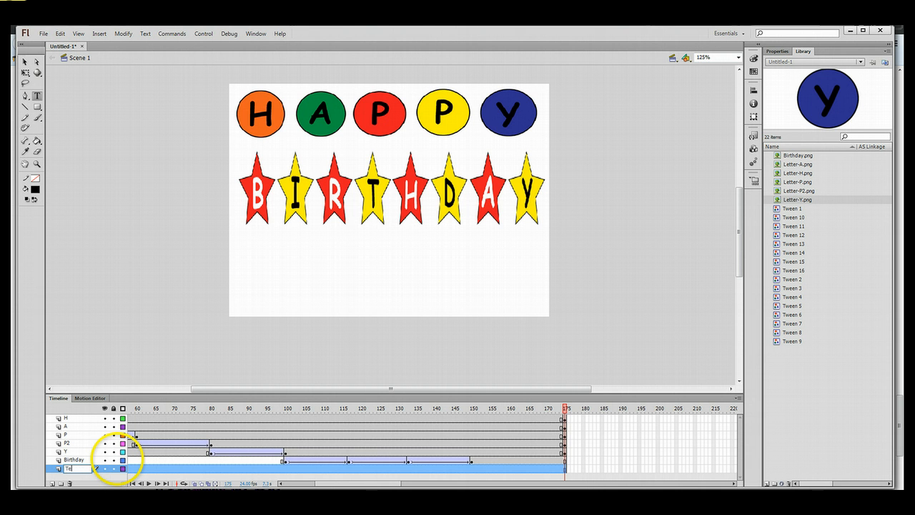
Select frame 150 on the Text layer.
left_click(576, 460)
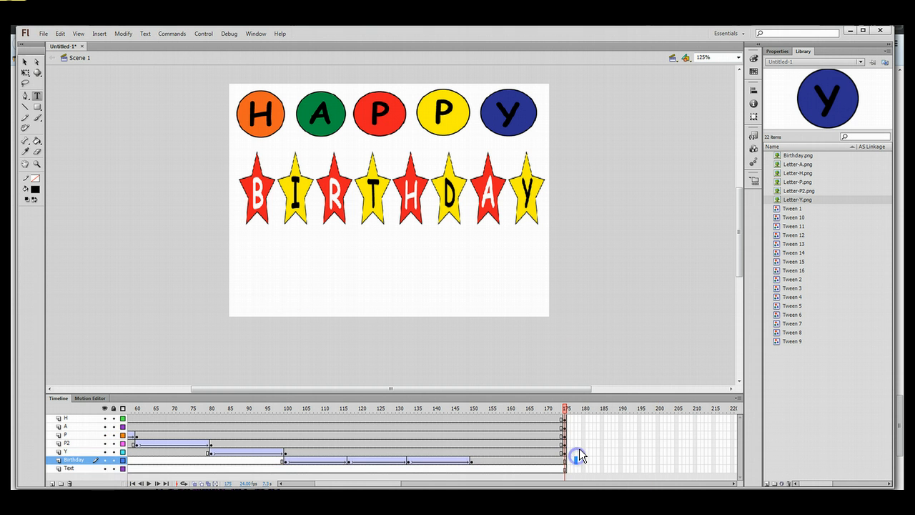
left_click(75, 468)
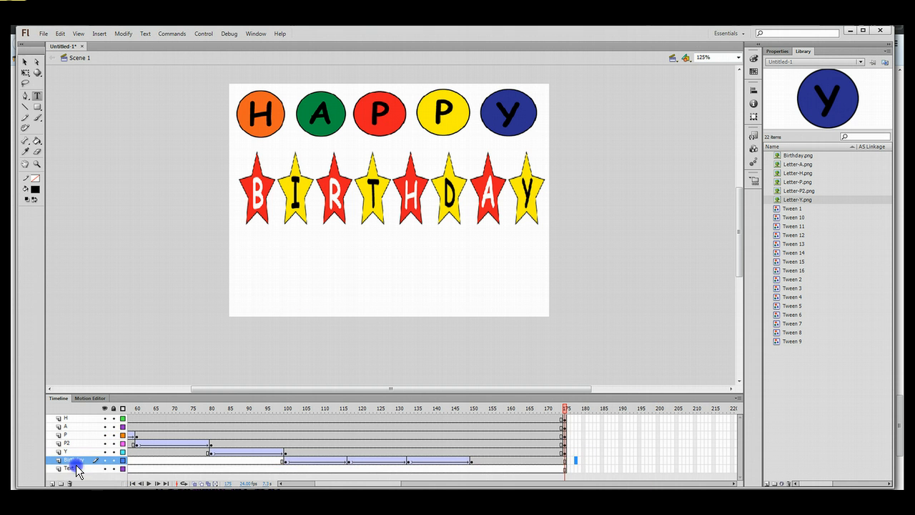
left_click(473, 467)
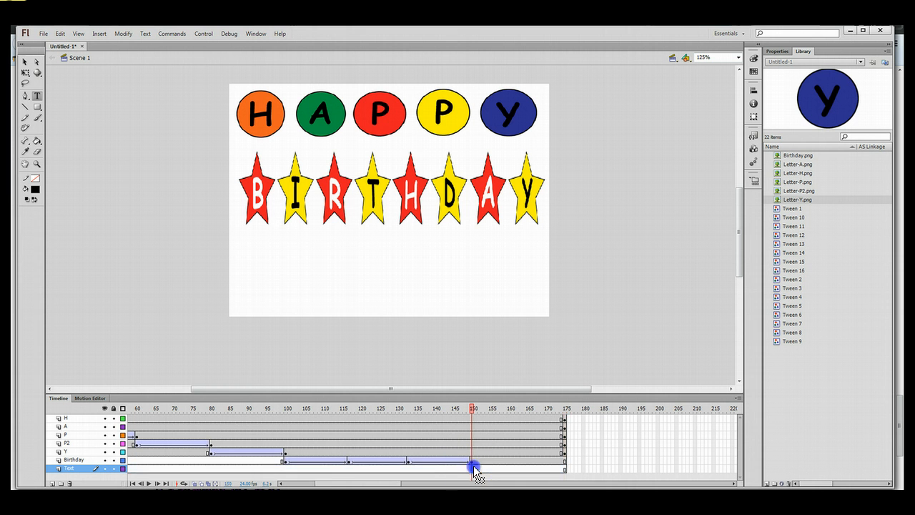
left_click(475, 466)
Insert a keyframe at Text layer frame 150 and draw a wide text box below the stars.
right_click(475, 466)
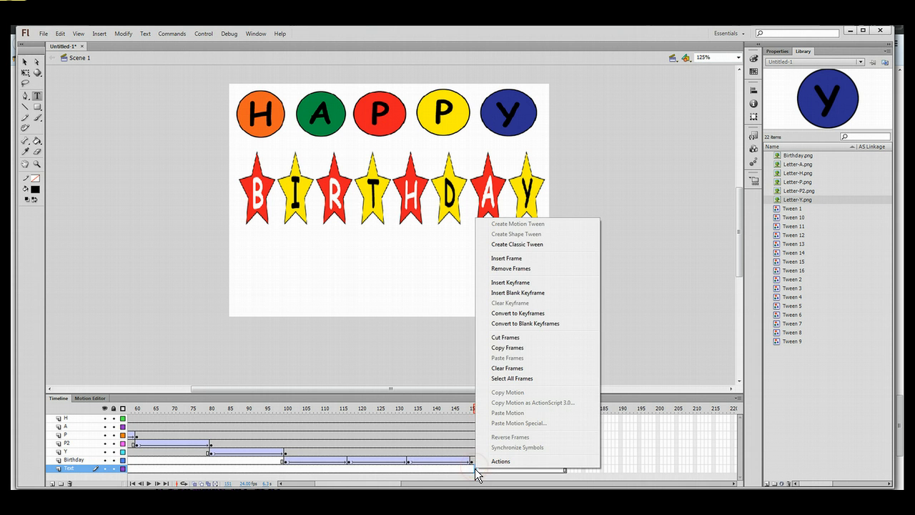
left_click(497, 316)
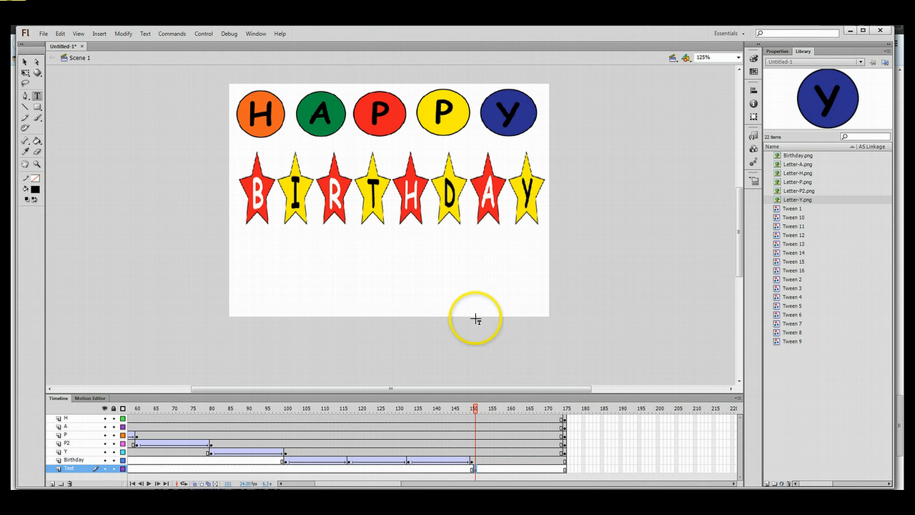
left_click(37, 95)
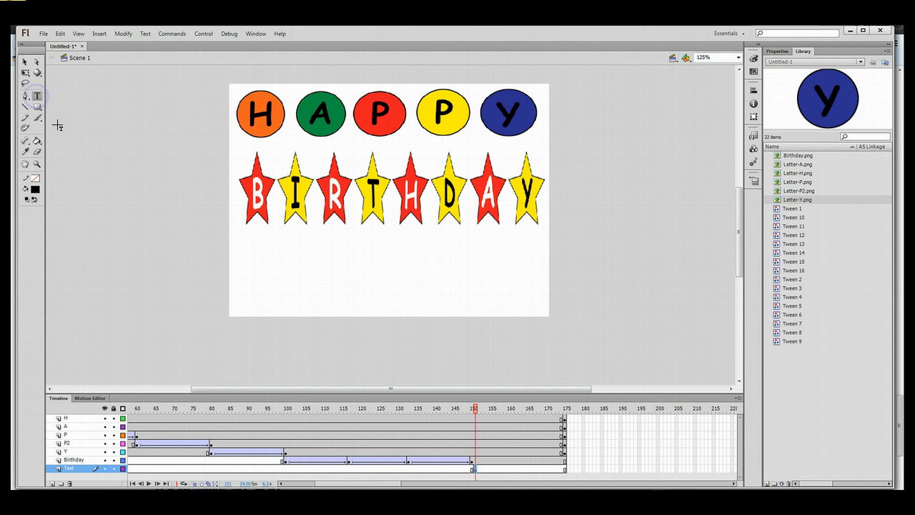
left_click(273, 252)
left_click_drag(274, 251, 513, 284)
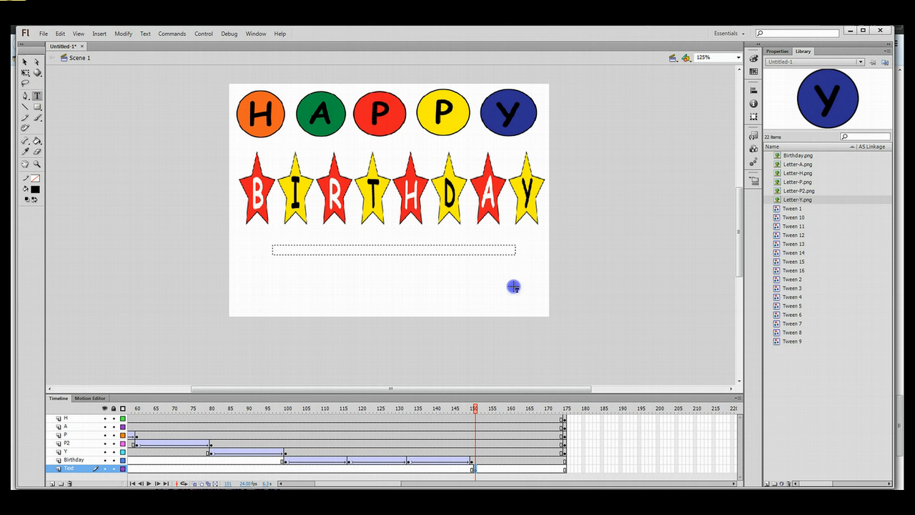
left_click(352, 252)
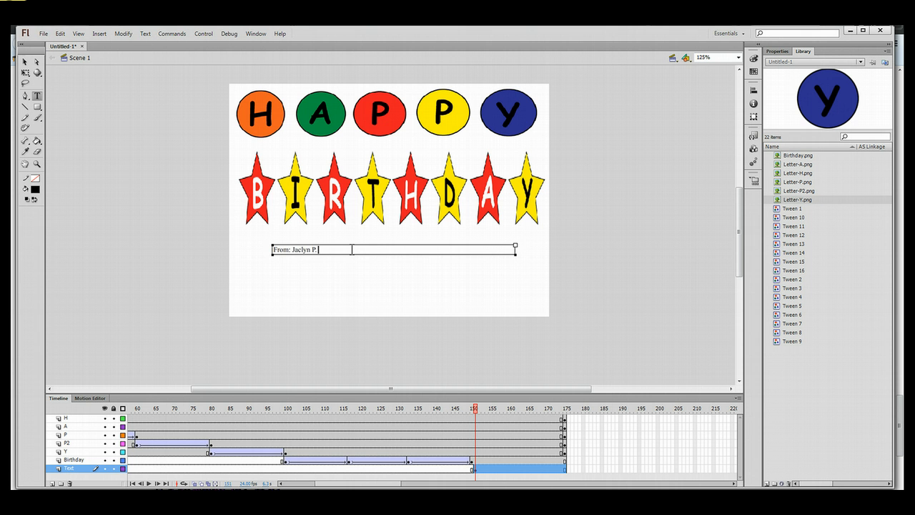
Set the sender text to bold Comic Sans MS at 48 pt.
left_click_drag(266, 250, 320, 250)
left_click(144, 34)
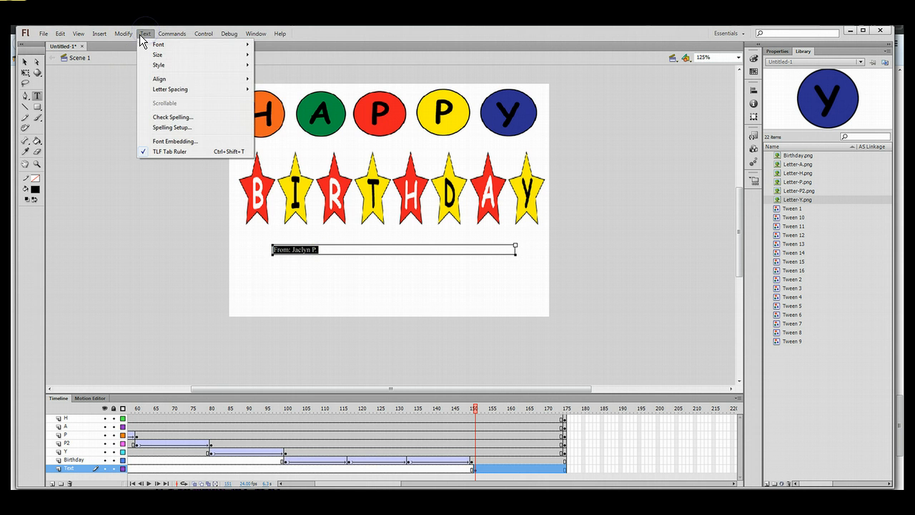
mouse_move(200, 45)
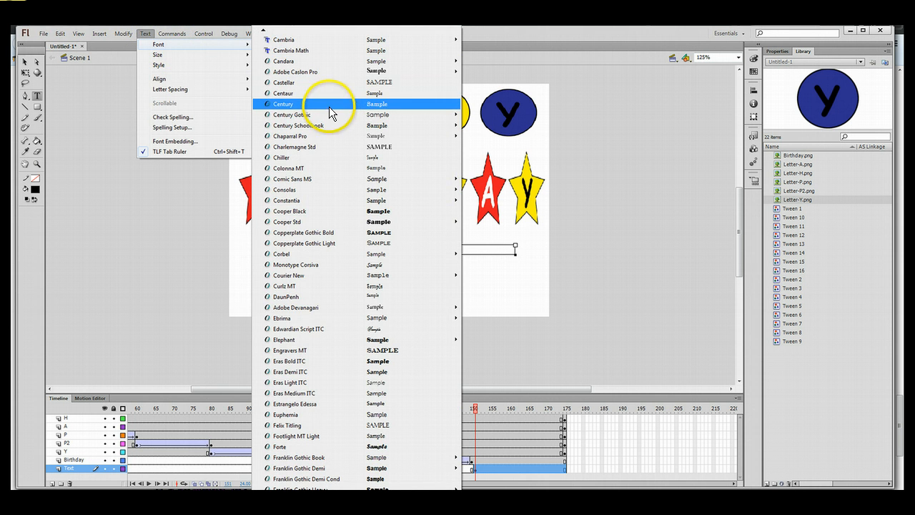
mouse_move(333, 180)
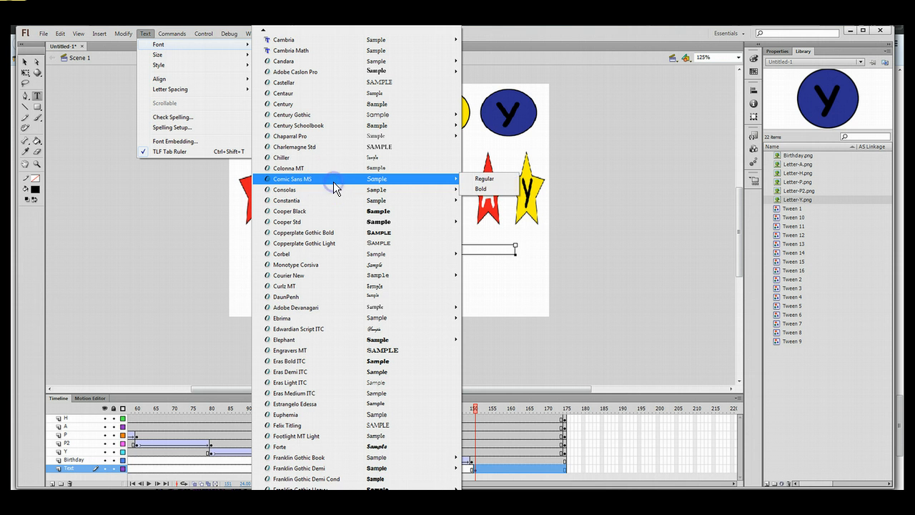
left_click(496, 188)
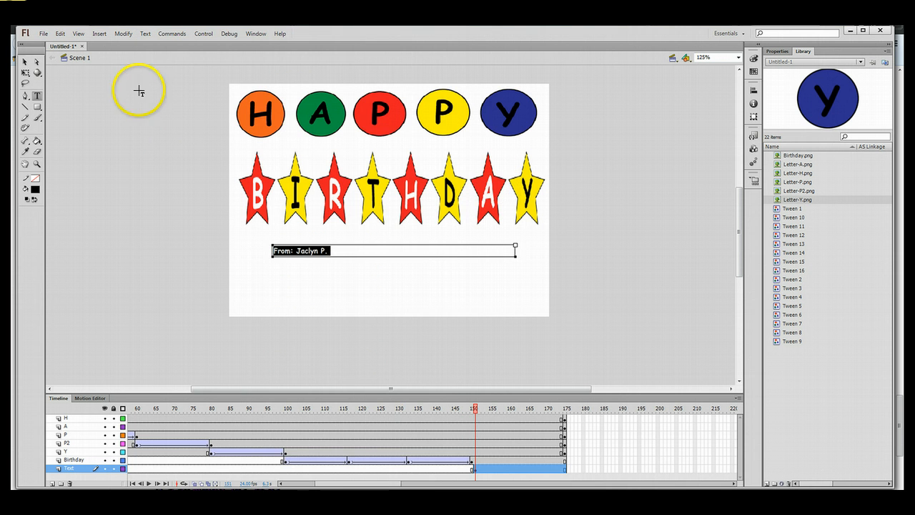
left_click(146, 34)
mouse_move(243, 55)
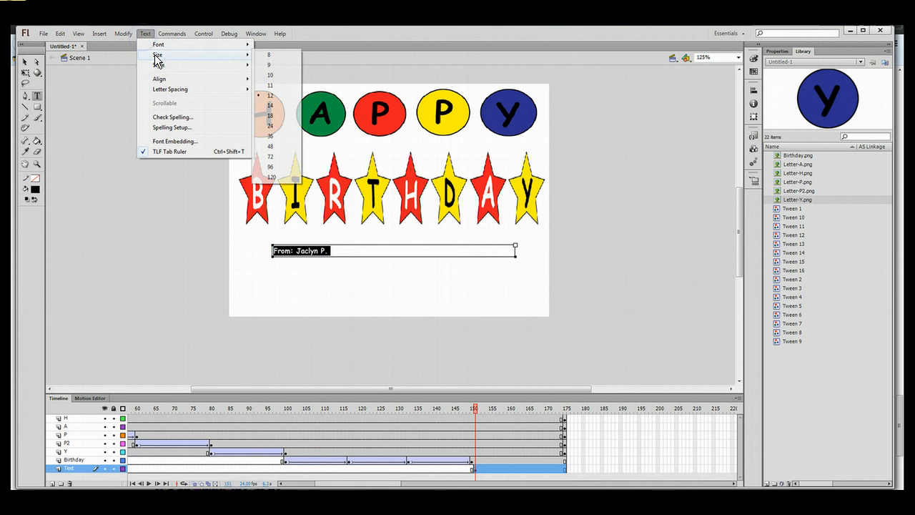
left_click(270, 156)
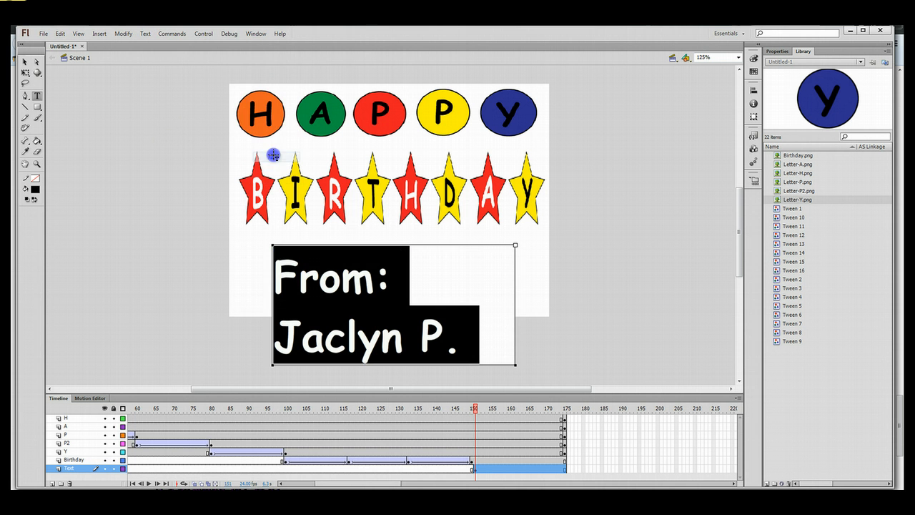
left_click(146, 33)
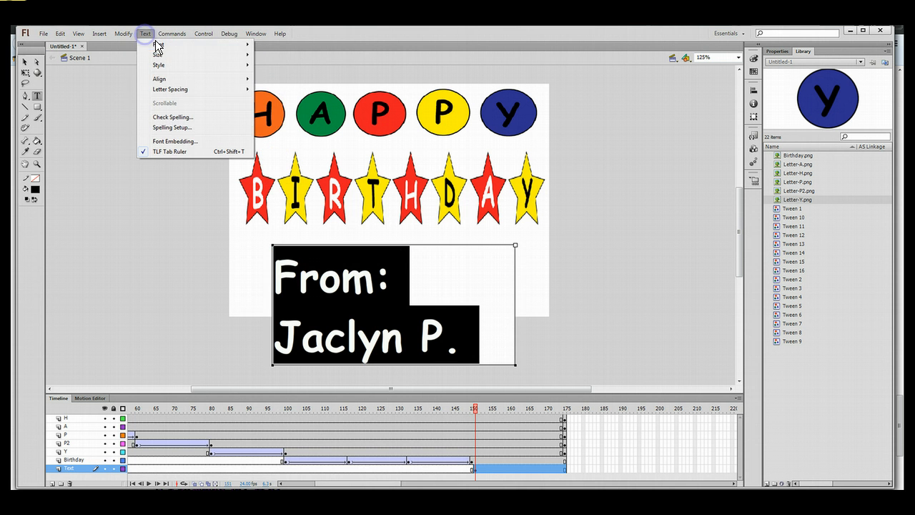
mouse_move(160, 52)
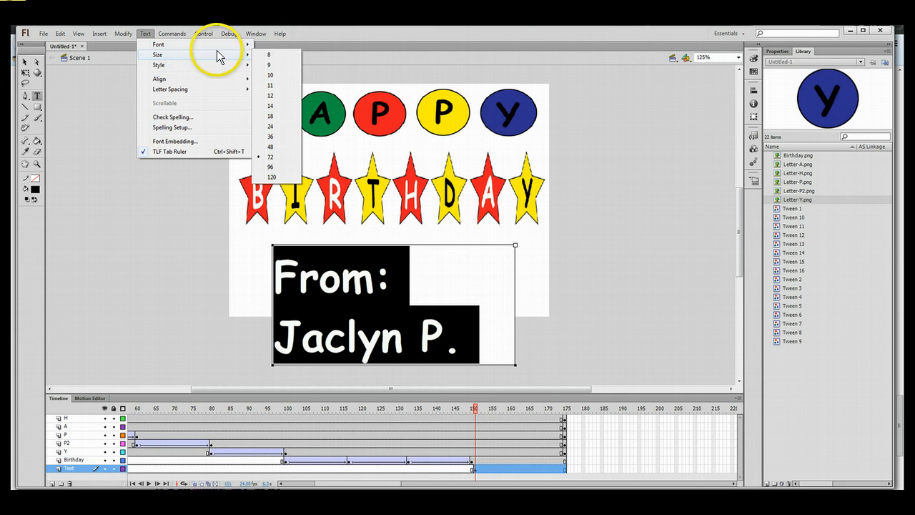
left_click(285, 147)
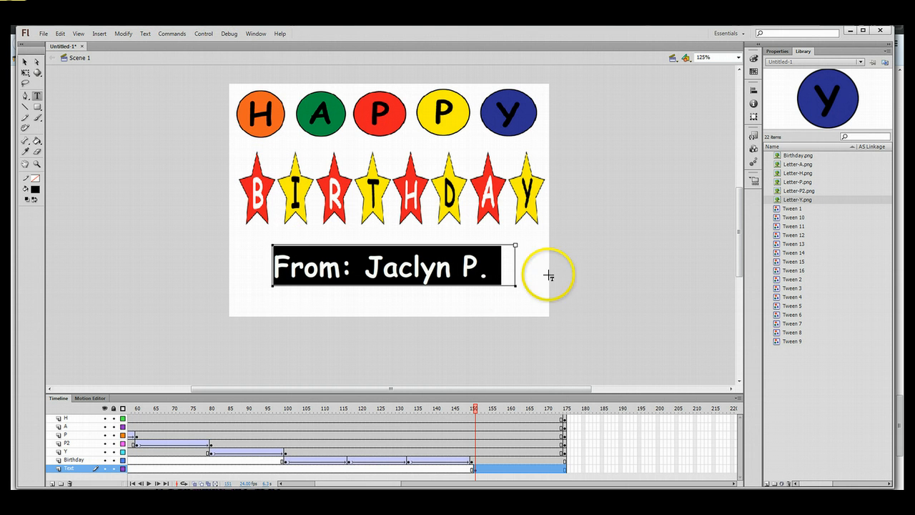
Centre-align the sender text within its text box.
left_click(143, 34)
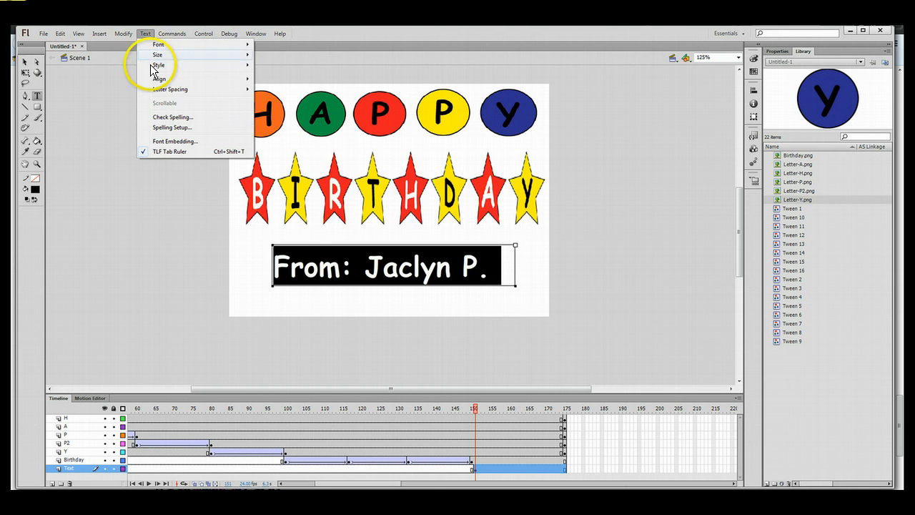
mouse_move(158, 78)
left_click(317, 90)
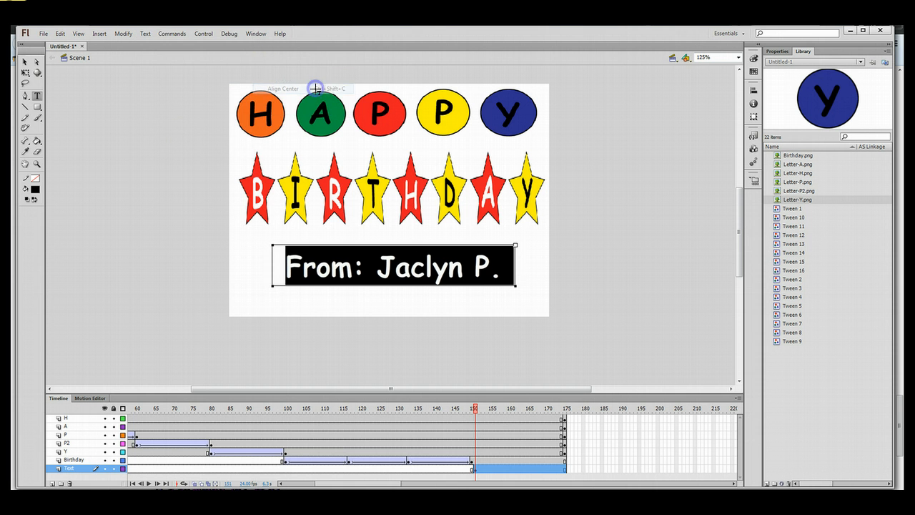
left_click(508, 304)
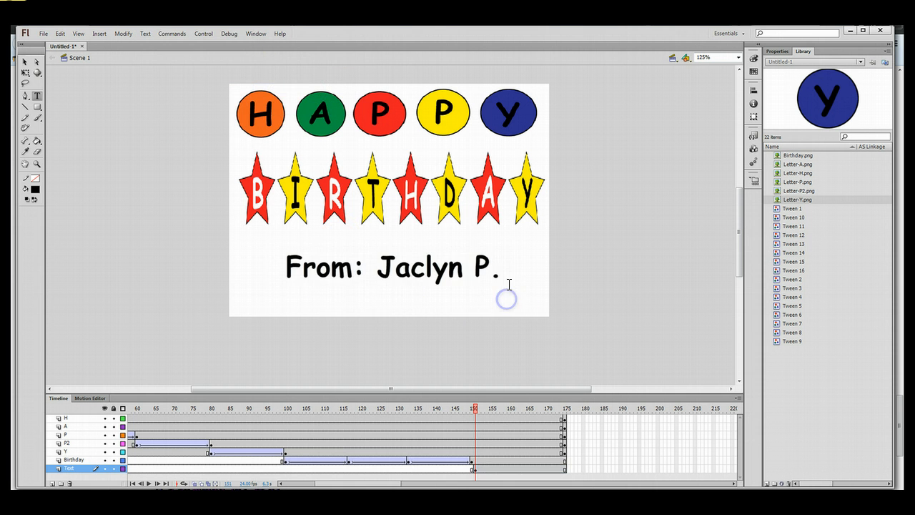
left_click(503, 267)
Widen the sender text box to the right and nudge it slightly up-left under the stars.
mouse_move(515, 245)
left_mouse_down()
mouse_move(540, 245)
mouse_move(528, 244)
left_mouse_up()
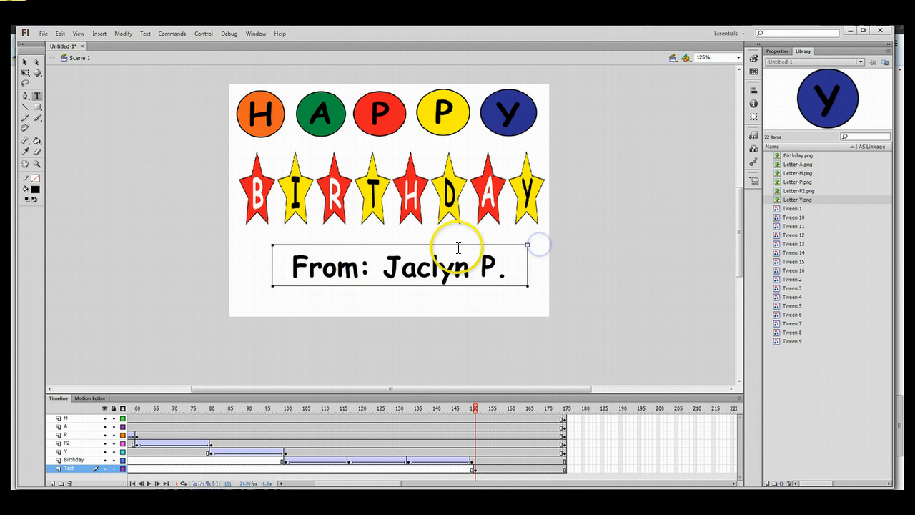
left_click(25, 64)
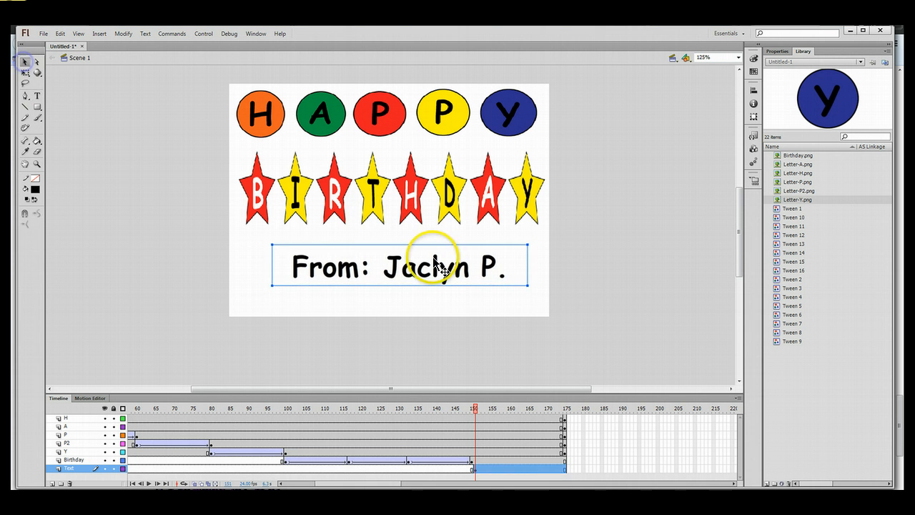
left_click_drag(434, 263, 425, 260)
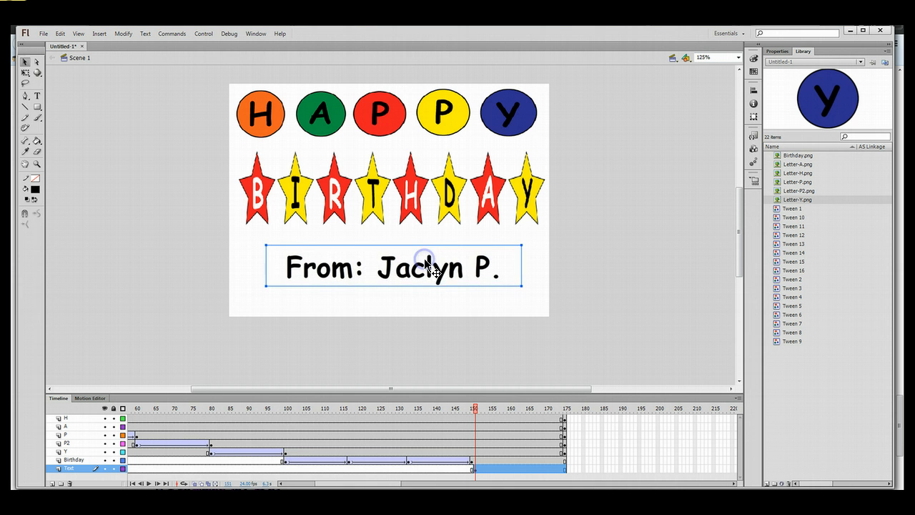
left_click(541, 270)
Scrub the timeline and play the full card animation from frame 1.
left_click_drag(475, 408, 442, 408)
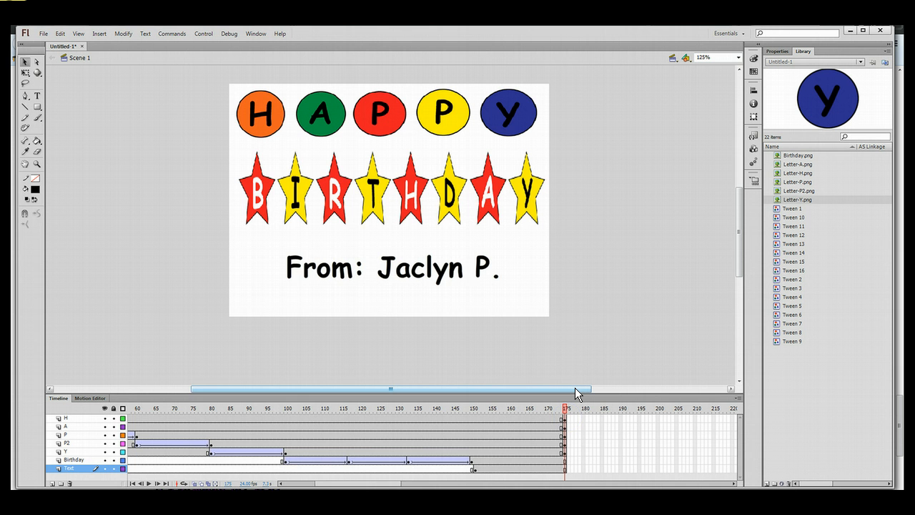
key("Return")
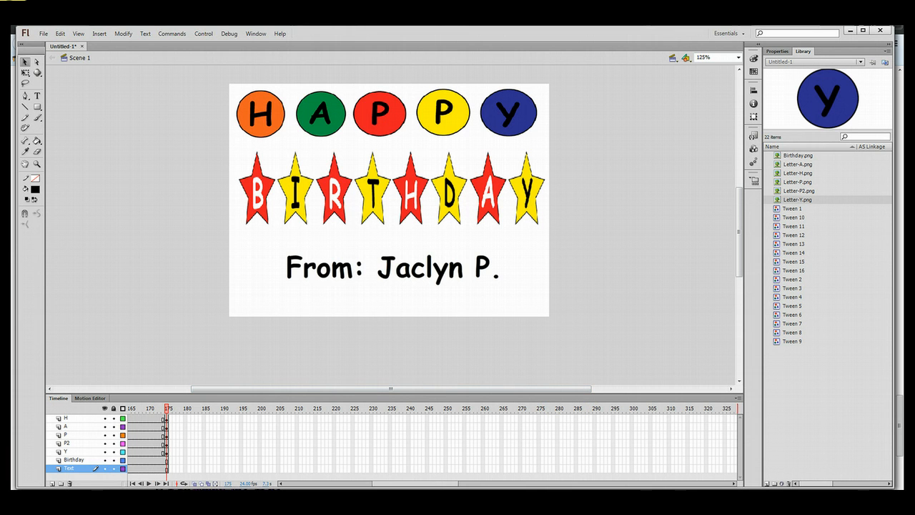
left_click_drag(432, 483, 323, 484)
Save the card to the Desktop as an .fla named with the author's surname plus _BirthdayCard.
left_click(44, 34)
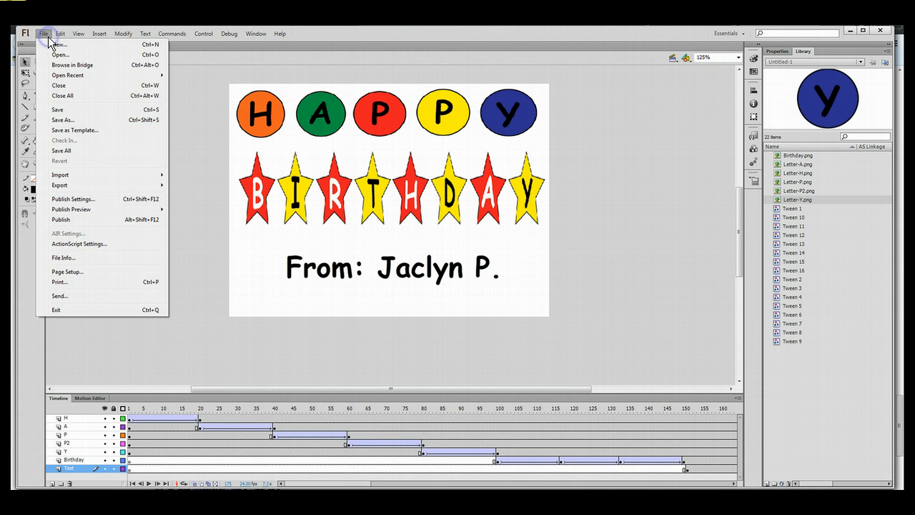
left_click(75, 120)
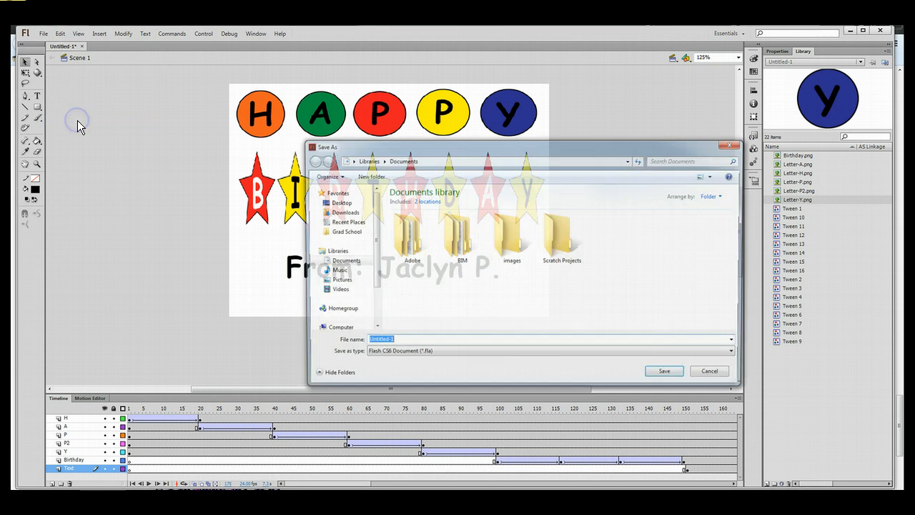
left_click(339, 203)
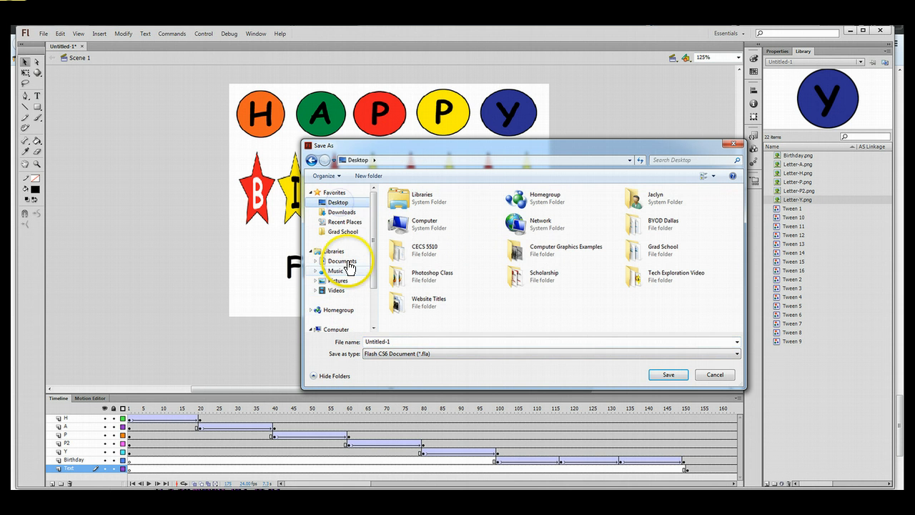
double_click(405, 339)
type("Paschell_BirthdayCard")
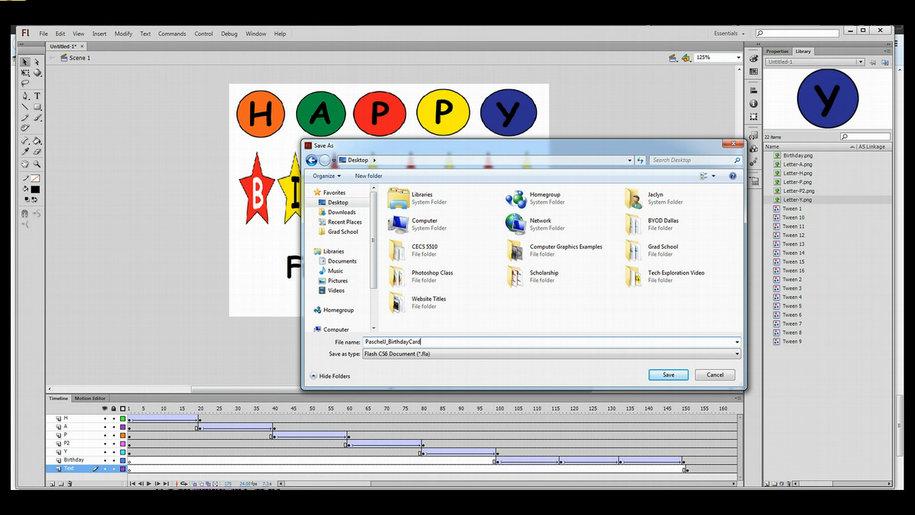
left_click(667, 374)
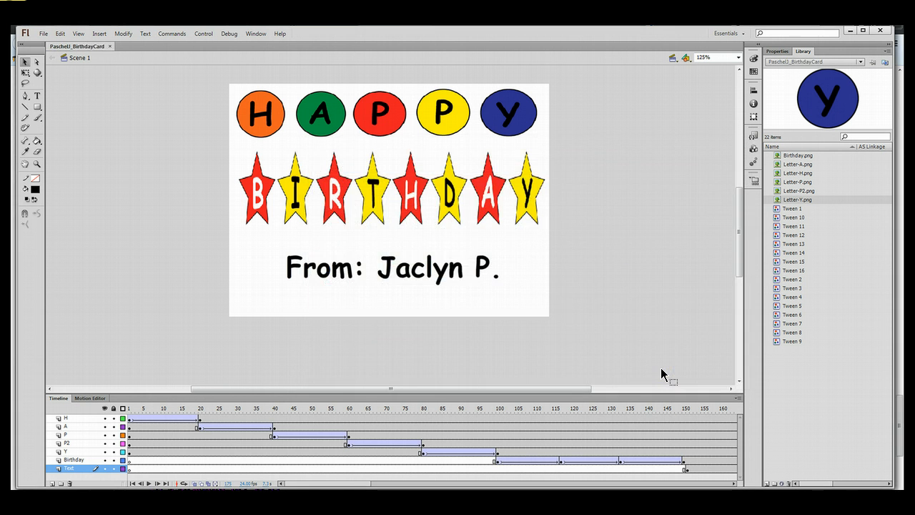
Export the movie to the Desktop as an Animated GIF, accepting the default GIF settings.
left_click(45, 36)
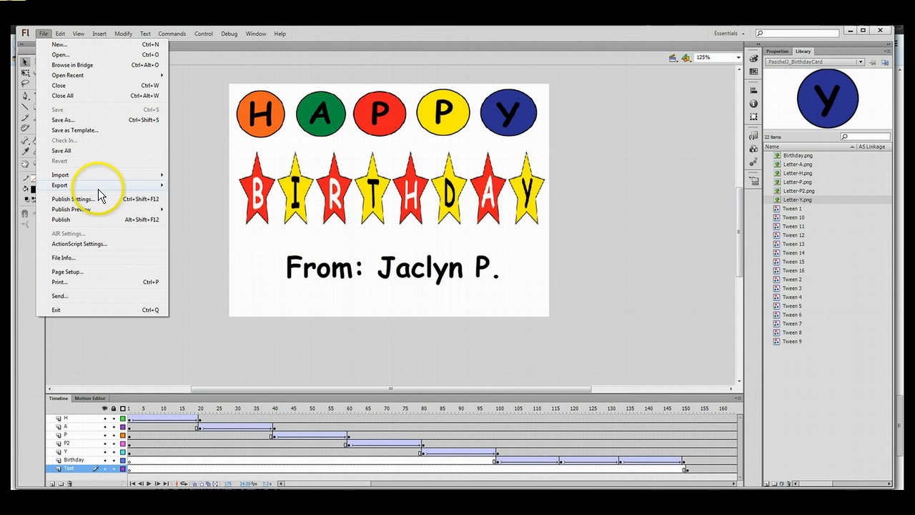
mouse_move(106, 188)
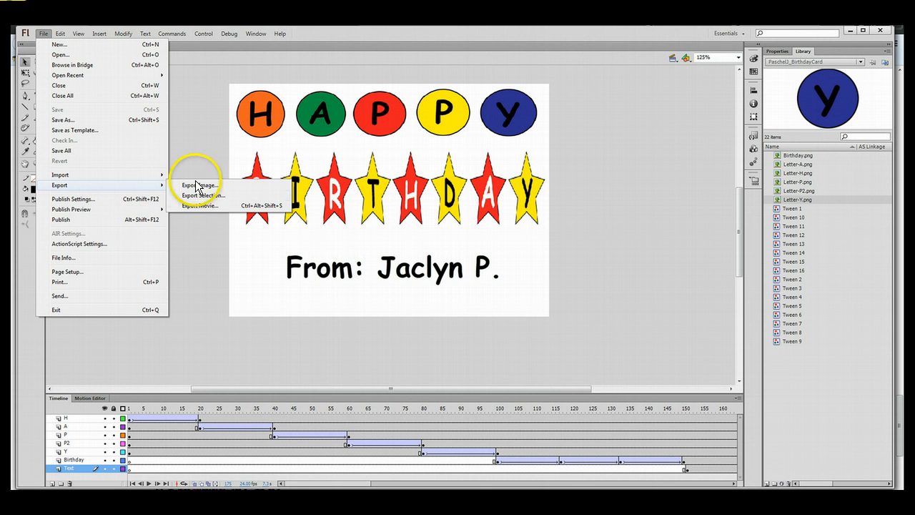
left_click(200, 206)
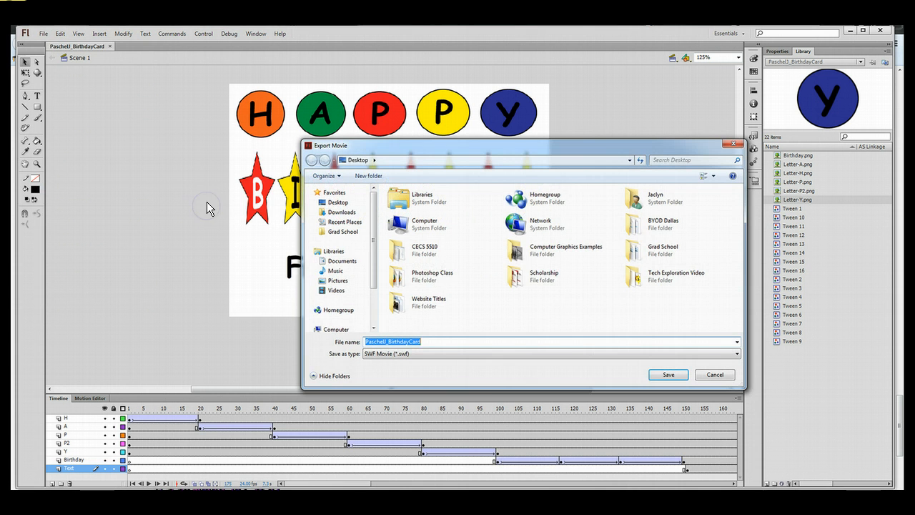
left_click(390, 353)
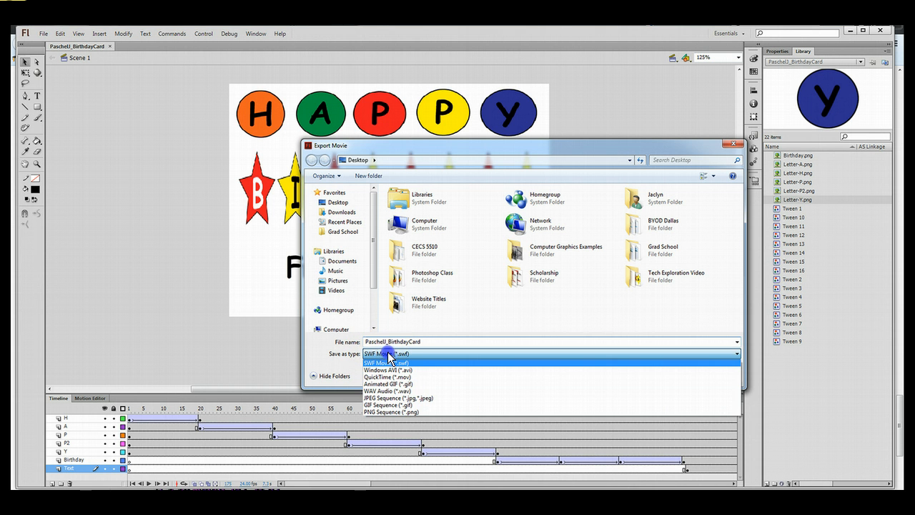
left_click(394, 387)
left_click(660, 379)
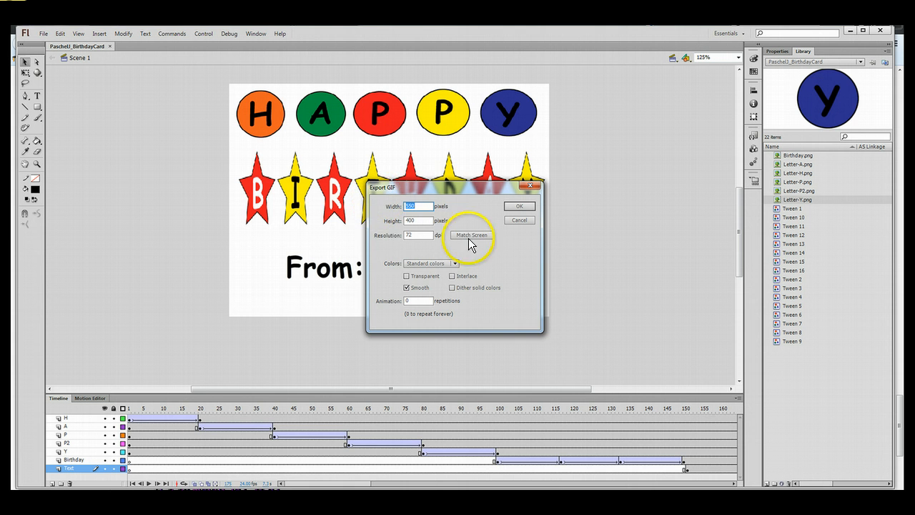
left_click(515, 206)
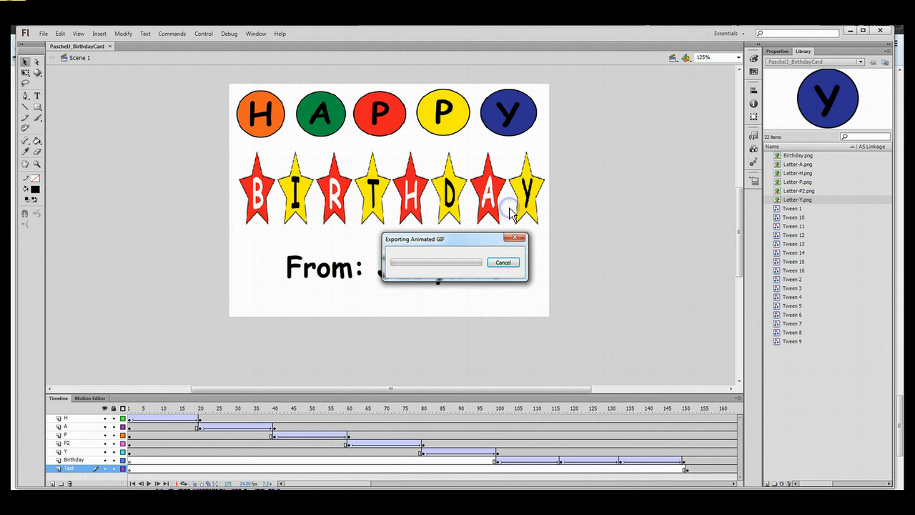